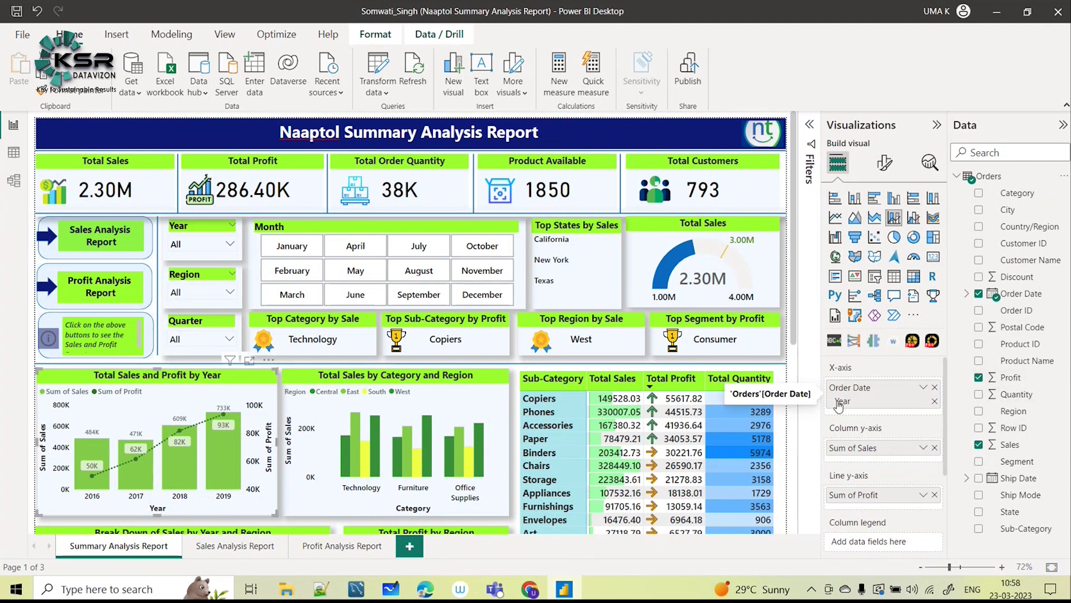
# - Examine the X-axis settings and the General formatting options of the Total Sales and Profit by Year chart
pyautogui.click(885, 164)
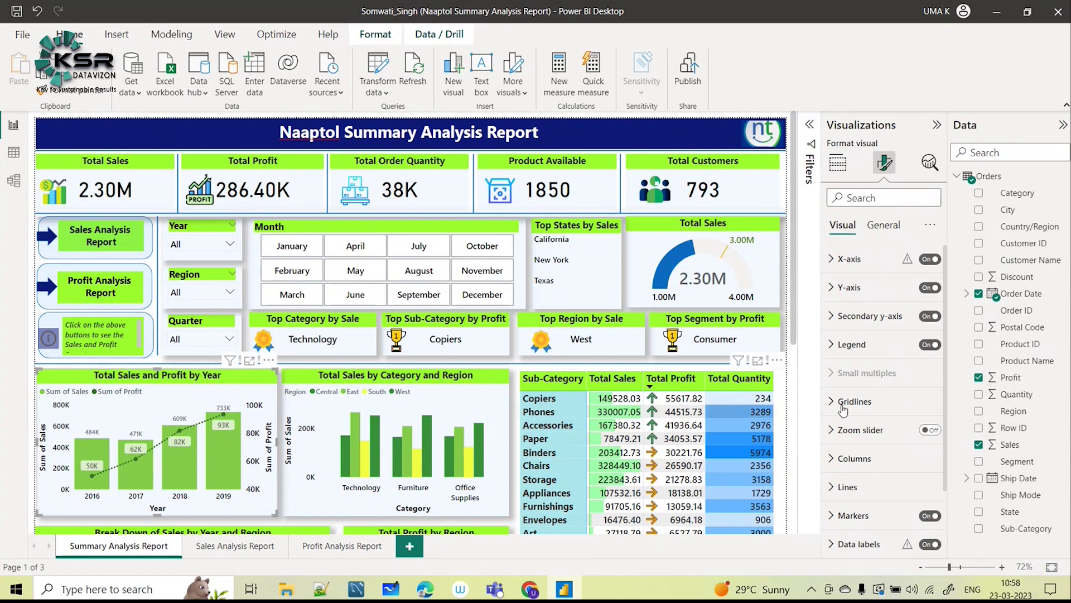
pyautogui.scroll(-3, 897, 217)
pyautogui.scroll(3, 871, 247)
pyautogui.click(831, 258)
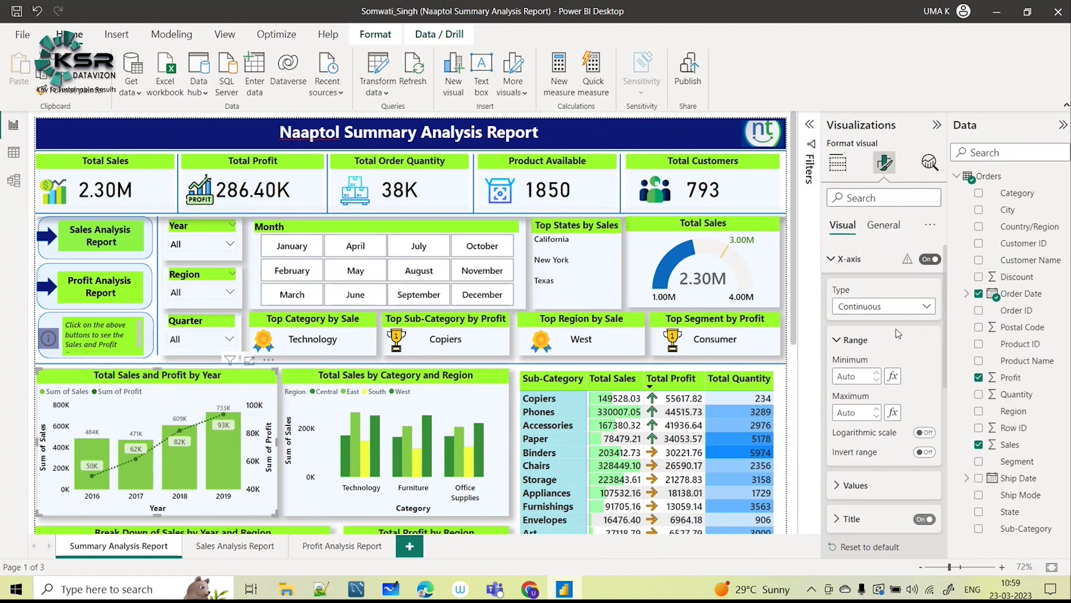
pyautogui.scroll(-3, 865, 474)
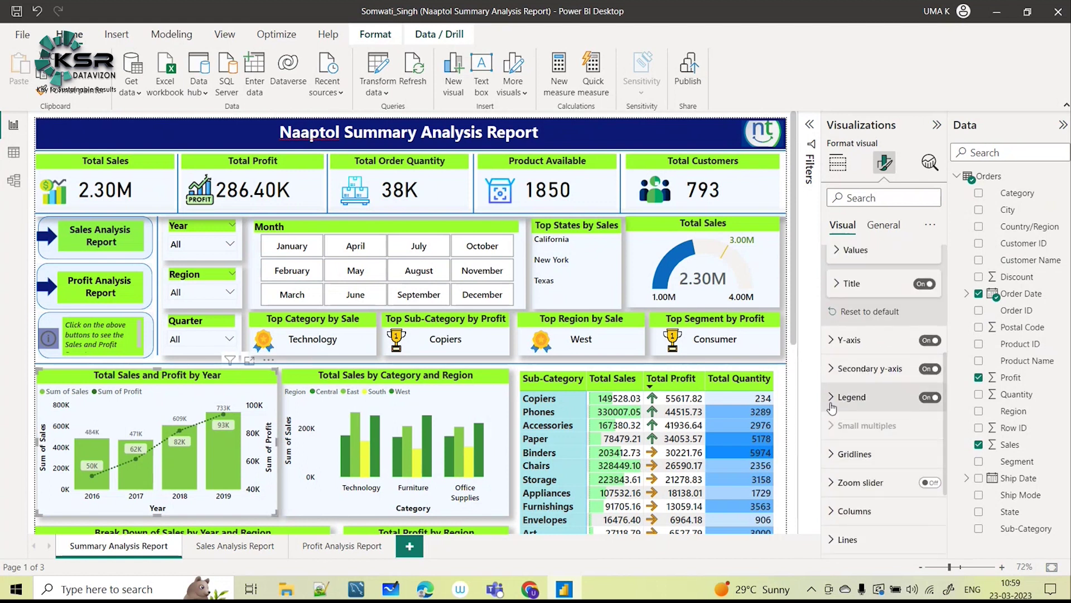
pyautogui.click(880, 226)
pyautogui.click(848, 315)
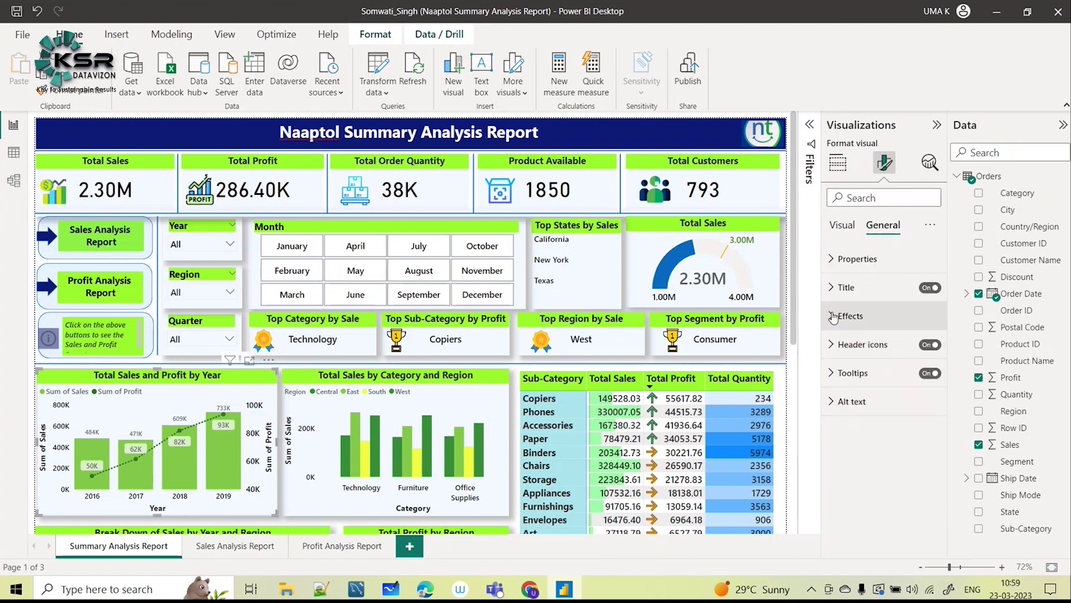
pyautogui.click(838, 162)
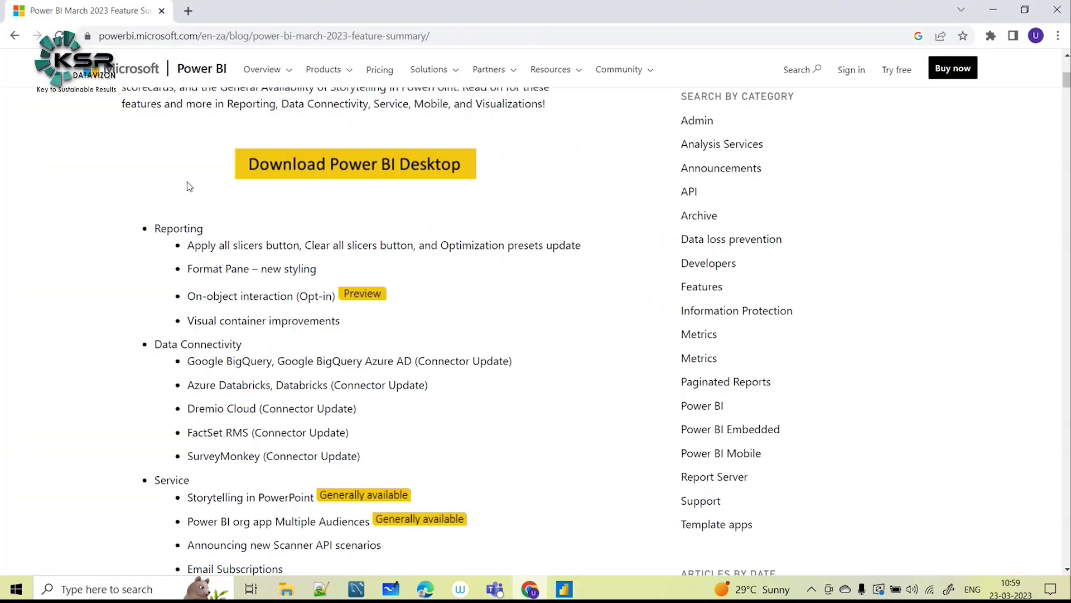
# - Switch to the browser and read the feature list in the Power BI March 2023 Feature Summary, from Reporting through Visualizations
pyautogui.scroll(15, 209, 241)
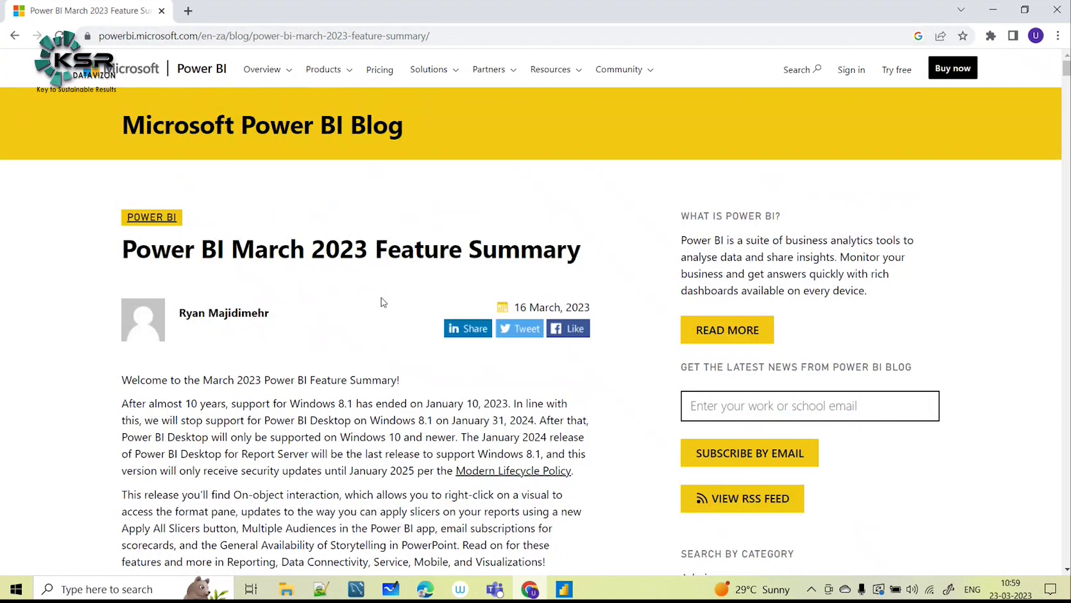
pyautogui.scroll(-1, 379, 351)
pyautogui.scroll(-5, 279, 289)
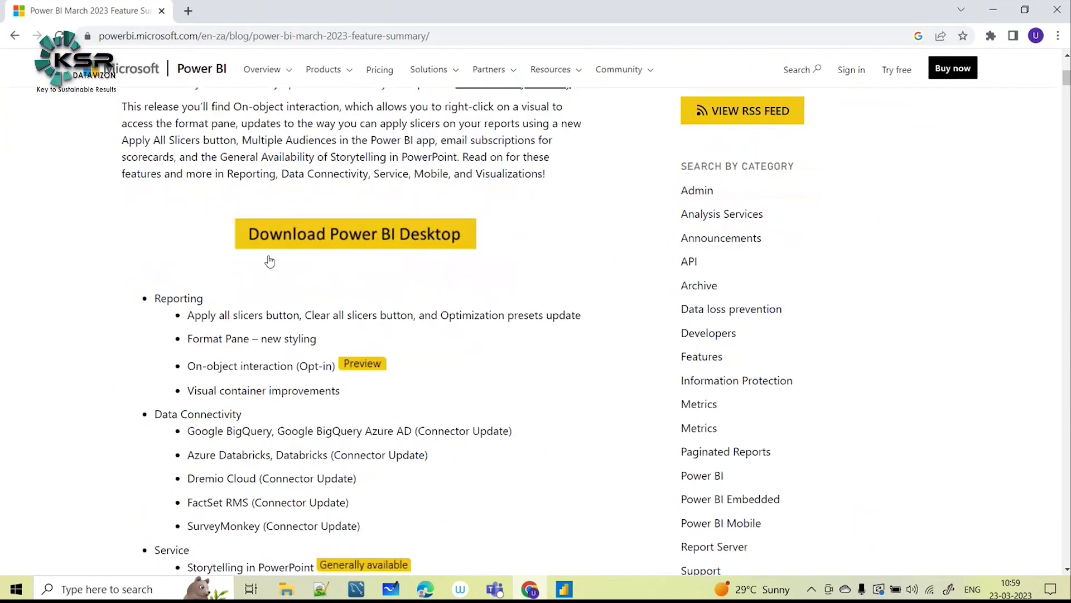
pyautogui.scroll(6, 279, 291)
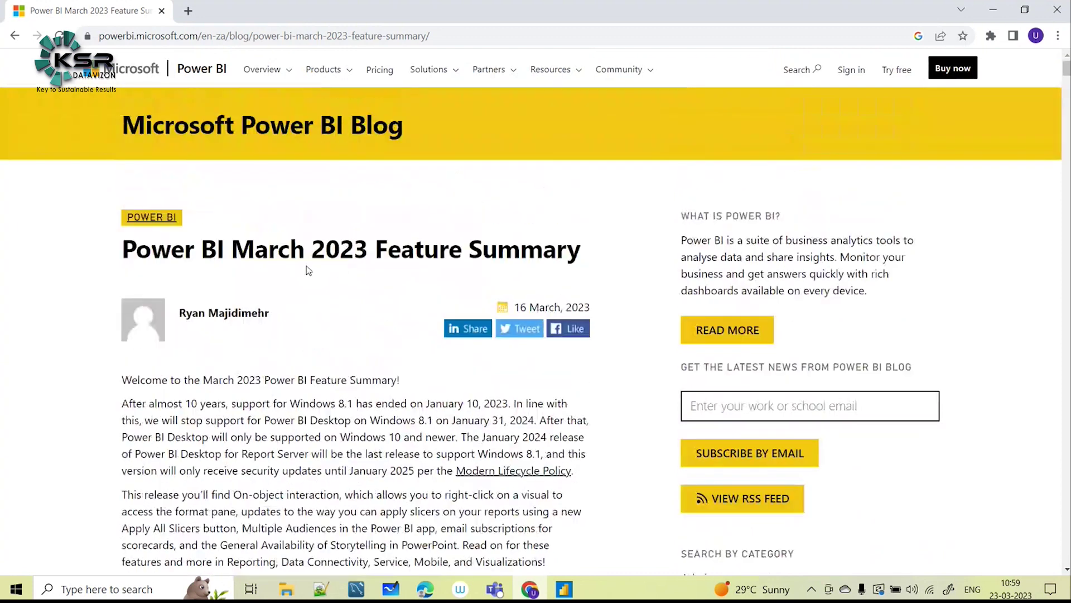
pyautogui.scroll(-6, 357, 364)
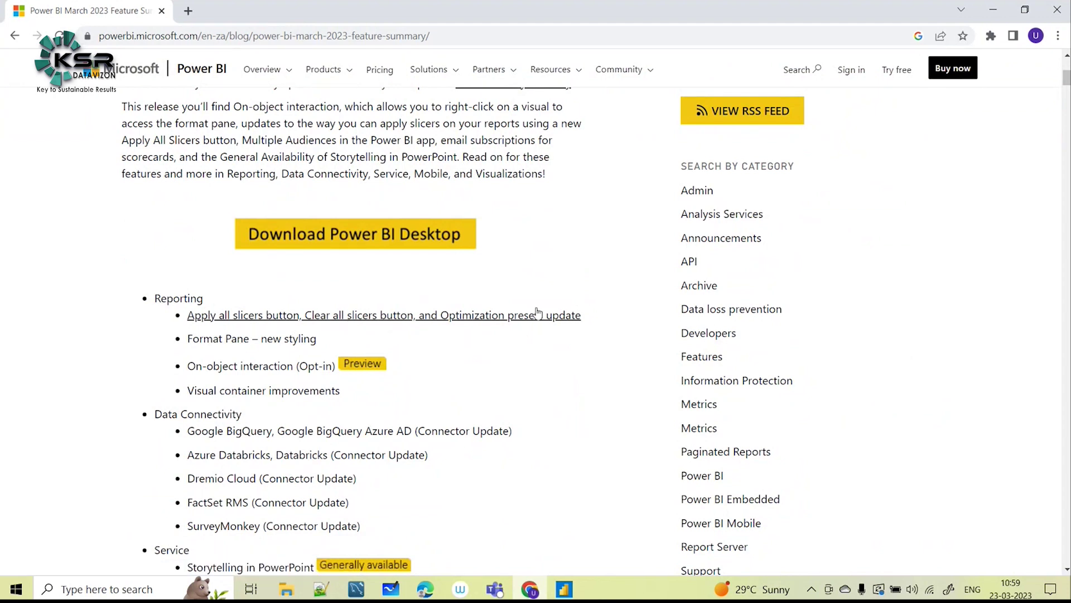
pyautogui.scroll(-1, 531, 337)
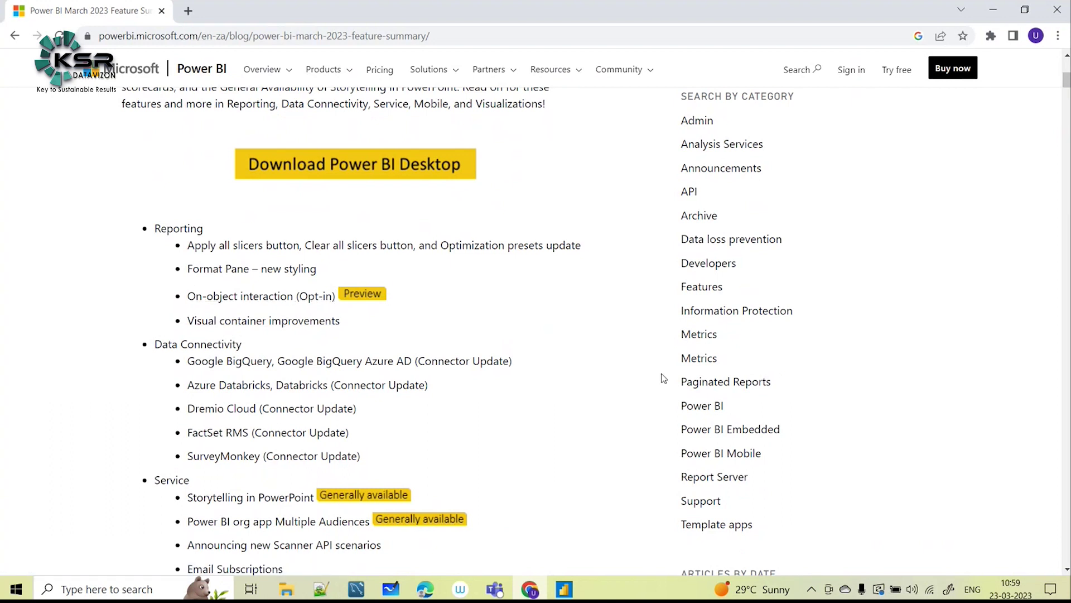
pyautogui.scroll(-2, 516, 373)
pyautogui.scroll(2, 517, 374)
pyautogui.scroll(-1, 228, 341)
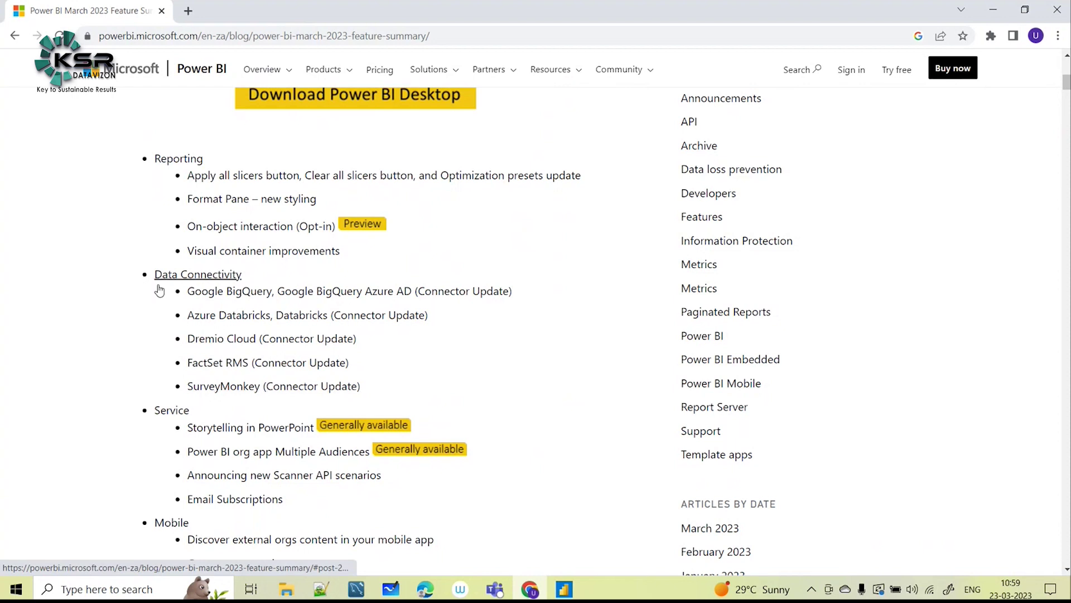
pyautogui.scroll(-3, 416, 341)
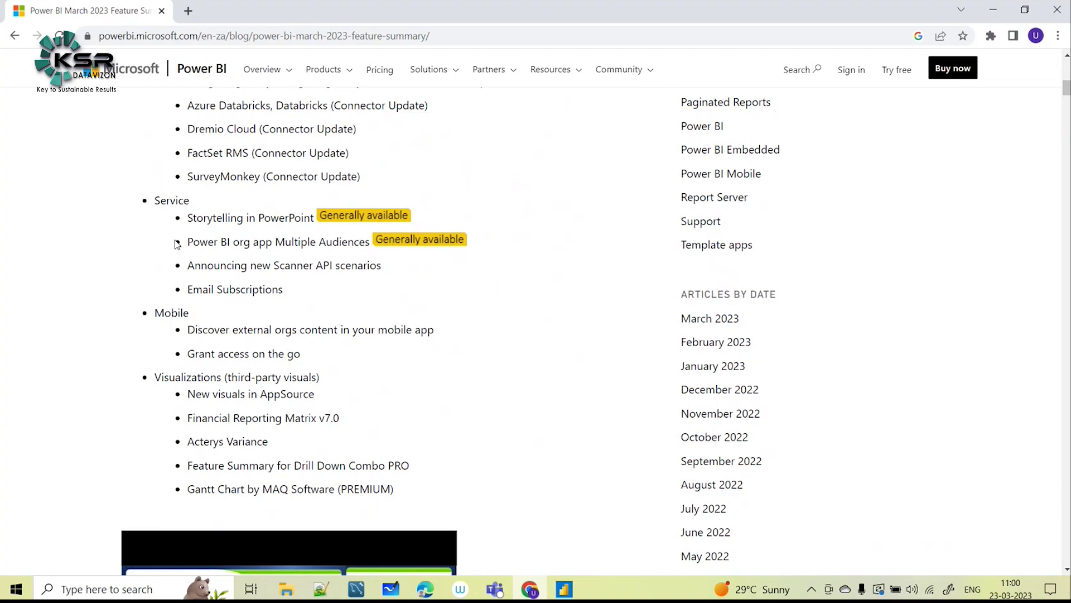
pyautogui.scroll(-2, 430, 289)
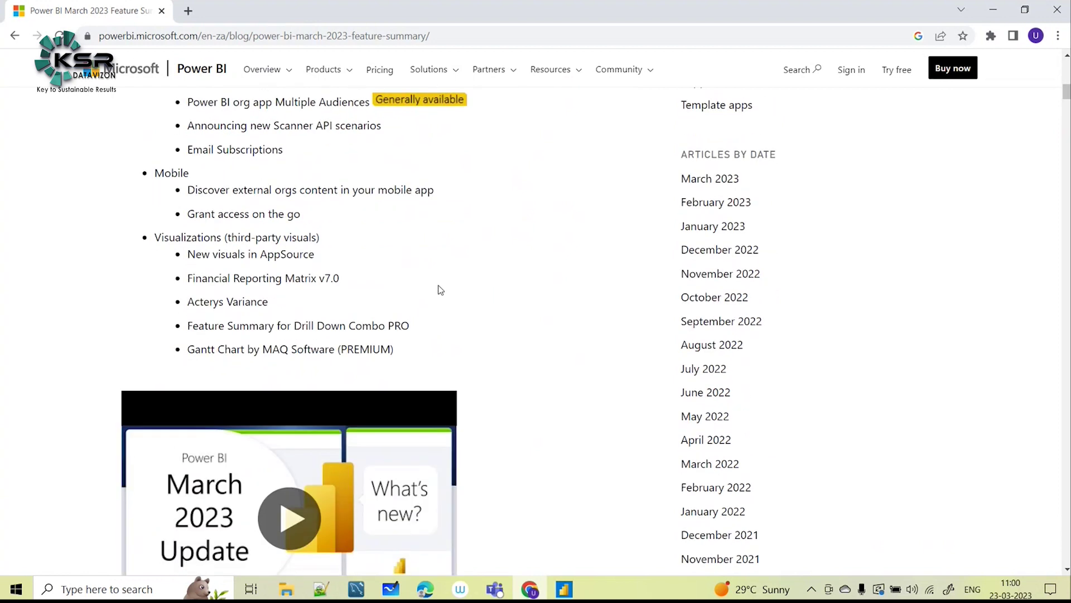
pyautogui.scroll(2, 438, 289)
pyautogui.scroll(-1, 295, 251)
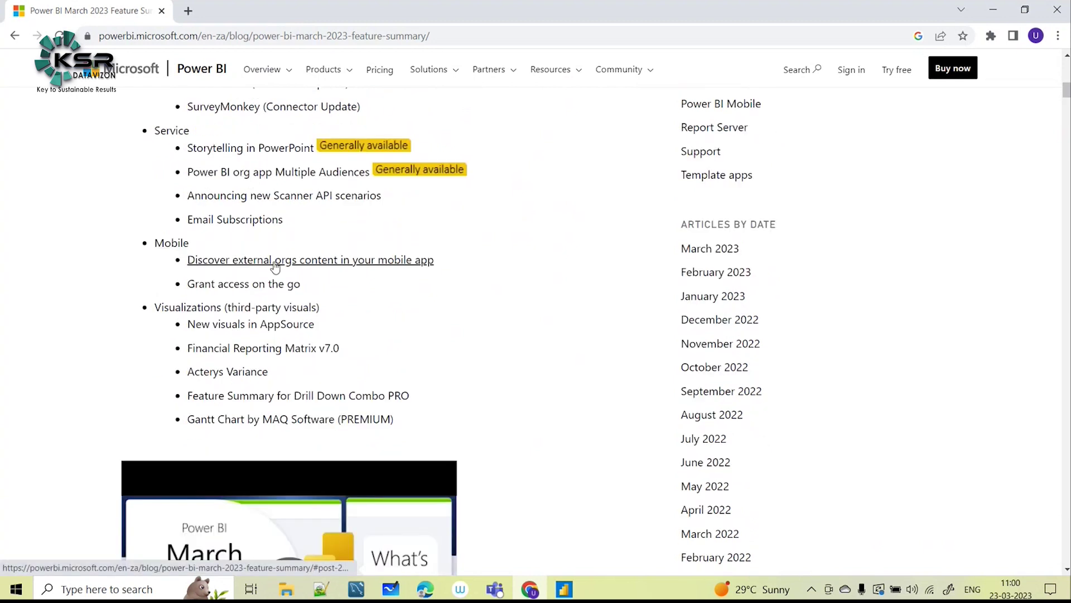
pyautogui.scroll(-2, 278, 290)
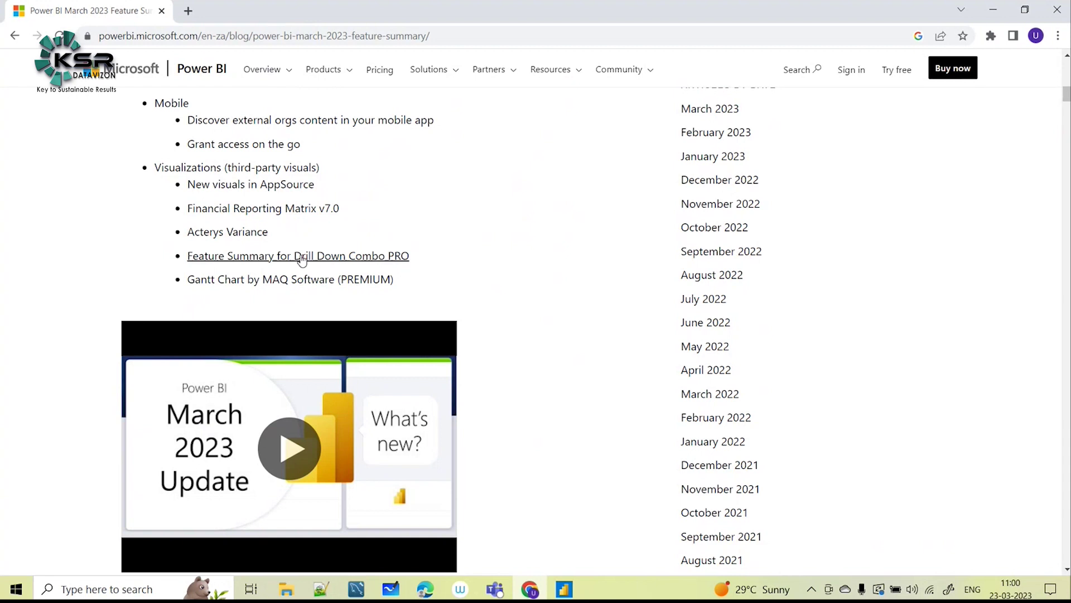
# - Read the blog section on the Apply all slicers button, Clear all slicers button and Optimization presets update
pyautogui.scroll(-3, 383, 261)
pyautogui.scroll(-3, 384, 261)
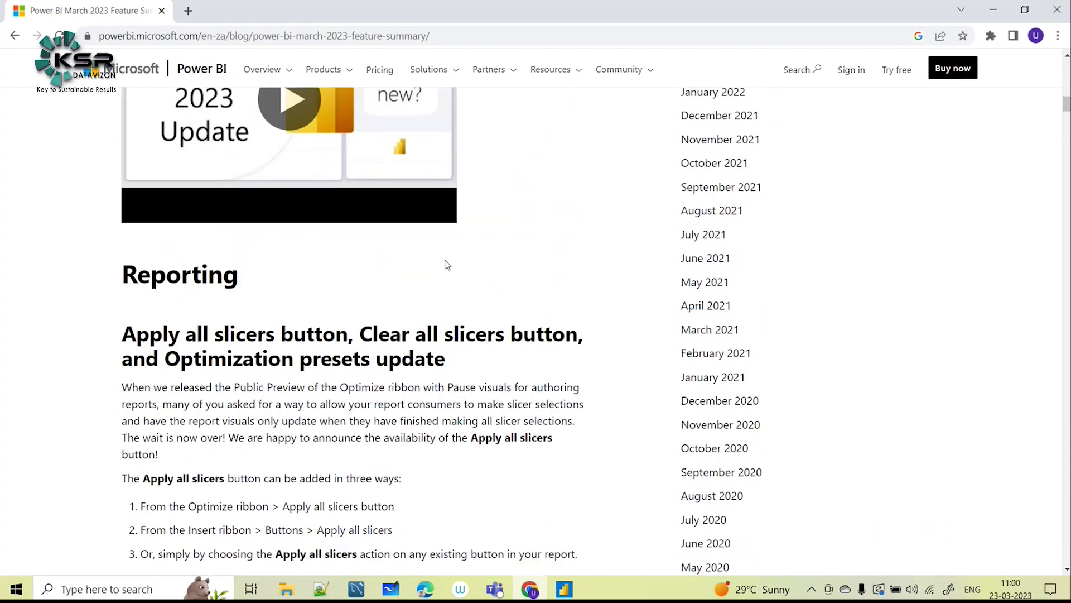
pyautogui.scroll(-3, 366, 321)
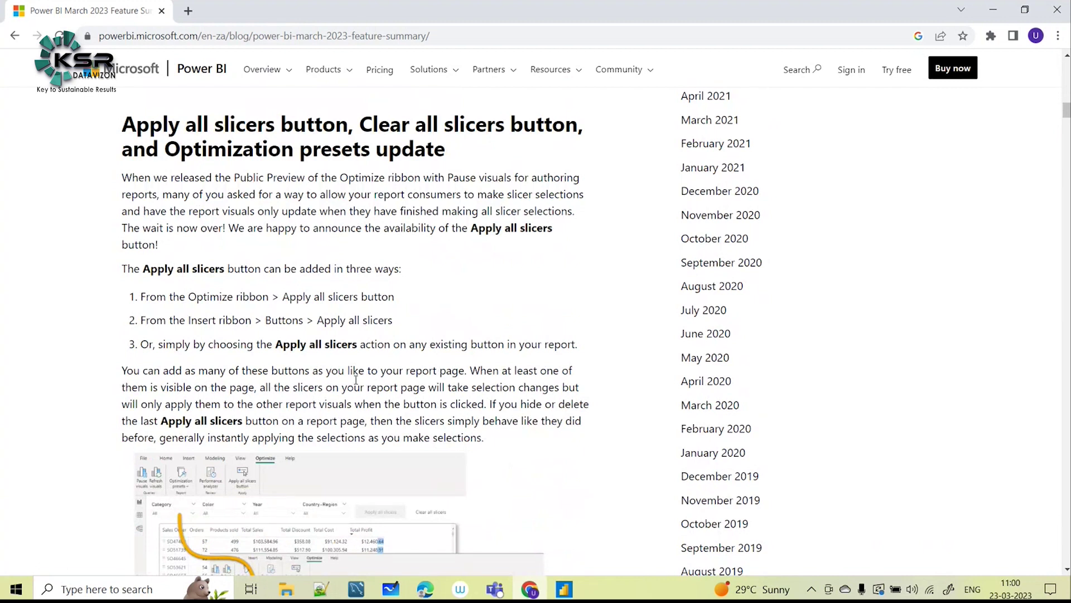
pyautogui.scroll(-3, 451, 248)
pyautogui.scroll(3, 450, 372)
pyautogui.scroll(-15, 307, 371)
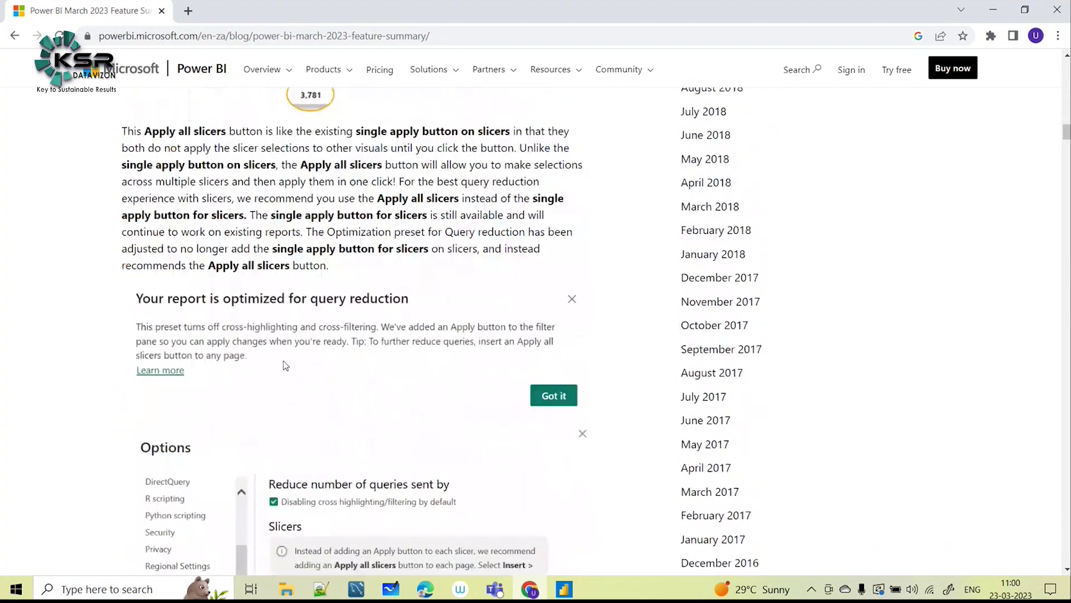
pyautogui.scroll(13, 351, 316)
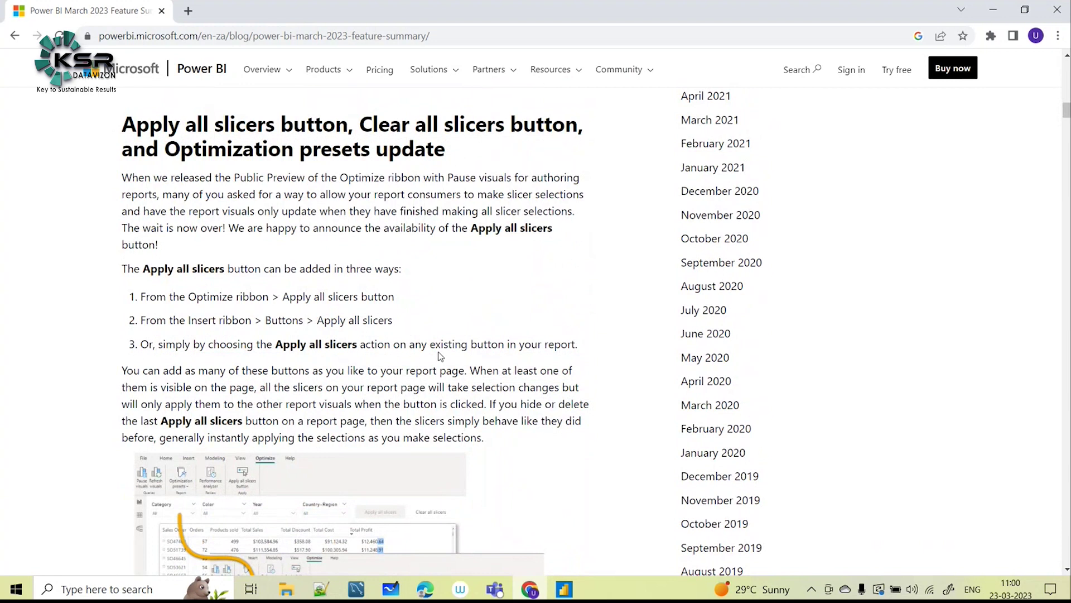
pyautogui.scroll(-14, 440, 355)
pyautogui.scroll(-14, 248, 332)
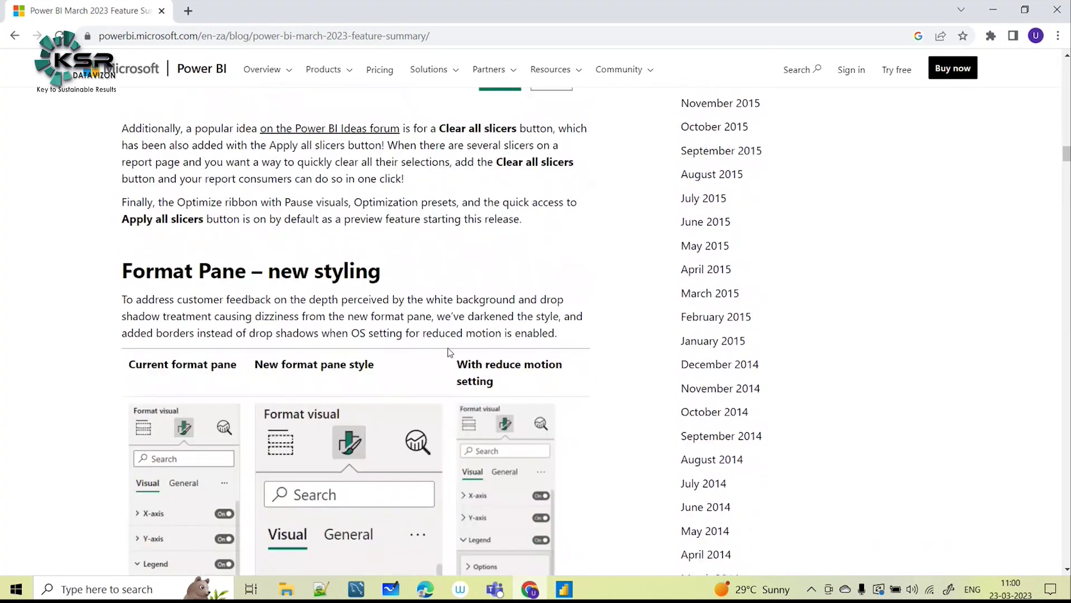
# - Read the blog sections on the new Format Pane styling and On-object interaction, including how to turn the preview on
pyautogui.scroll(-4, 450, 352)
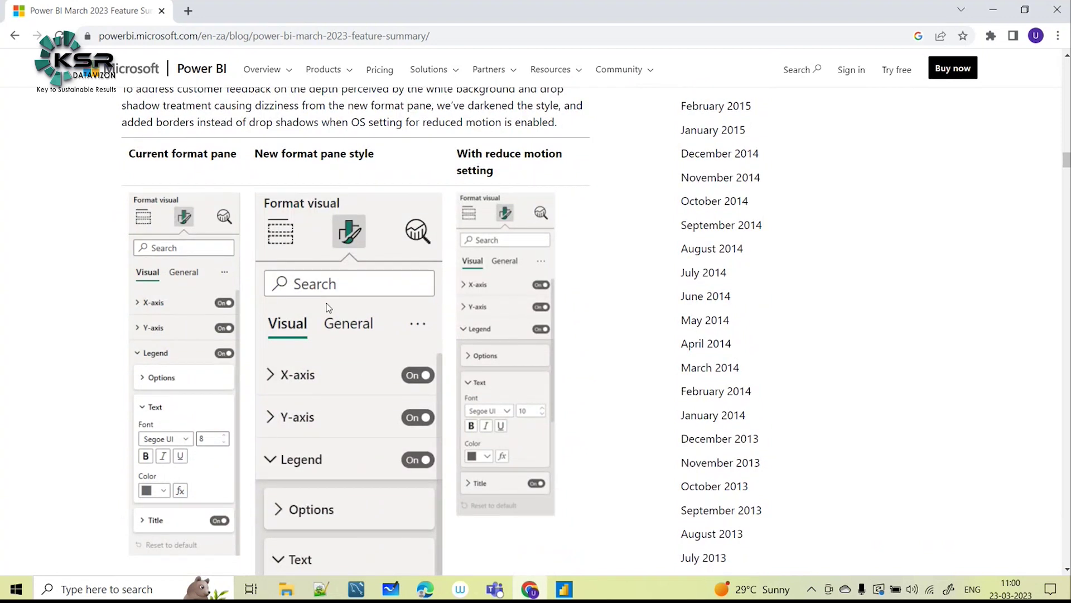
pyautogui.scroll(-1, 316, 218)
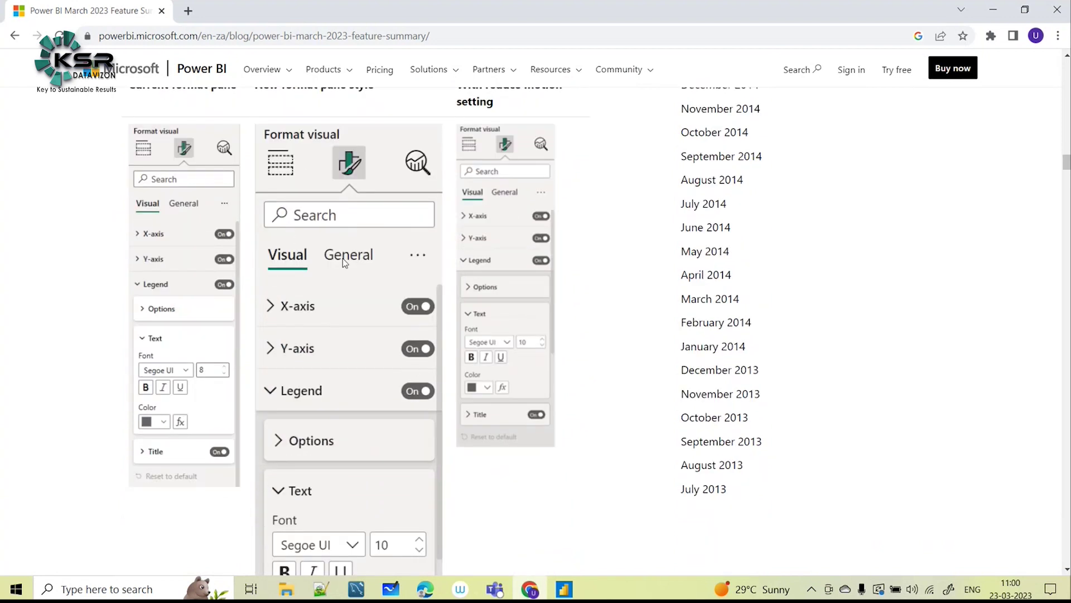
pyautogui.scroll(-5, 319, 213)
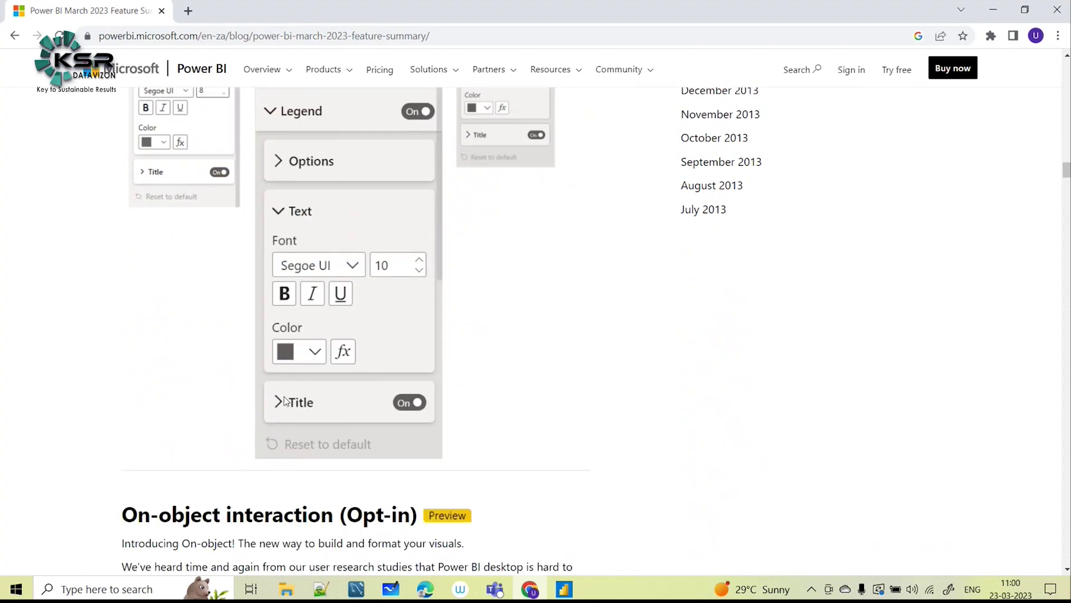
pyautogui.scroll(-8, 285, 400)
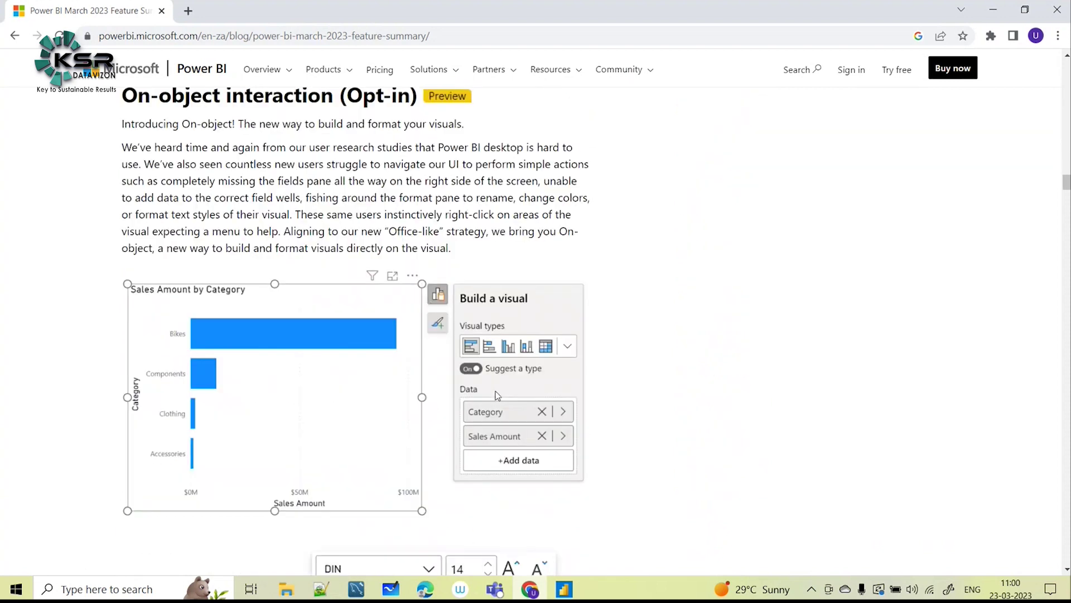
pyautogui.scroll(-6, 535, 477)
pyautogui.scroll(-5, 424, 513)
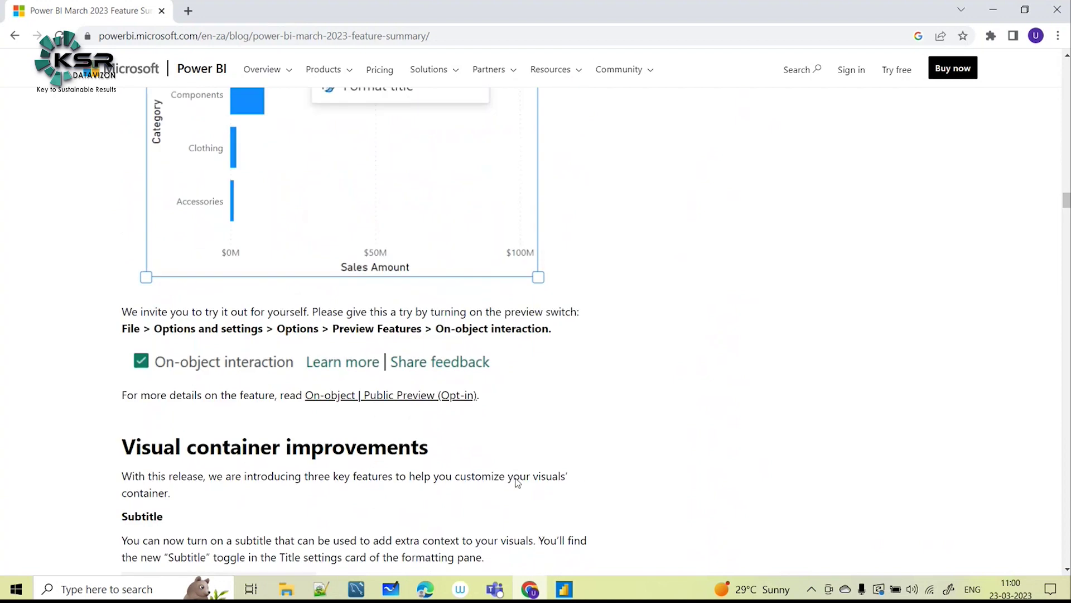
# - Switch back to Power BI Desktop and view the formatting options of the Total Sales and Profit by Year chart and the slicers
pyautogui.click(569, 592)
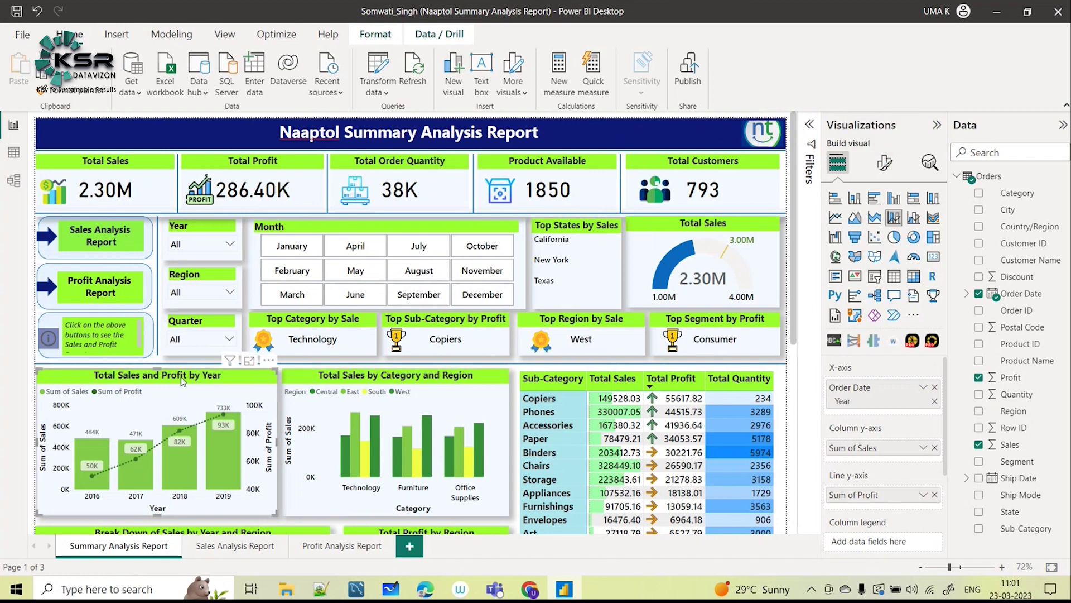
pyautogui.click(885, 163)
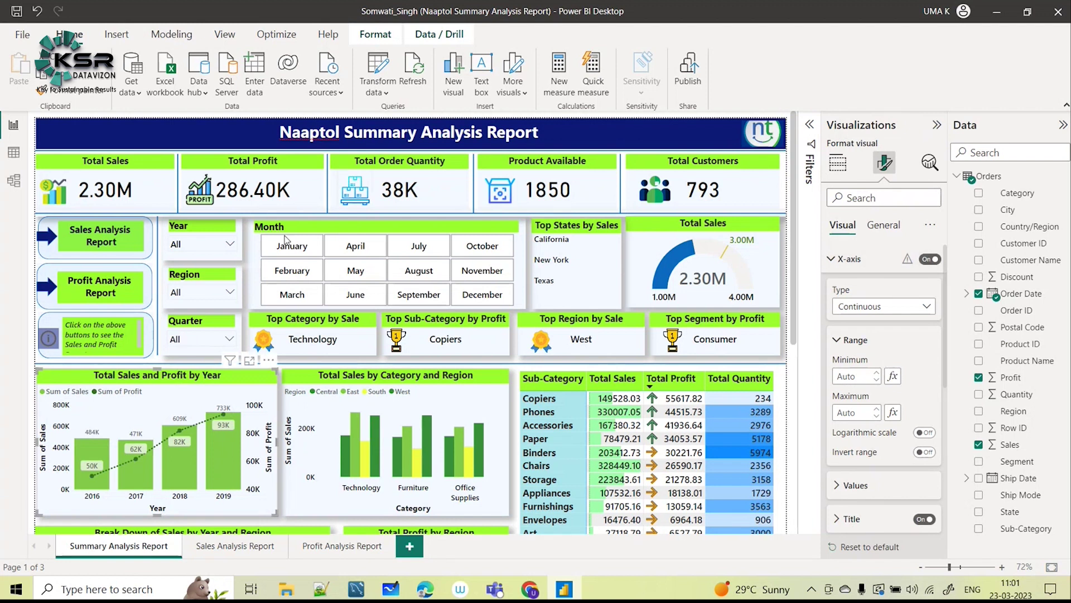
pyautogui.click(198, 227)
pyautogui.click(187, 273)
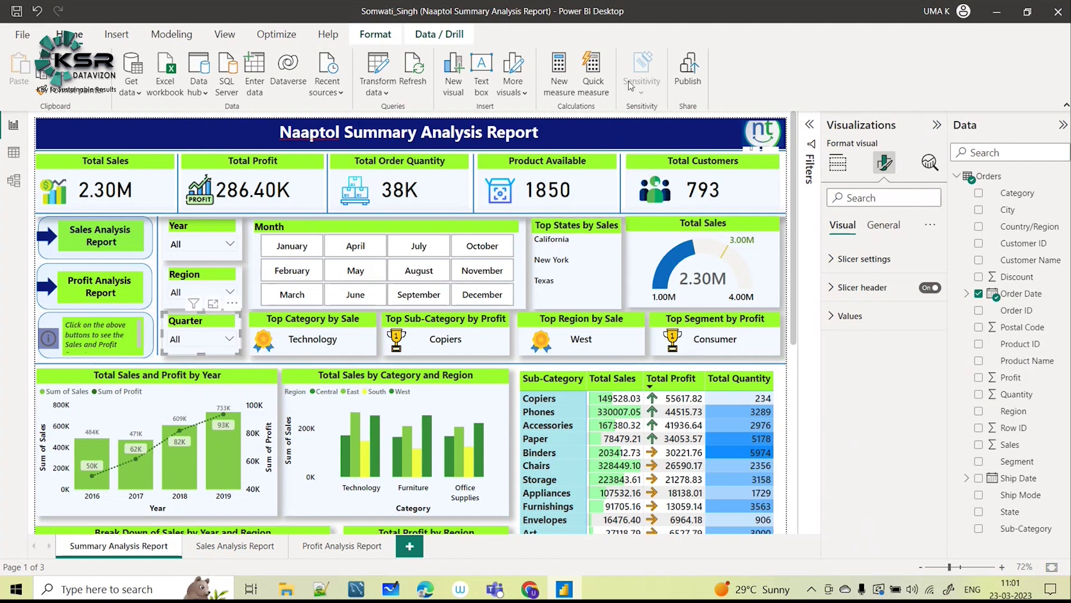
# - Enable the On-object interaction preview feature in the global options and acknowledge the restart notice
pyautogui.click(23, 38)
pyautogui.click(73, 257)
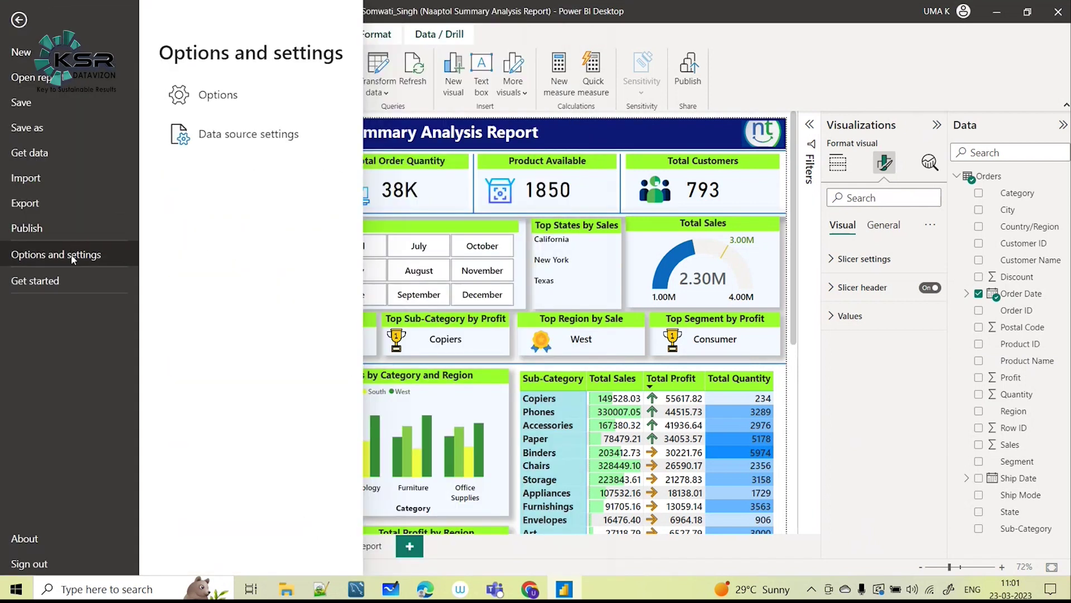
pyautogui.click(239, 105)
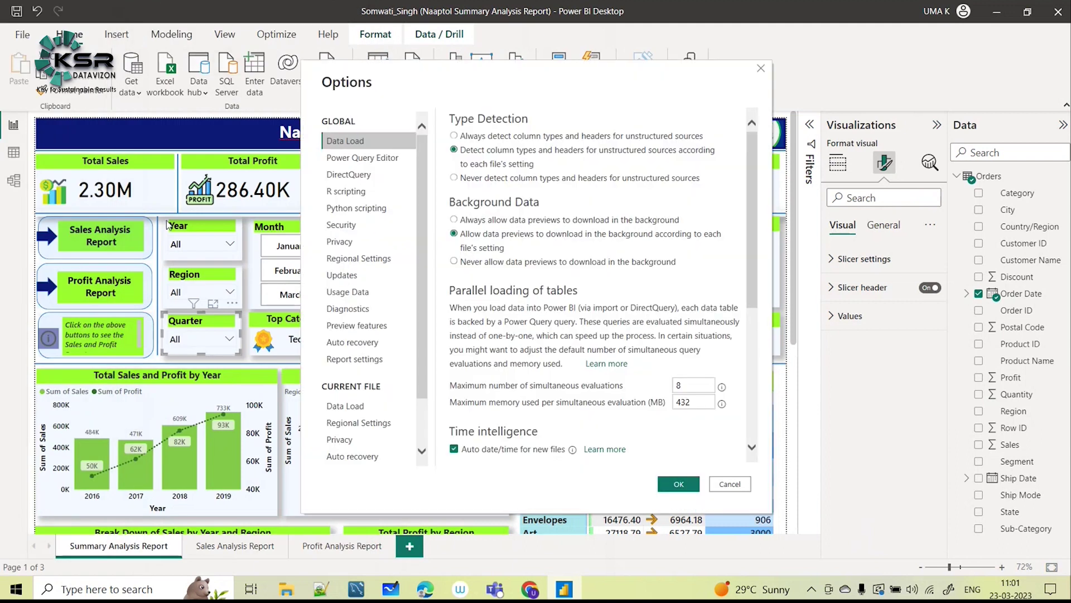
pyautogui.click(342, 329)
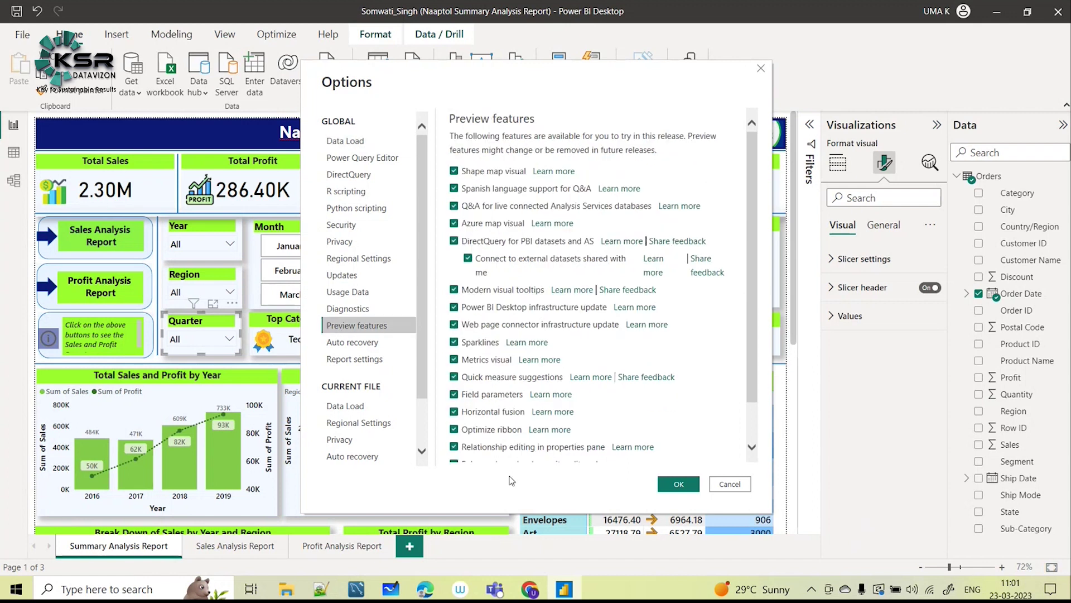
pyautogui.scroll(-1, 596, 262)
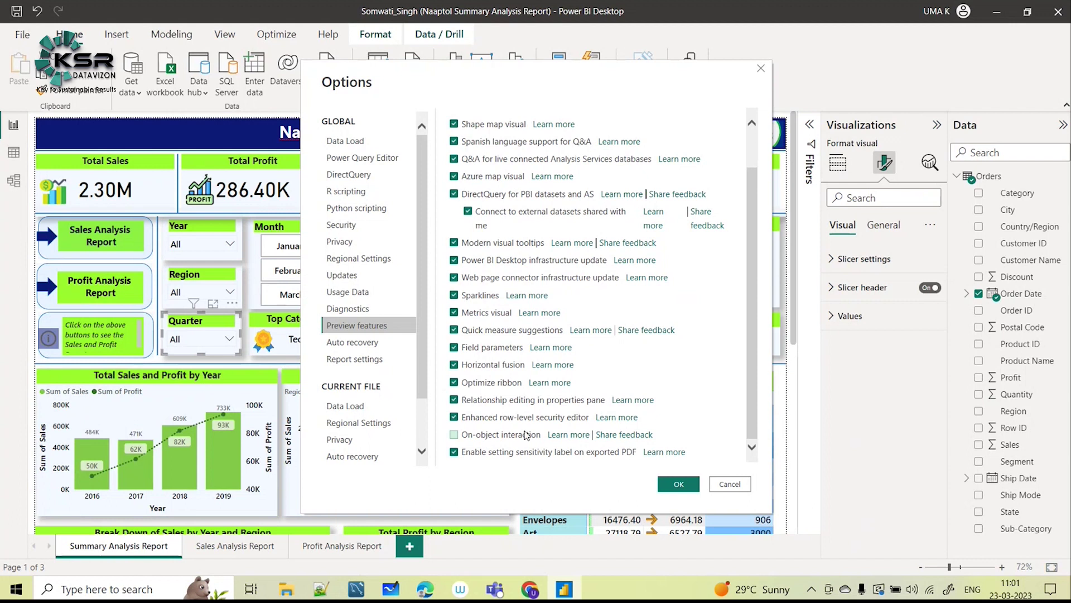
pyautogui.click(452, 437)
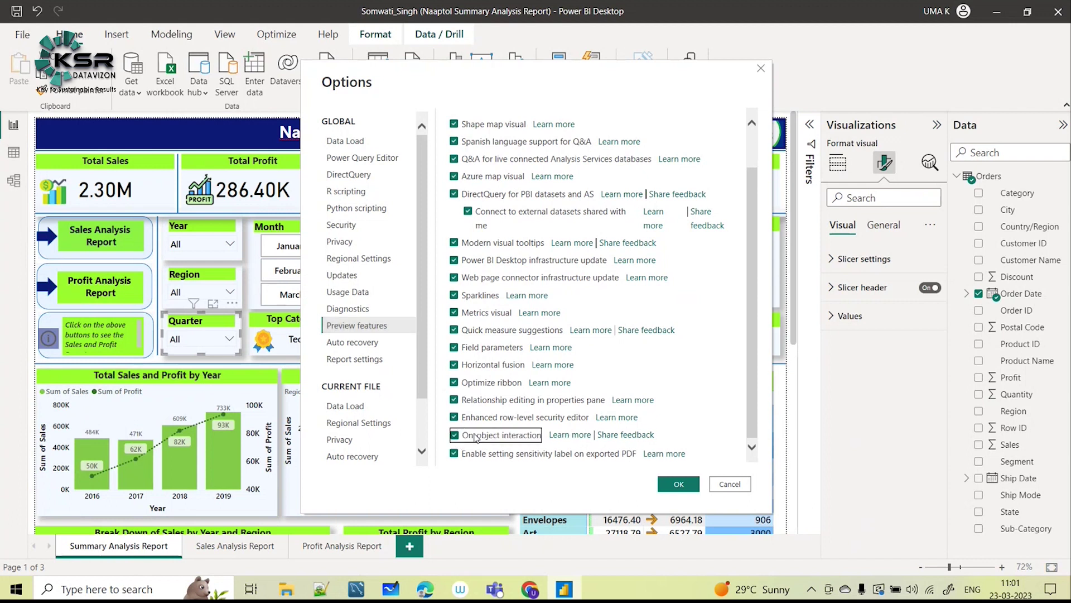
pyautogui.click(681, 484)
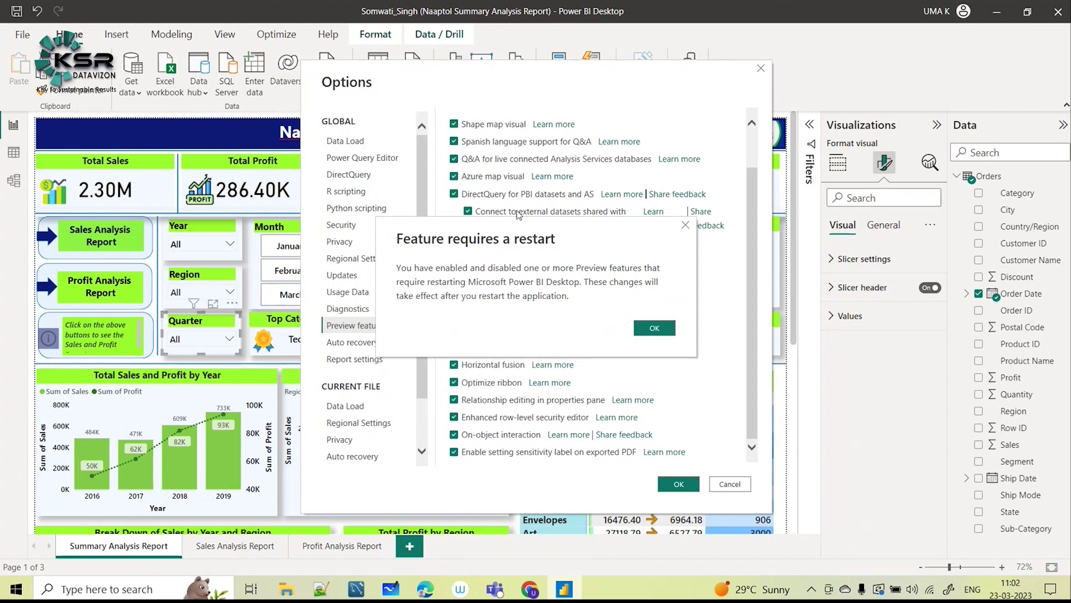
pyautogui.click(664, 330)
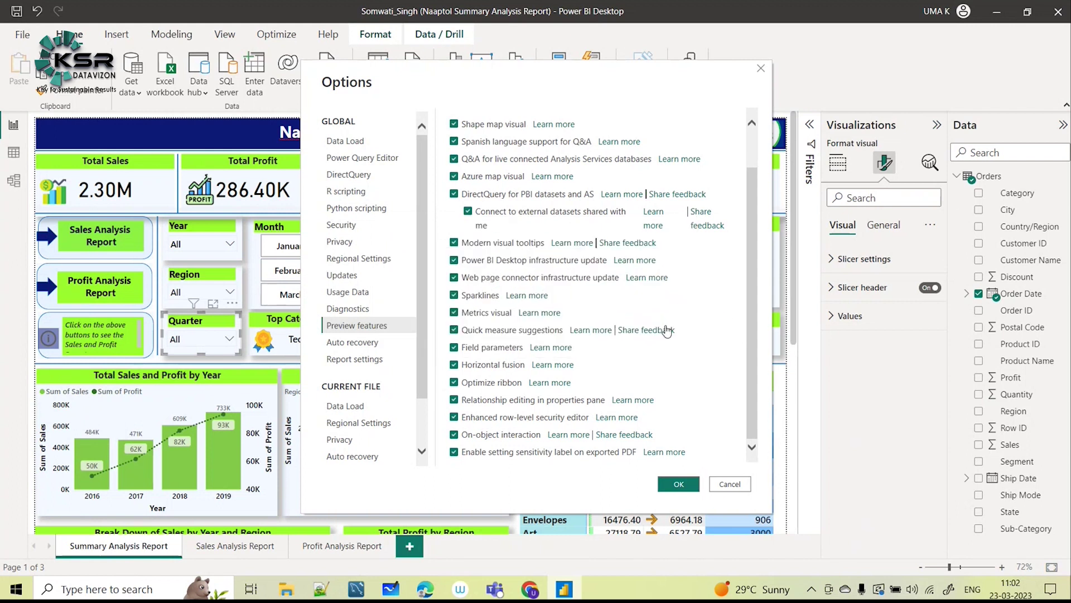
# - Accept the options and restart Power BI Desktop to apply the On-object interaction preview feature
pyautogui.click(678, 484)
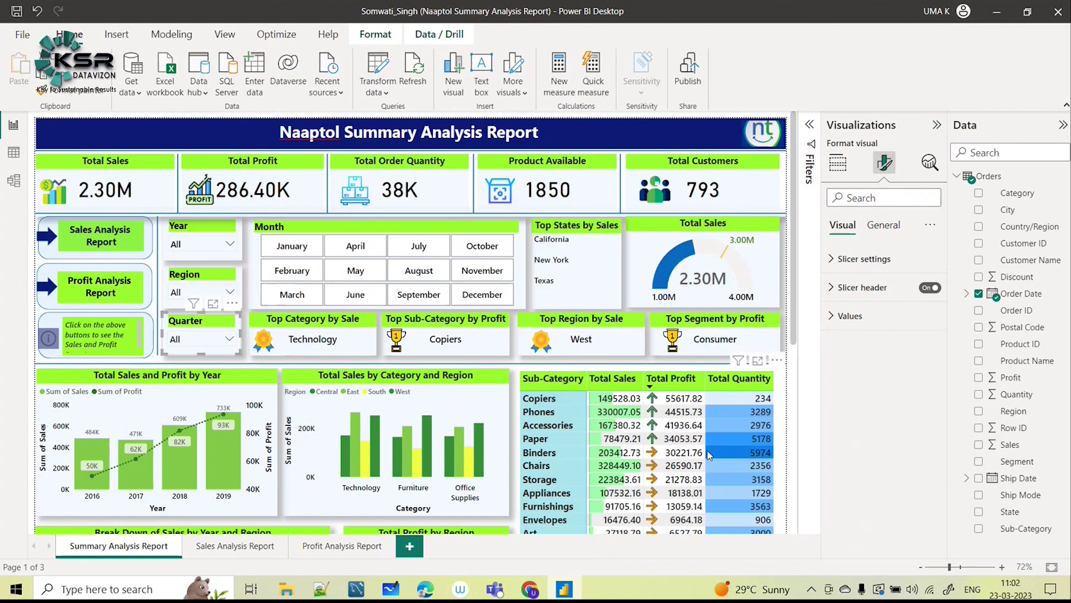
pyautogui.click(1058, 11)
pyautogui.click(598, 314)
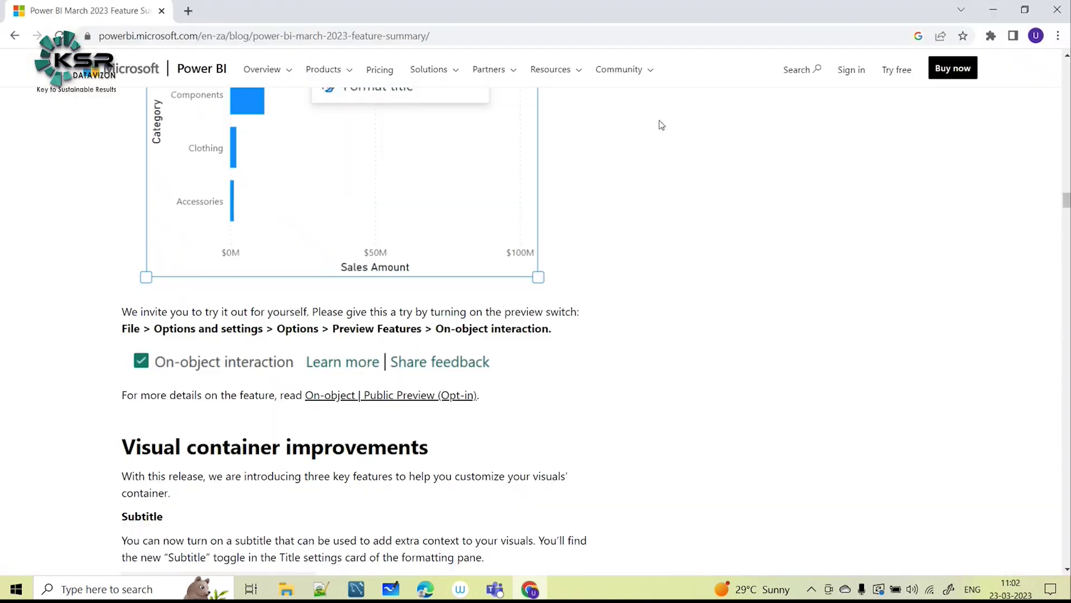
pyautogui.scroll(5, 703, 323)
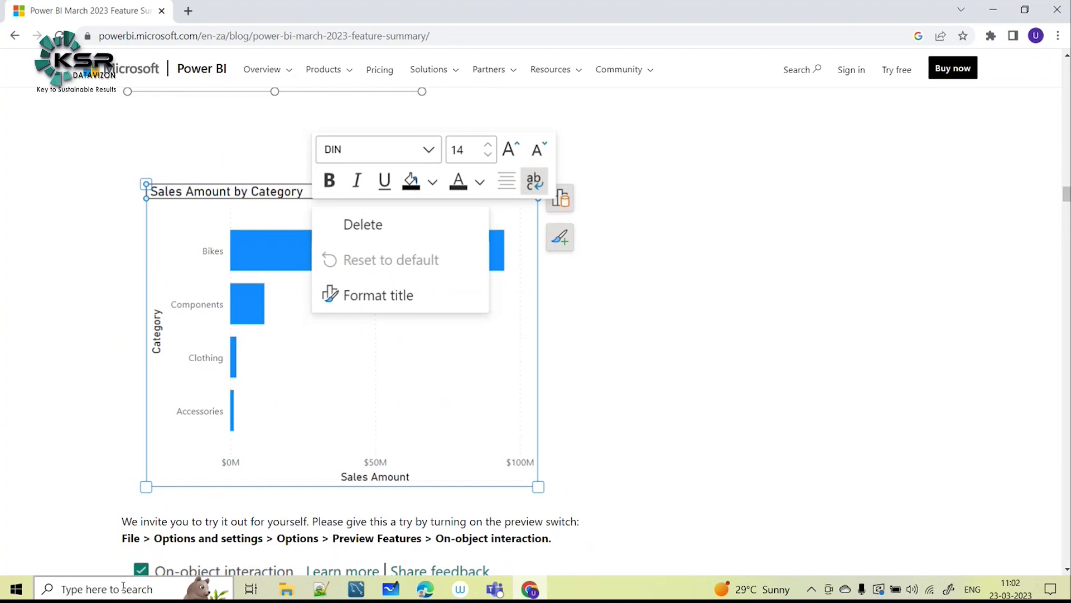
pyautogui.click(120, 590)
pyautogui.write('po')
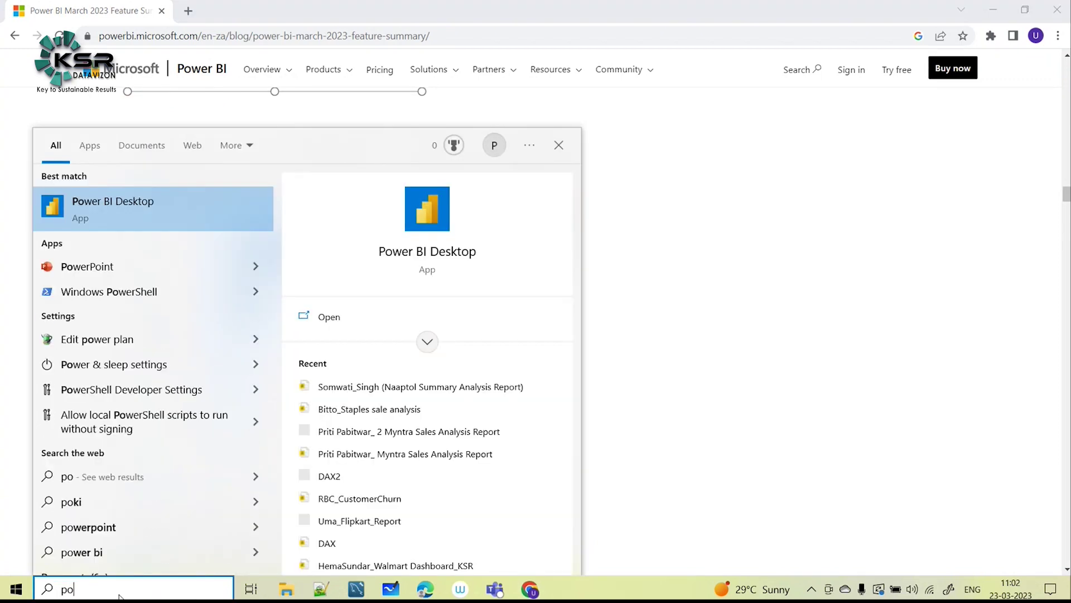
pyautogui.click(315, 317)
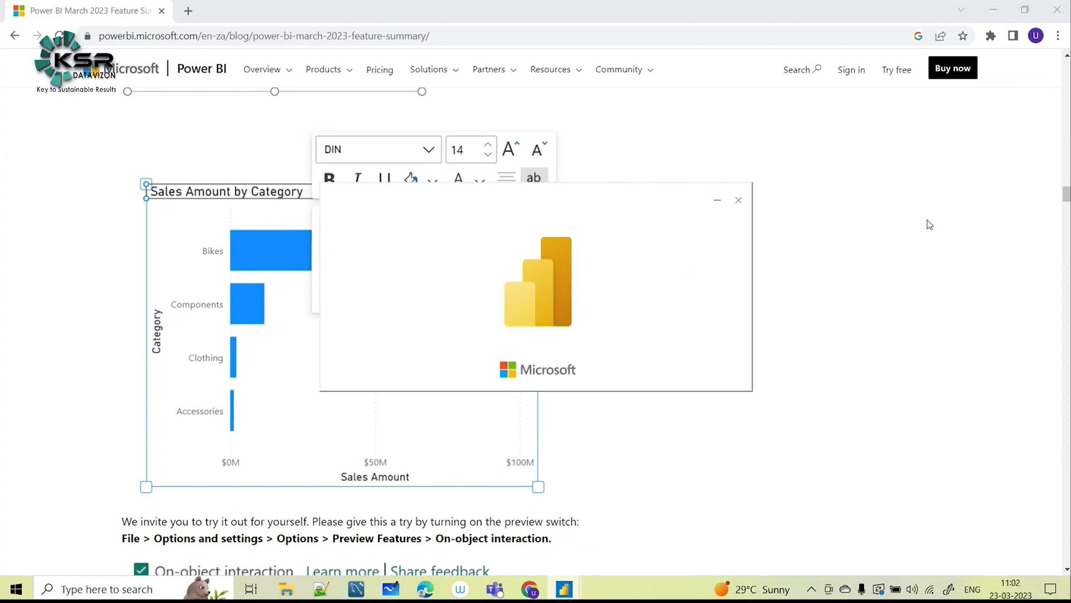
# - Review the blog's On-object interaction section and the comparison of current and new format pane styles
pyautogui.scroll(6, 530, 336)
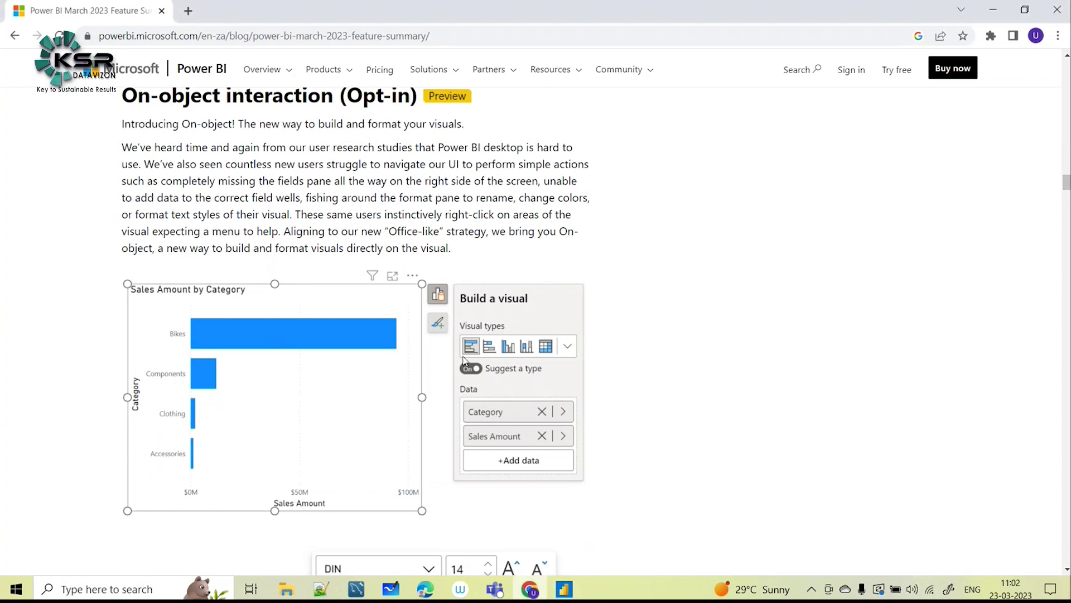
pyautogui.scroll(6, 384, 249)
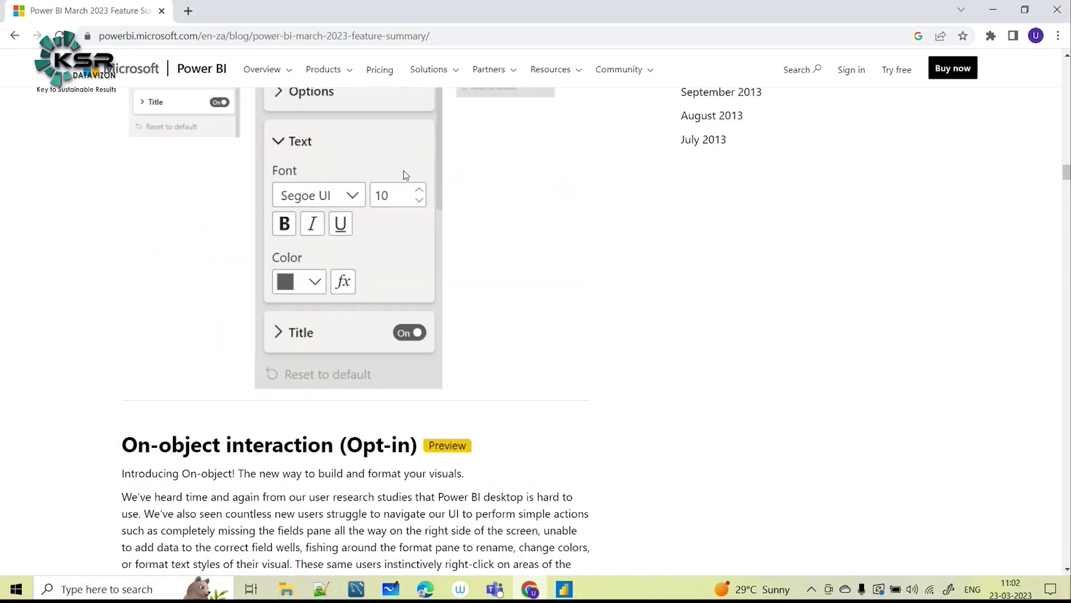
pyautogui.scroll(5, 406, 288)
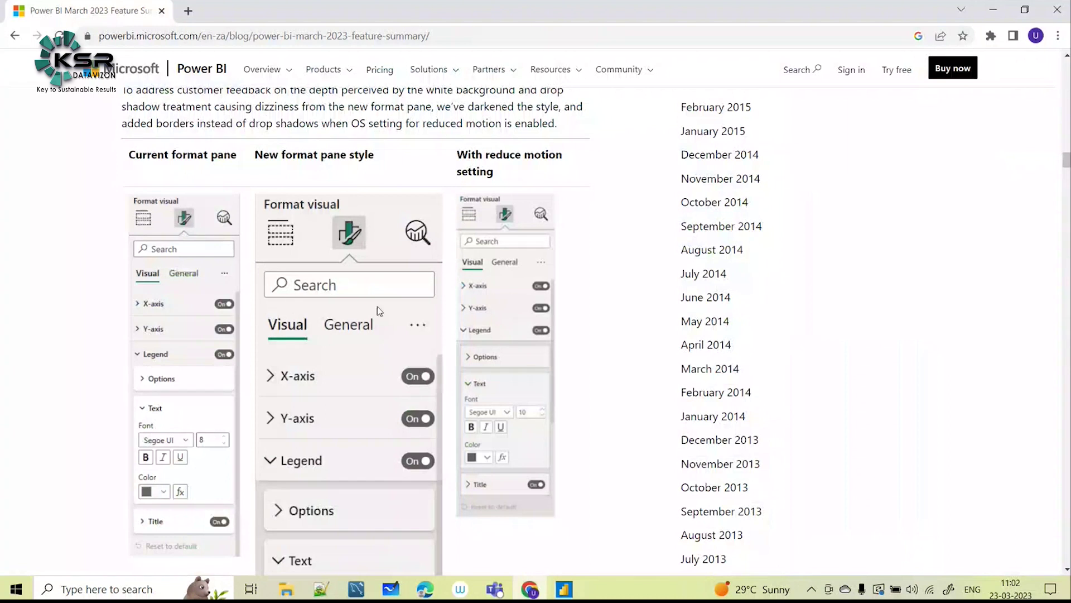
pyautogui.scroll(-12, 385, 313)
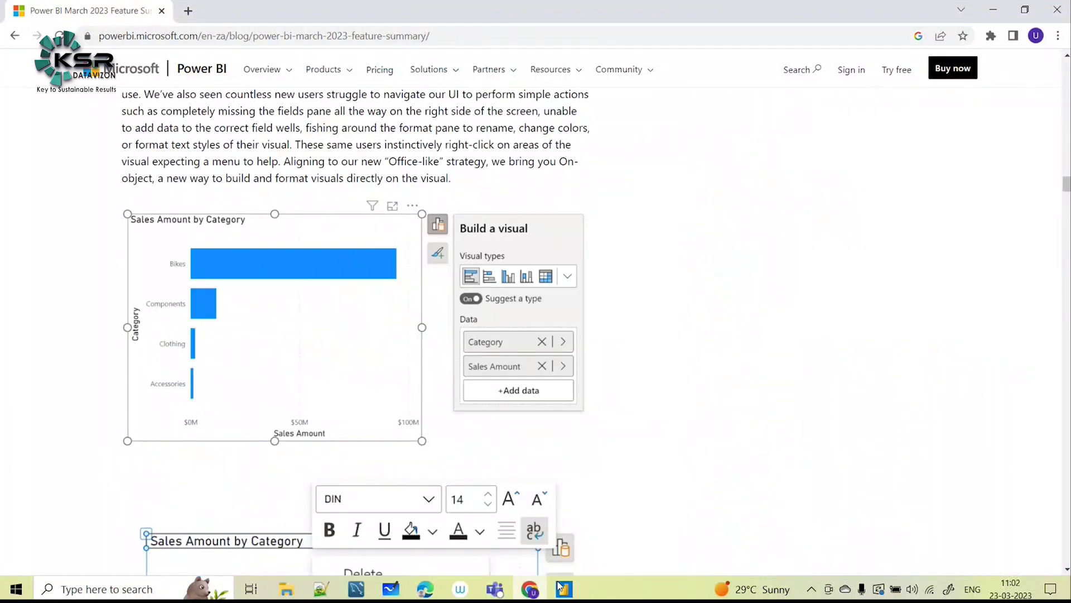
# - Switch to Power BI Desktop, reopen the recent Naaptol Summary Analysis Report and dismiss the tip about pausing visual queries
pyautogui.click(568, 552)
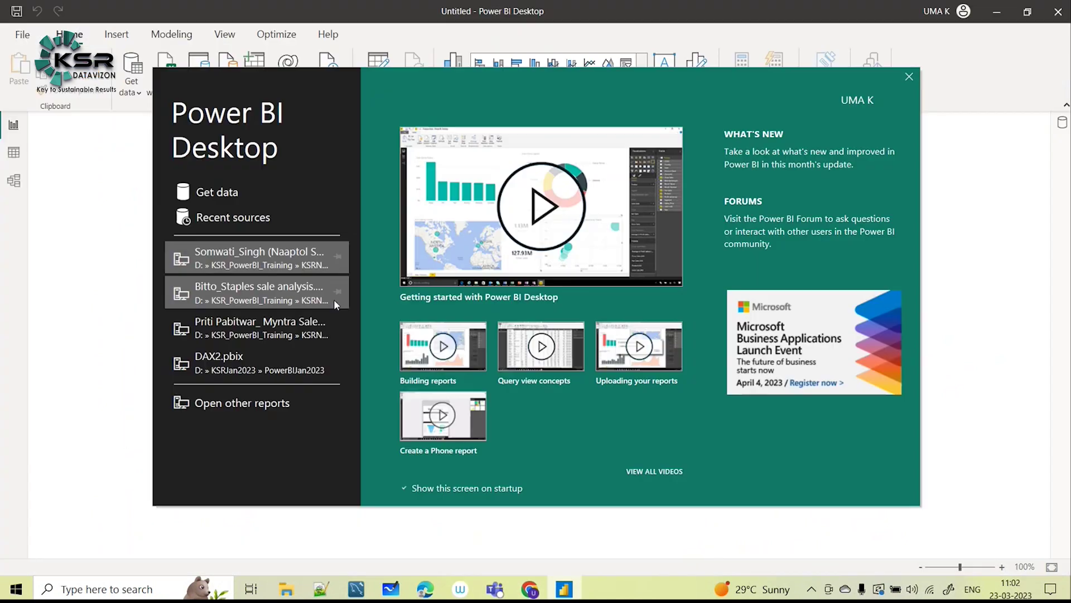
pyautogui.press('Escape')
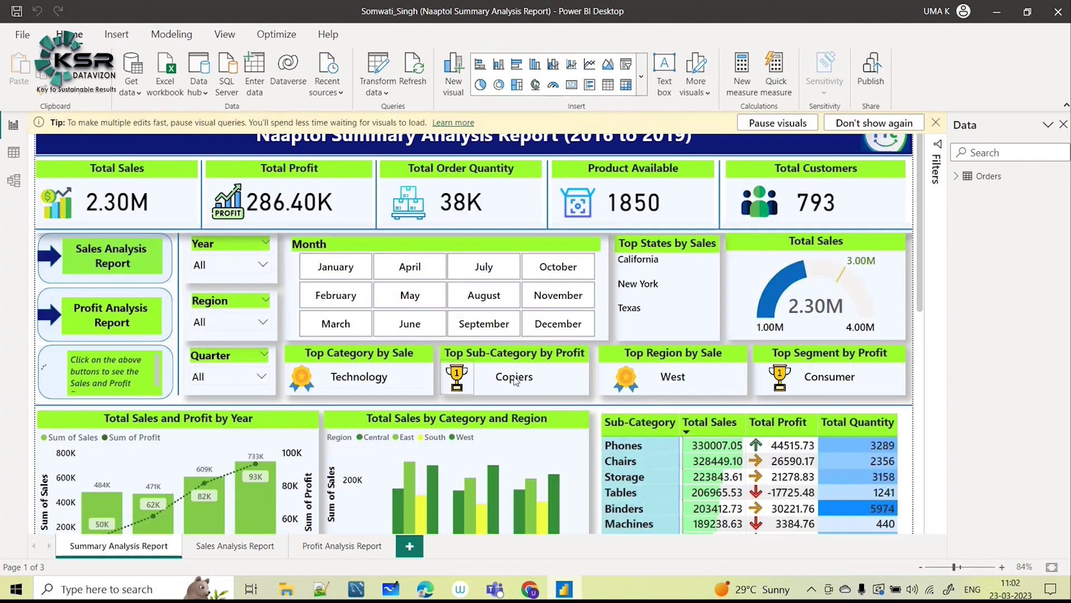
pyautogui.click(936, 124)
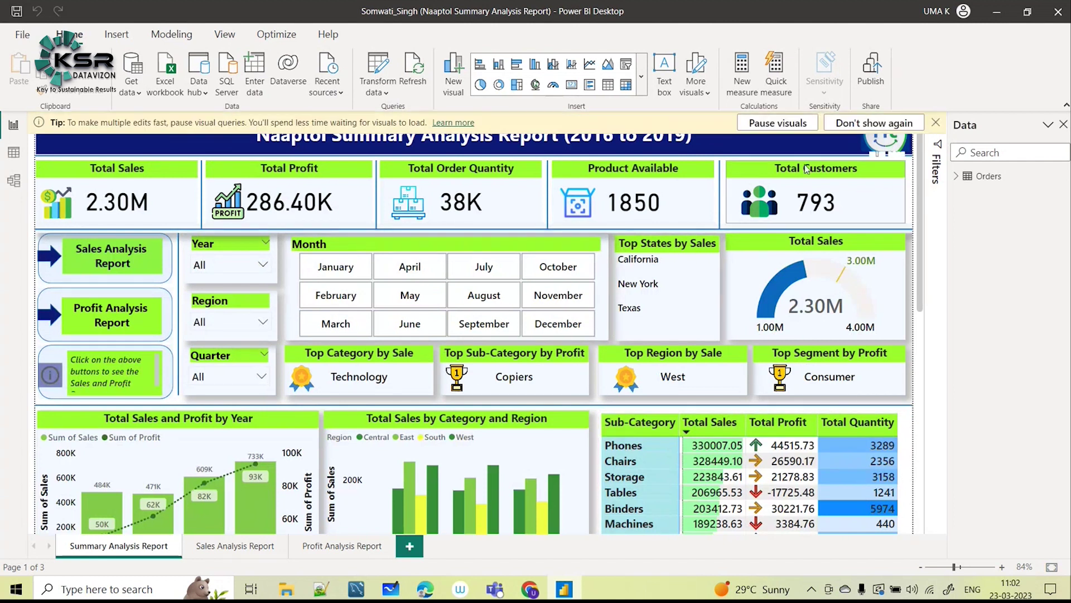
pyautogui.click(936, 122)
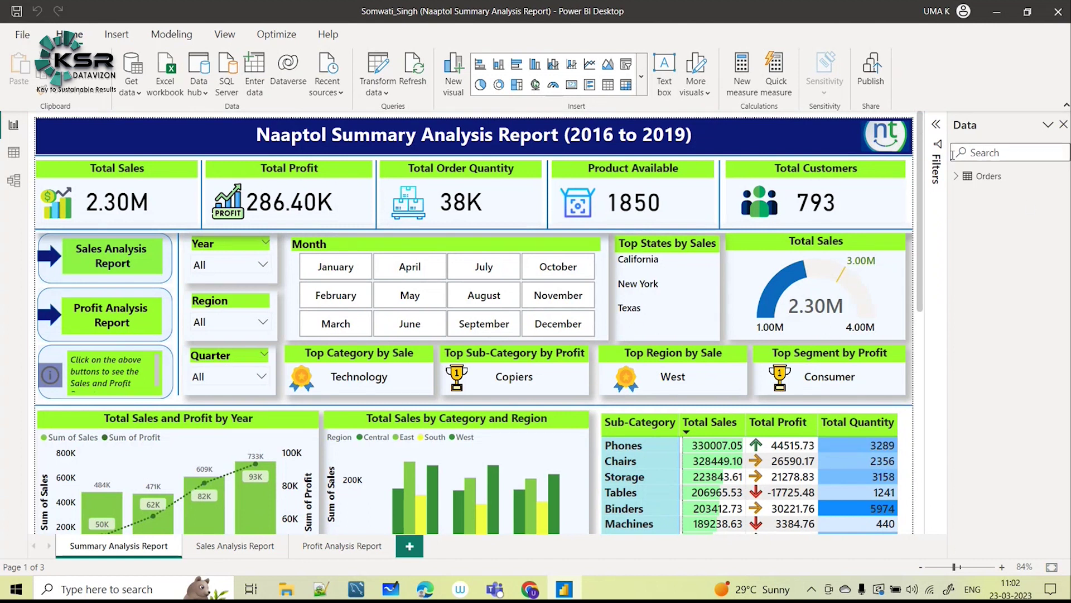
# - Expand the Orders table and browse the gallery of insertable visuals, from bar and column charts to AI and custom visuals
pyautogui.click(955, 176)
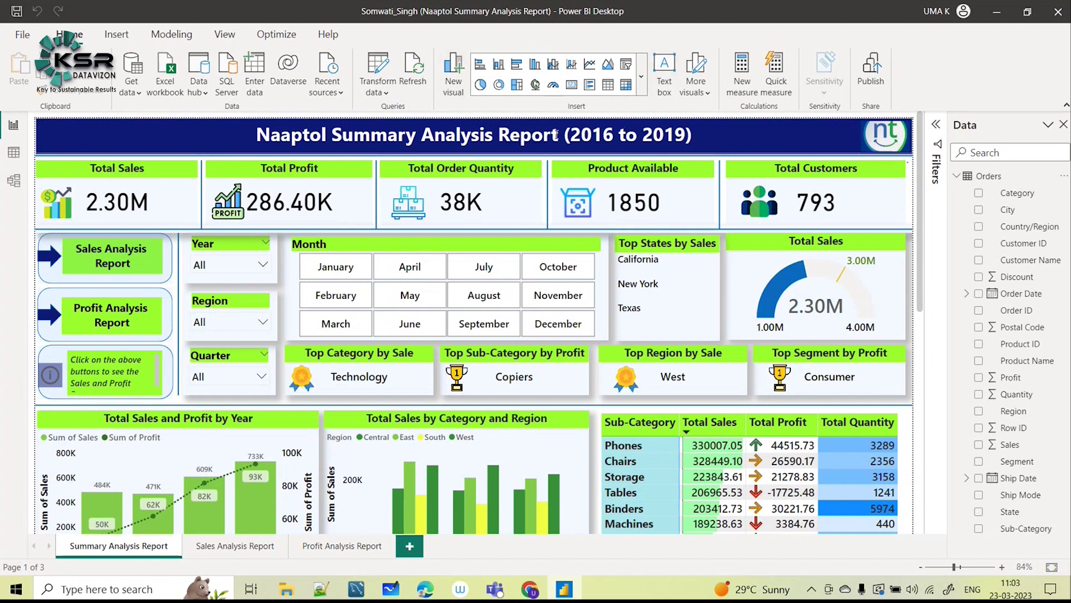
pyautogui.click(642, 88)
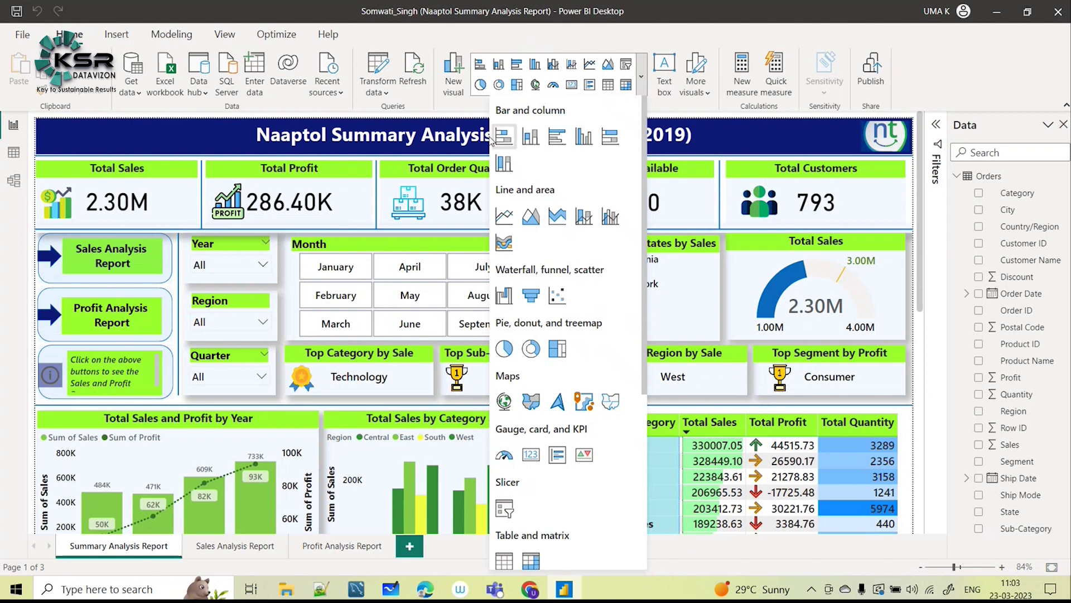
pyautogui.scroll(-3, 580, 153)
pyautogui.scroll(3, 581, 153)
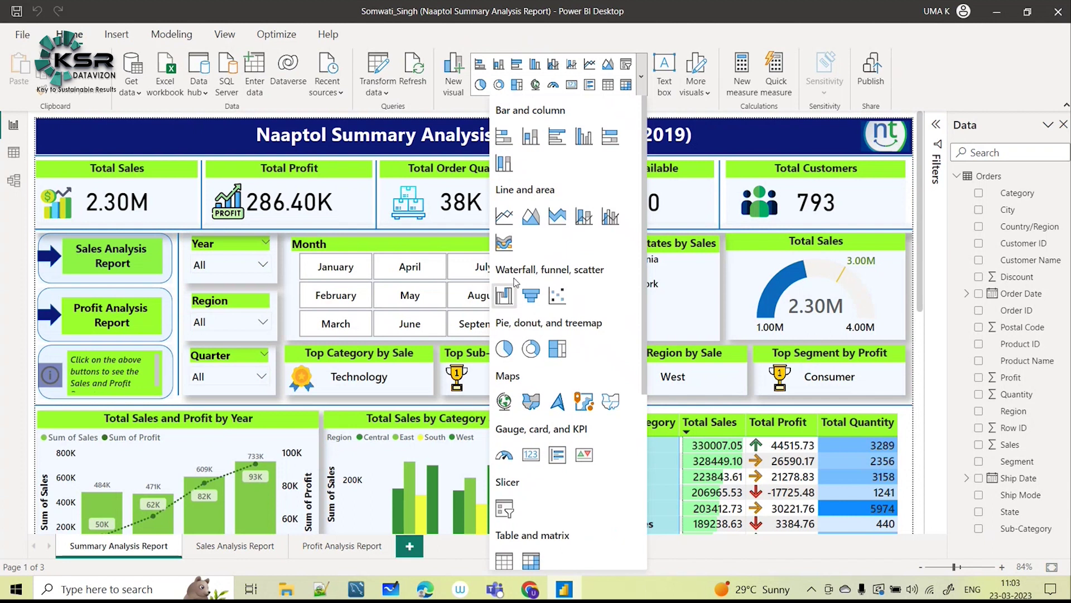
pyautogui.scroll(-2, 518, 287)
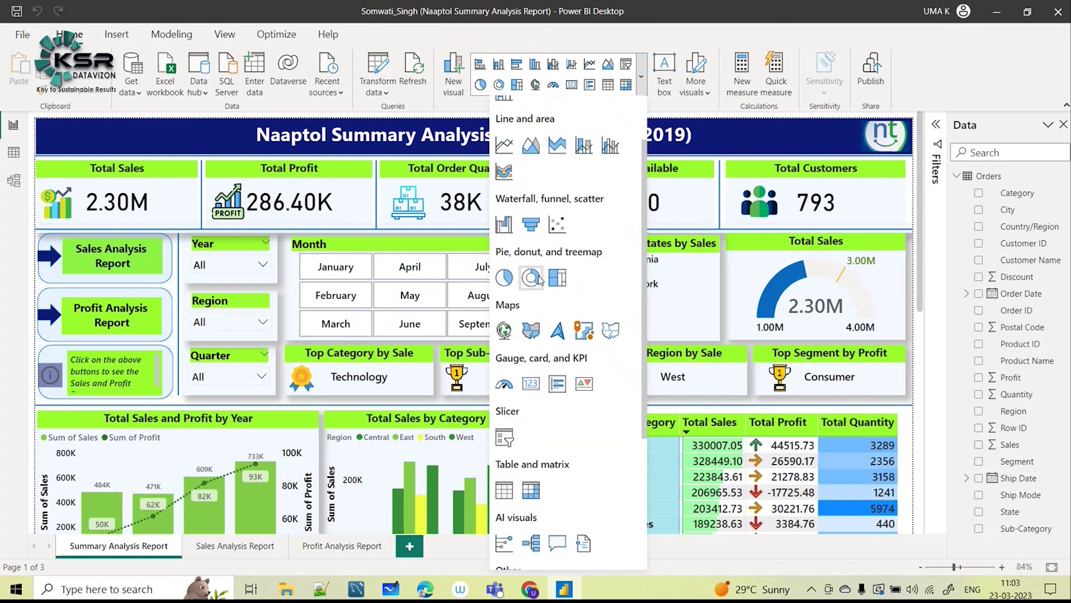
pyautogui.scroll(-5, 502, 340)
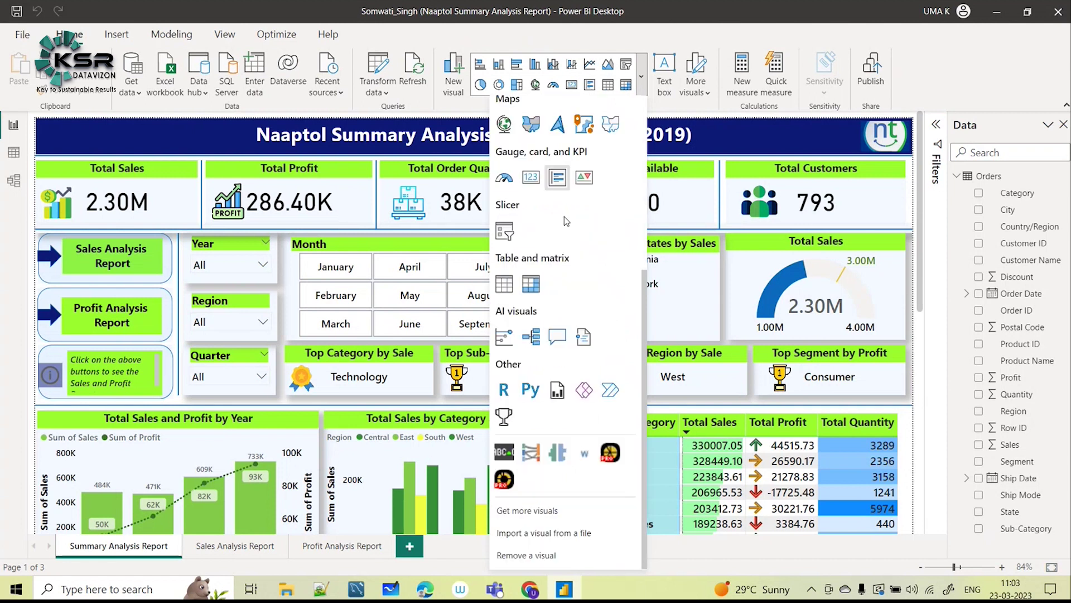
pyautogui.scroll(8, 549, 367)
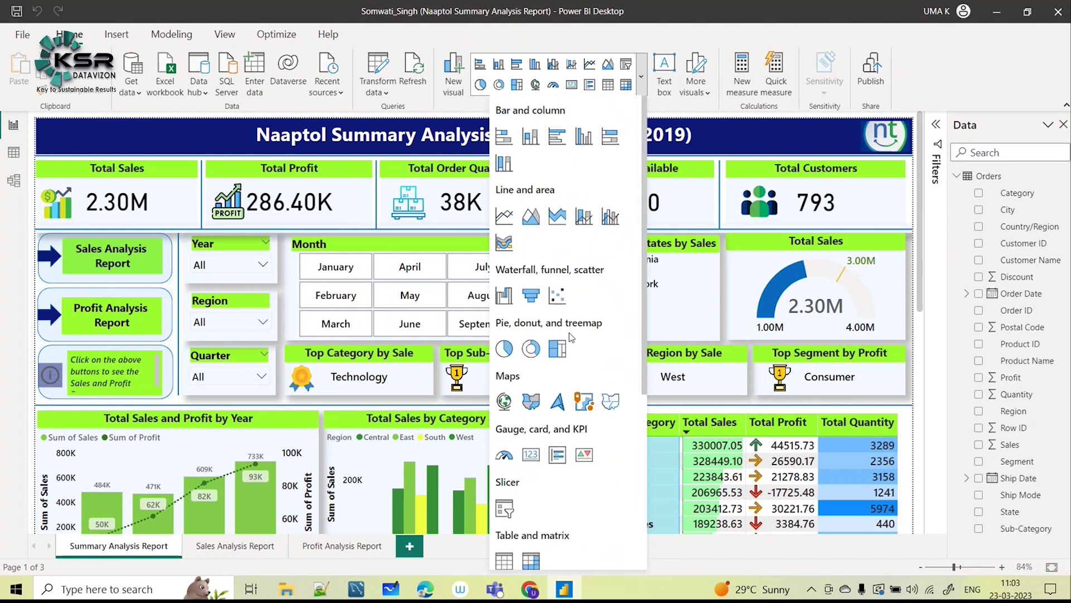
pyautogui.scroll(-3, 568, 410)
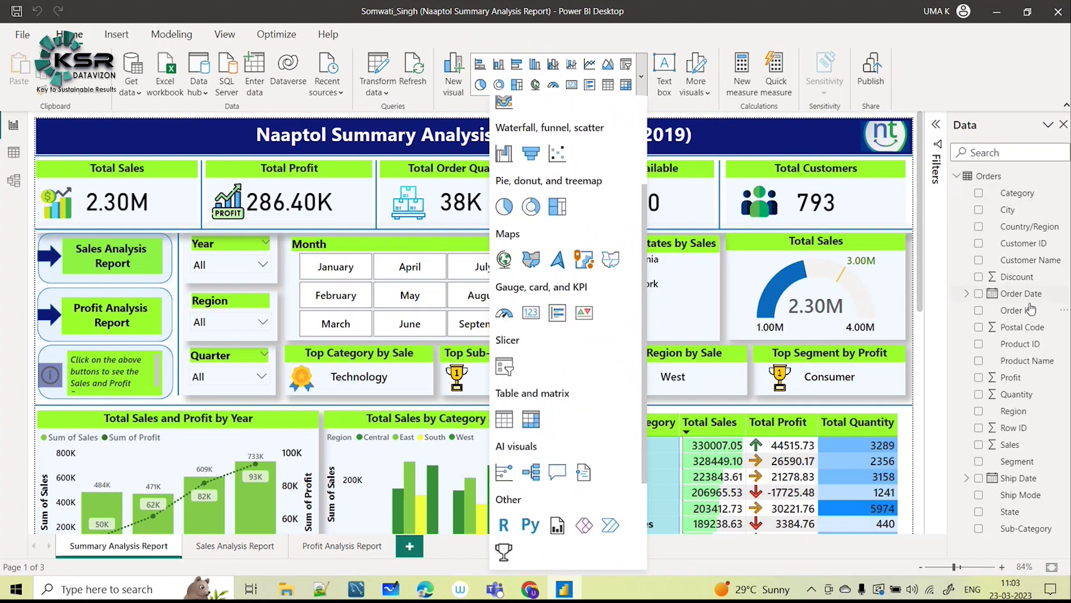
# - Open the on-object Build a visual options of the Total Sales and Profit by Year chart and view all visual types
pyautogui.scroll(-3, 143, 359)
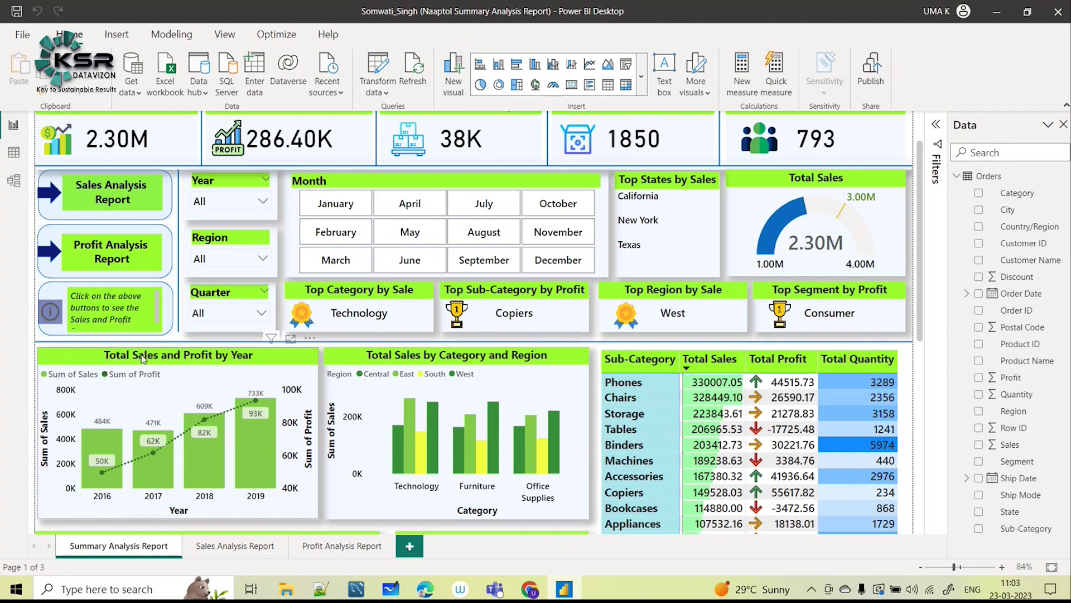
pyautogui.click(144, 358)
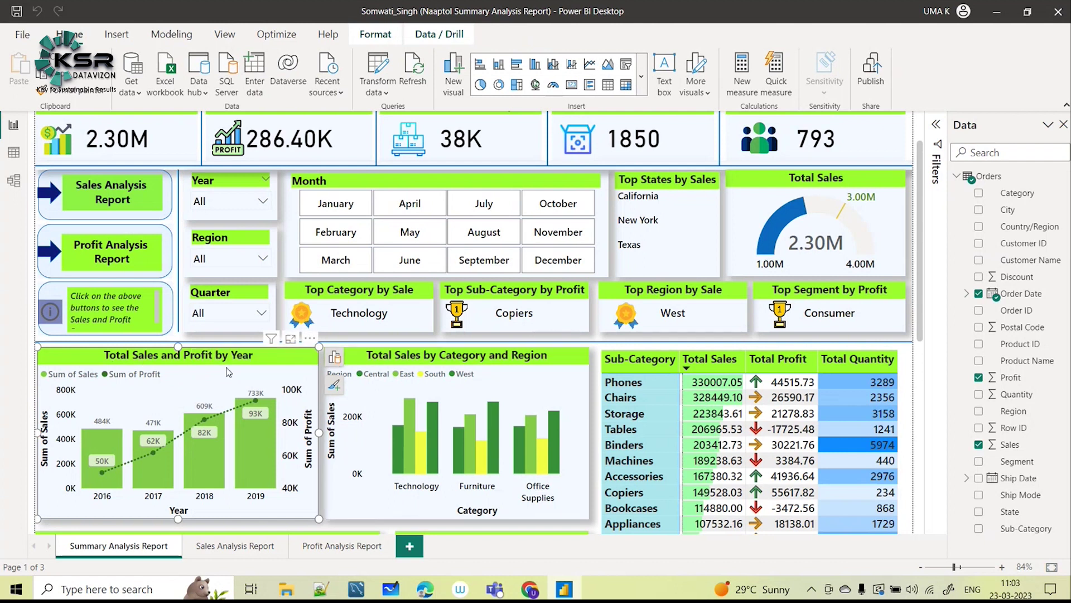
pyautogui.click(335, 358)
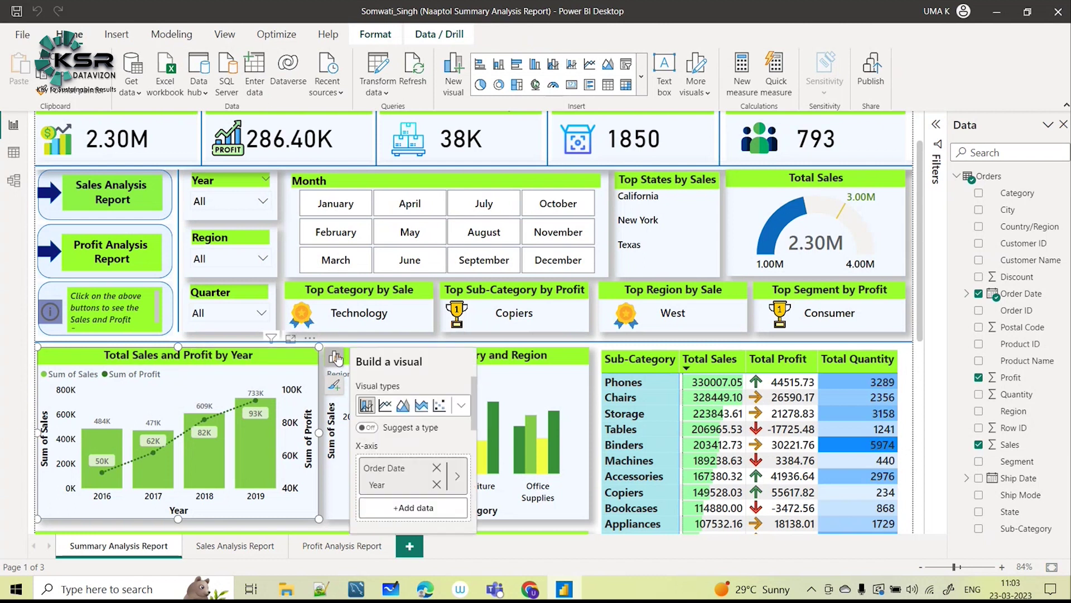
pyautogui.click(461, 405)
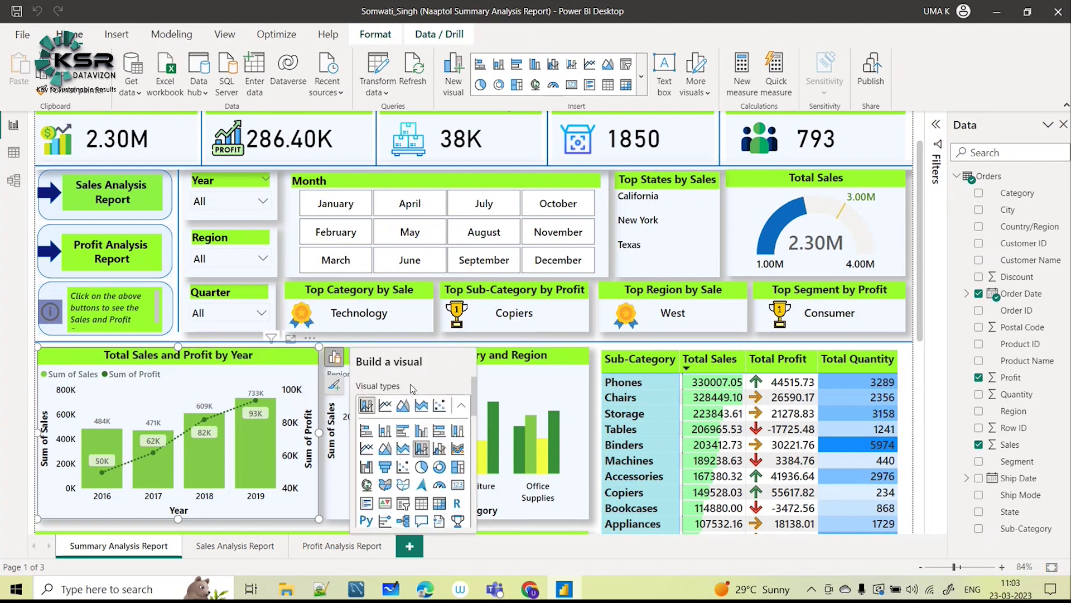
pyautogui.scroll(-2, 455, 402)
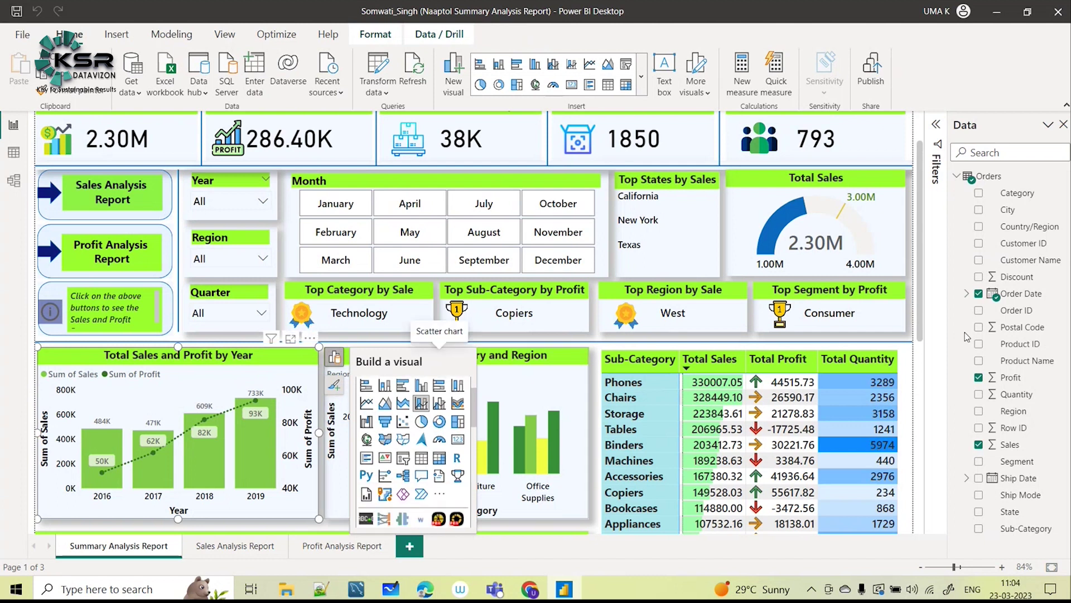
pyautogui.scroll(-3, 920, 335)
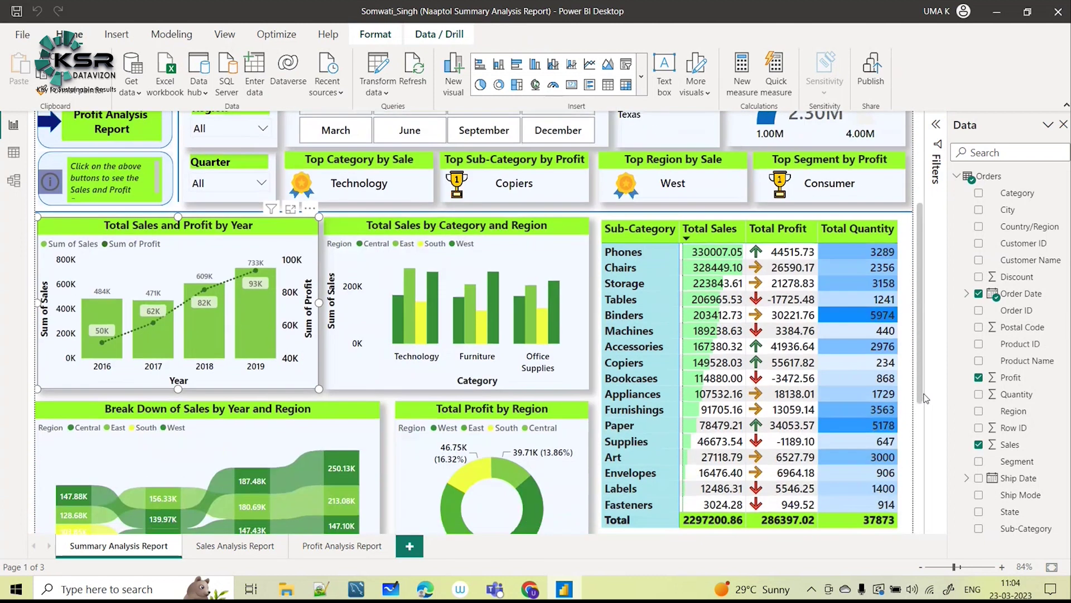
# - Reopen the chart's Build a visual options and examine its field wells from X-axis to Tooltips
pyautogui.click(335, 225)
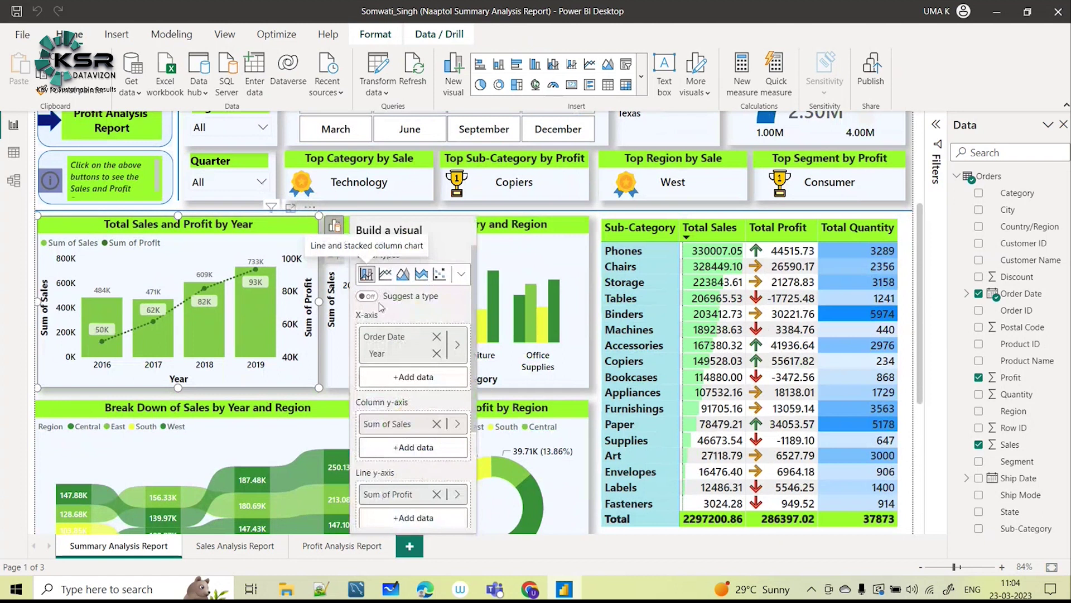
pyautogui.click(461, 273)
pyautogui.scroll(-2, 400, 367)
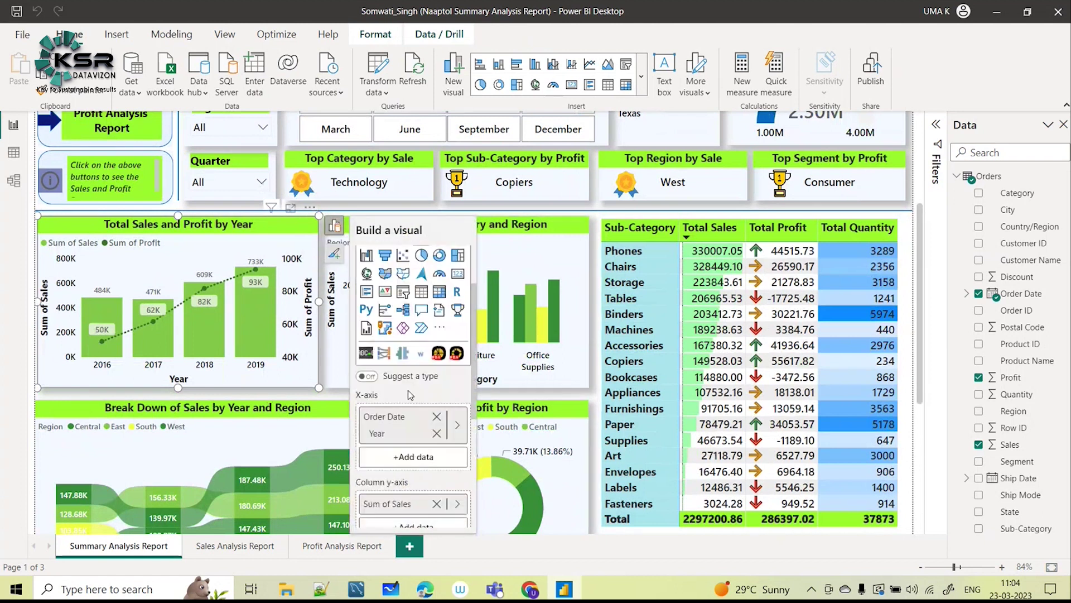
pyautogui.scroll(-2, 400, 367)
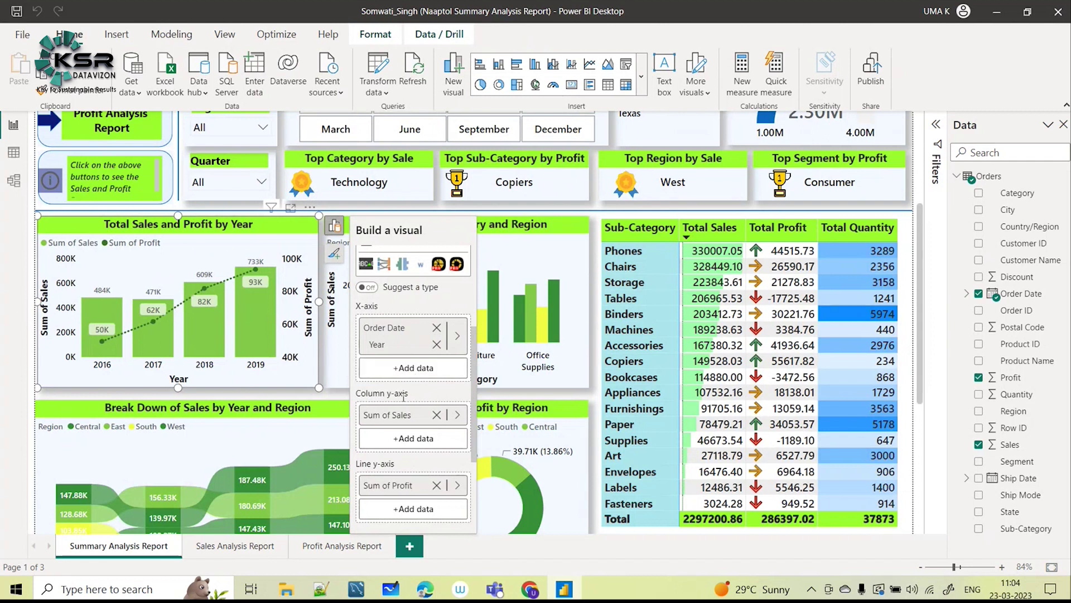
pyautogui.scroll(-2, 416, 413)
pyautogui.scroll(-1, 415, 413)
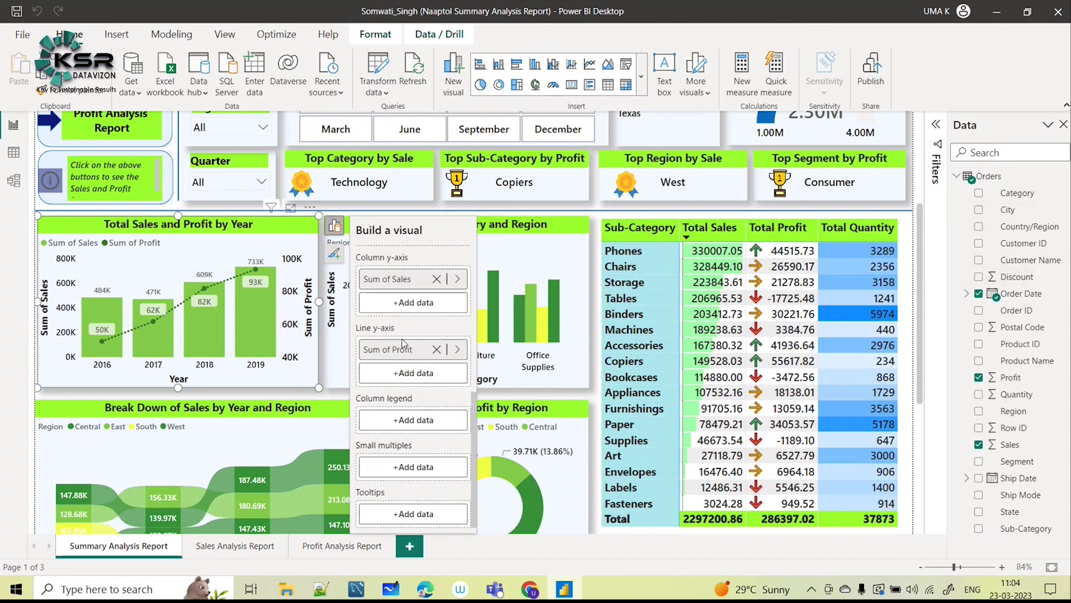
# - Browse the fields available for the chart's Column y-axis without adding any, and review its visual types and axis assignments again
pyautogui.click(419, 308)
pyautogui.scroll(-3, 544, 282)
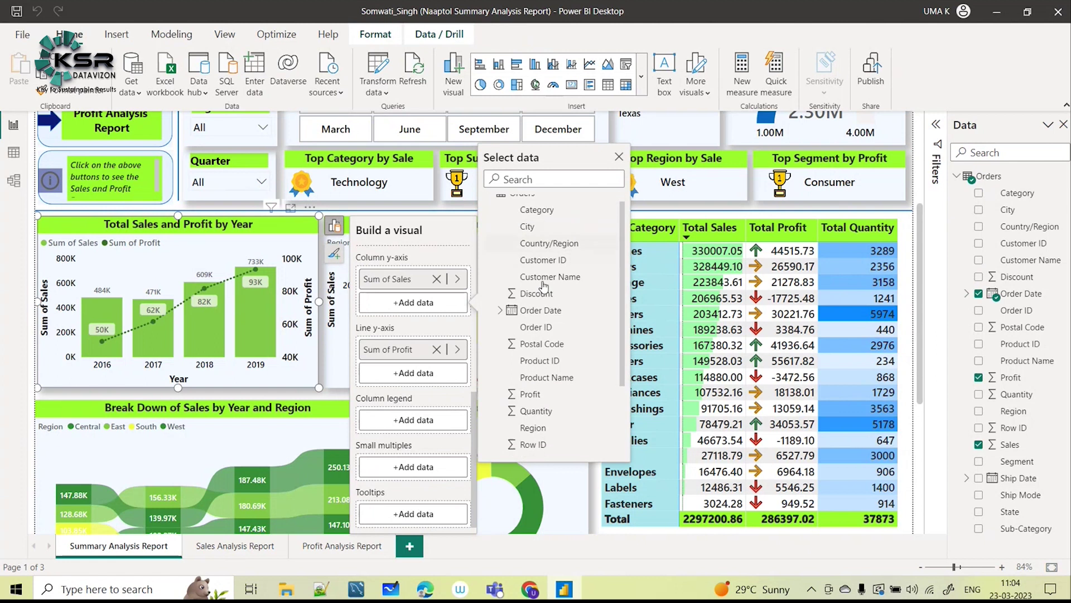
pyautogui.scroll(4, 538, 240)
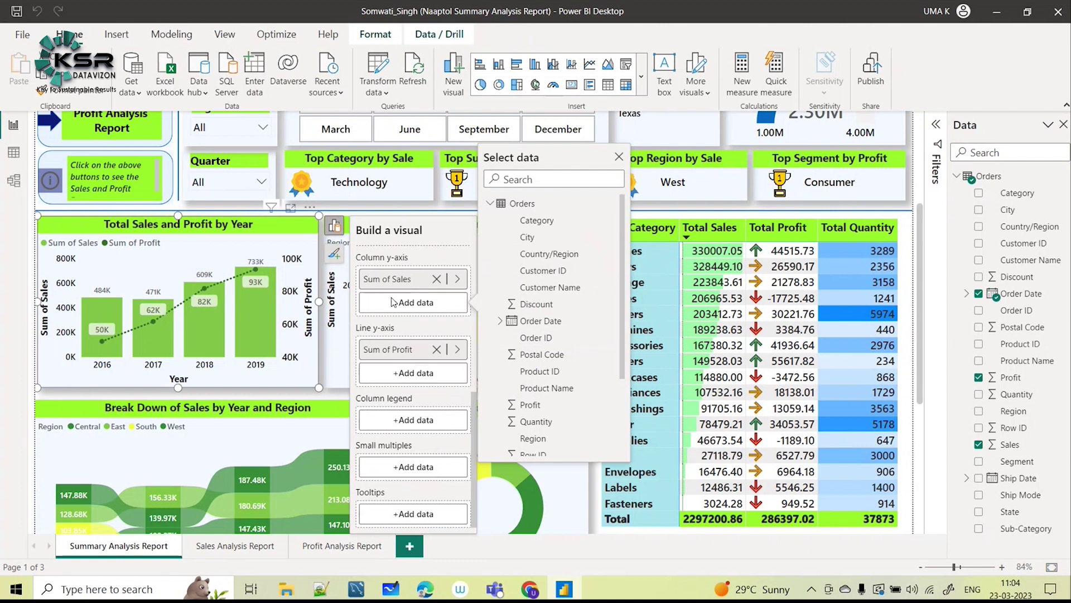
pyautogui.click(619, 156)
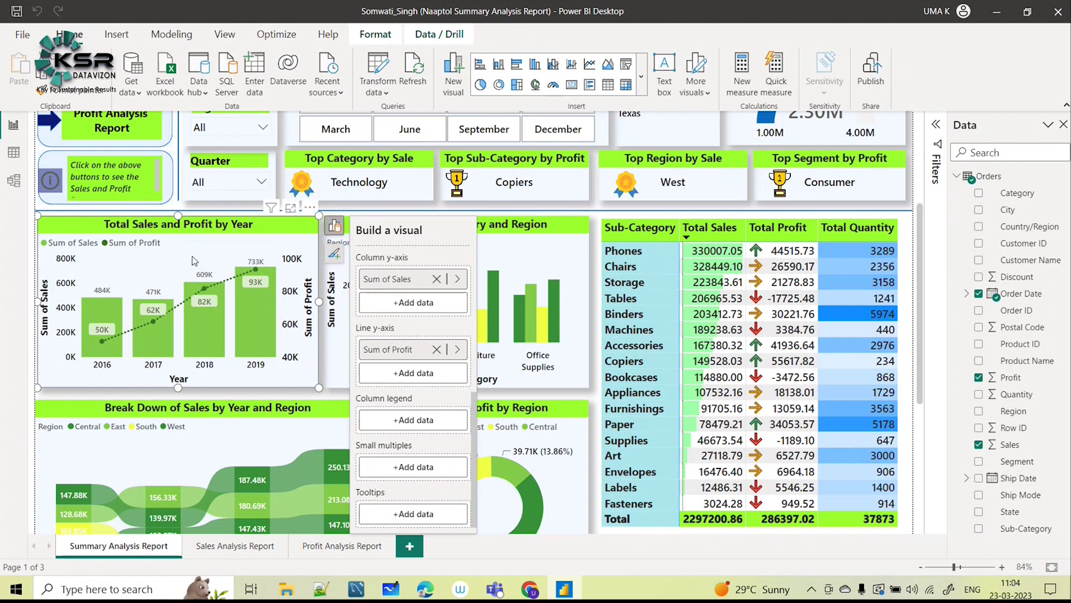
pyautogui.scroll(1, 410, 406)
pyautogui.scroll(5, 410, 405)
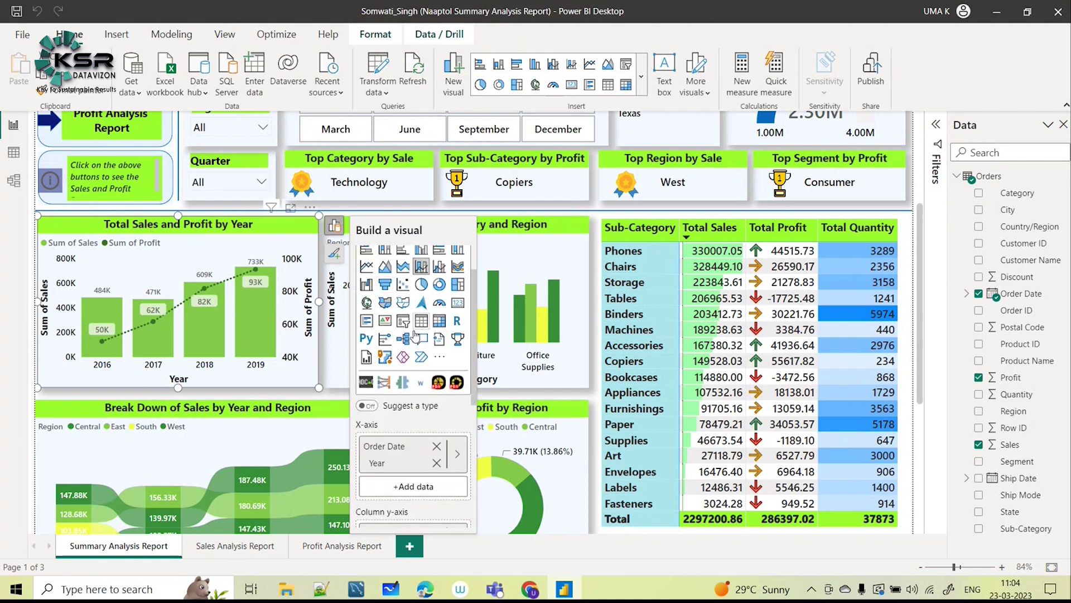
pyautogui.scroll(-5, 401, 412)
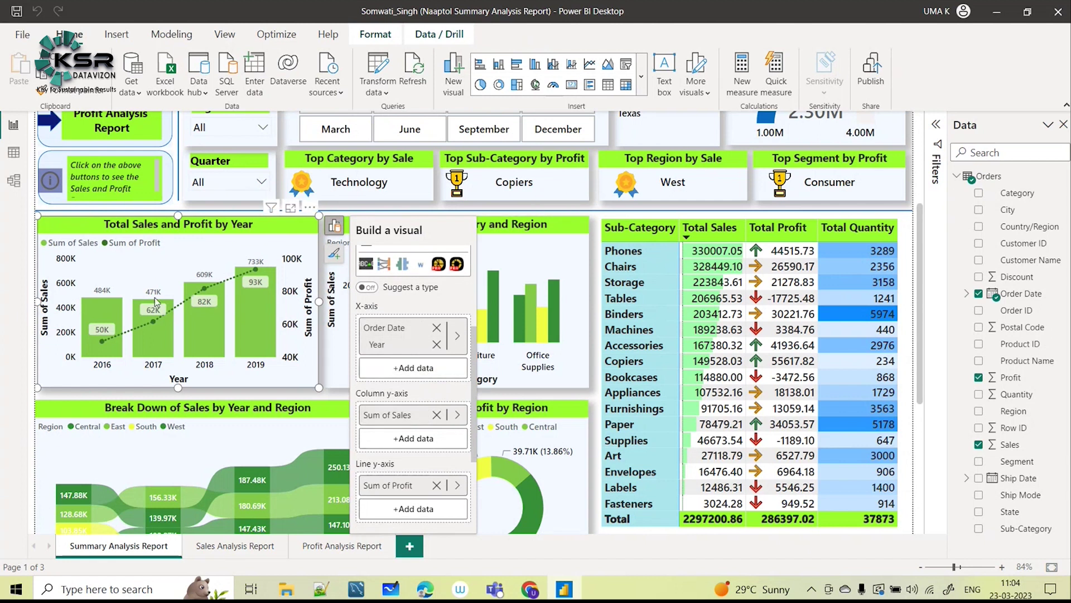
# - Use the on-object Add to your visual options to switch the chart's Markers and Data labels off and back on
pyautogui.click(333, 256)
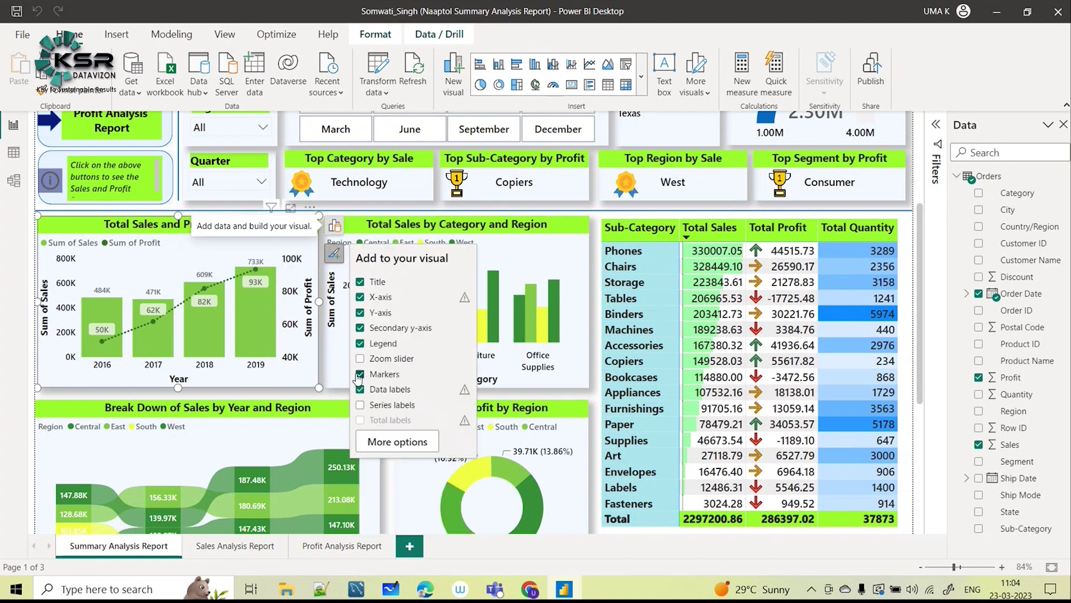
pyautogui.click(360, 374)
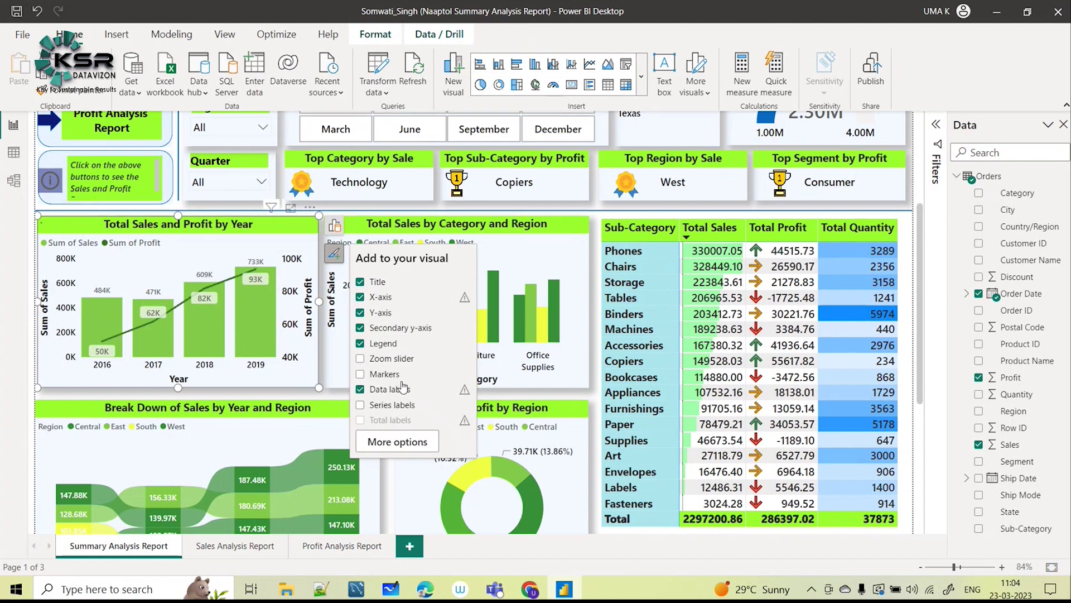
pyautogui.click(359, 374)
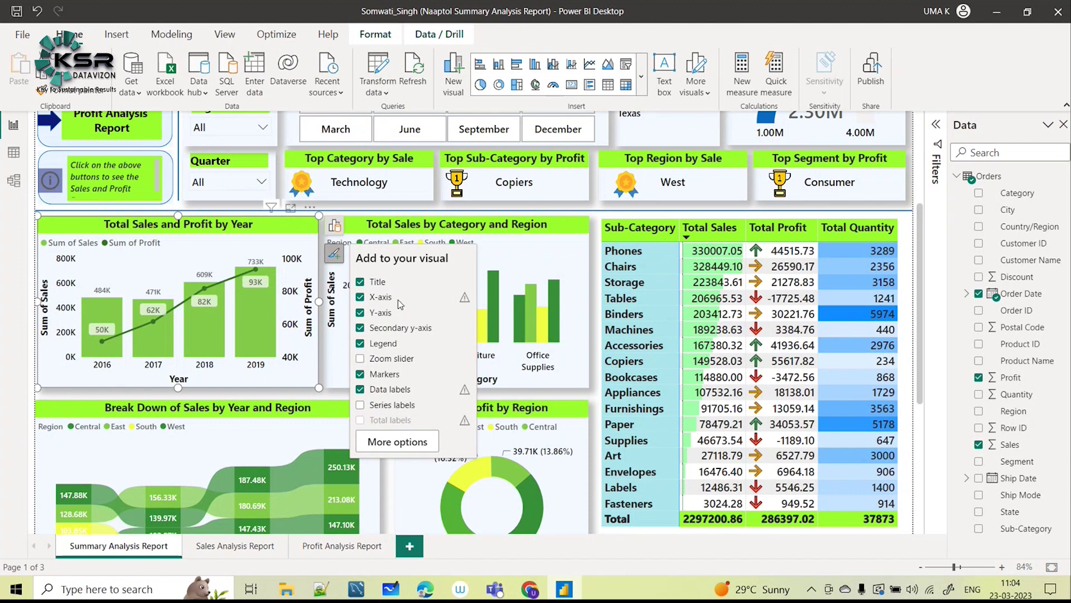
pyautogui.click(360, 389)
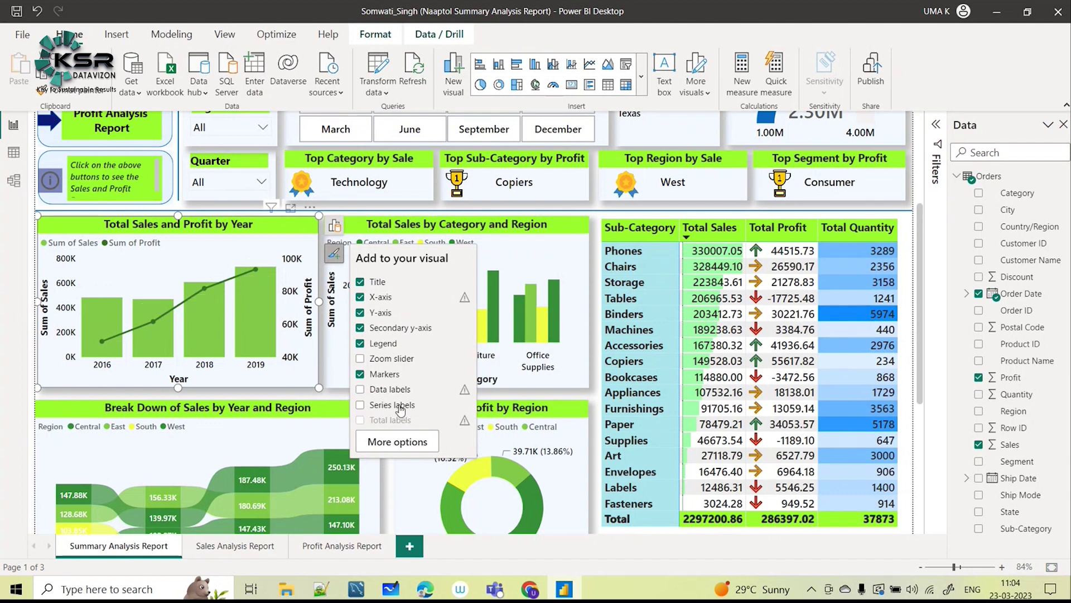
pyautogui.click(360, 389)
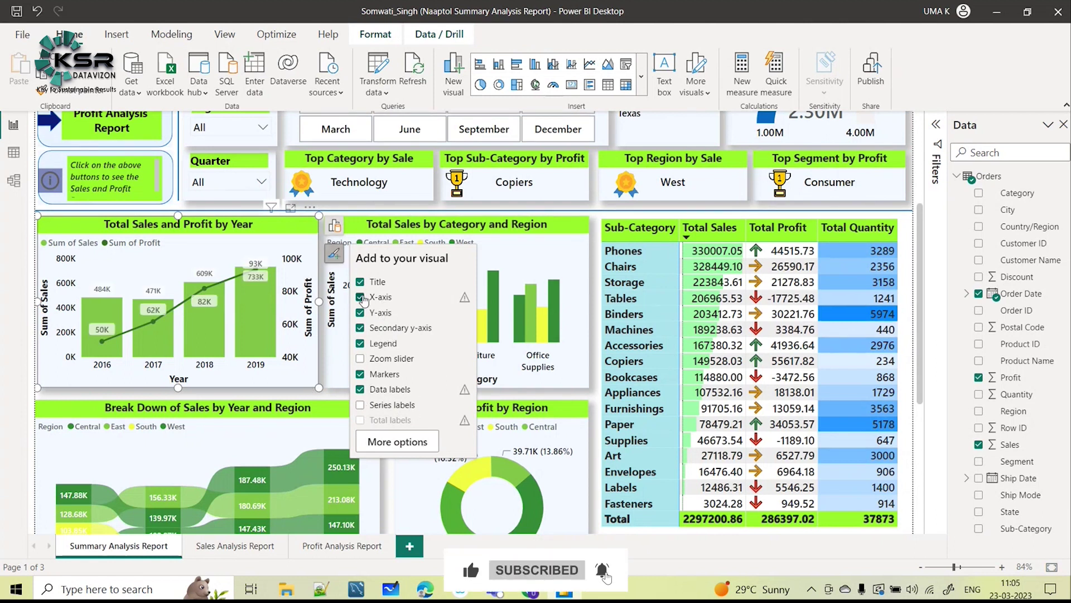
# - Open the full formatting options of the Total Sales and Profit by Year chart and review the settings down to Error bars
pyautogui.click(436, 449)
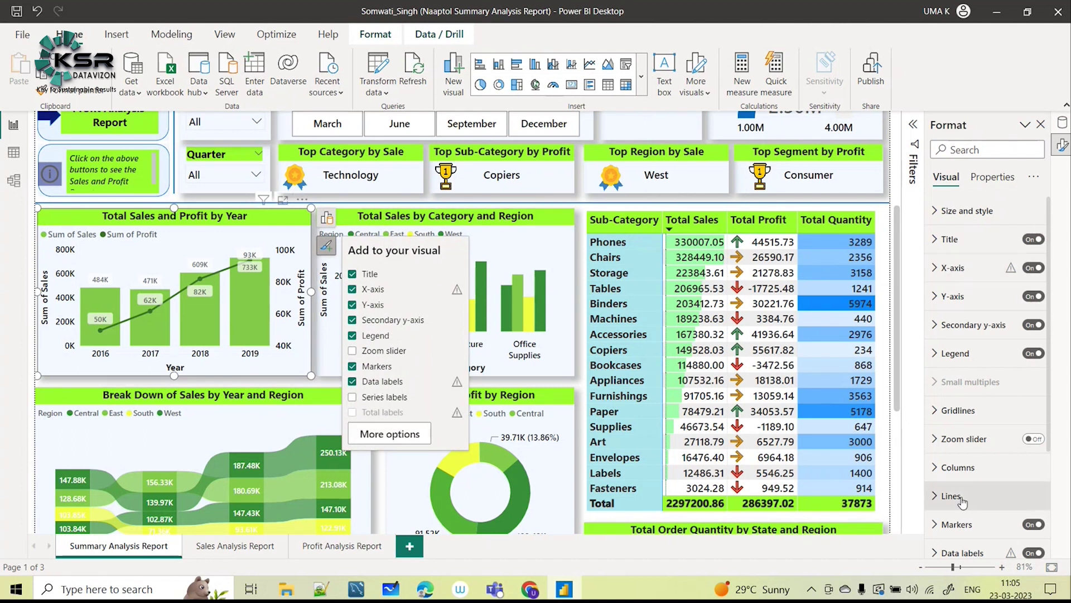
pyautogui.scroll(-3, 994, 466)
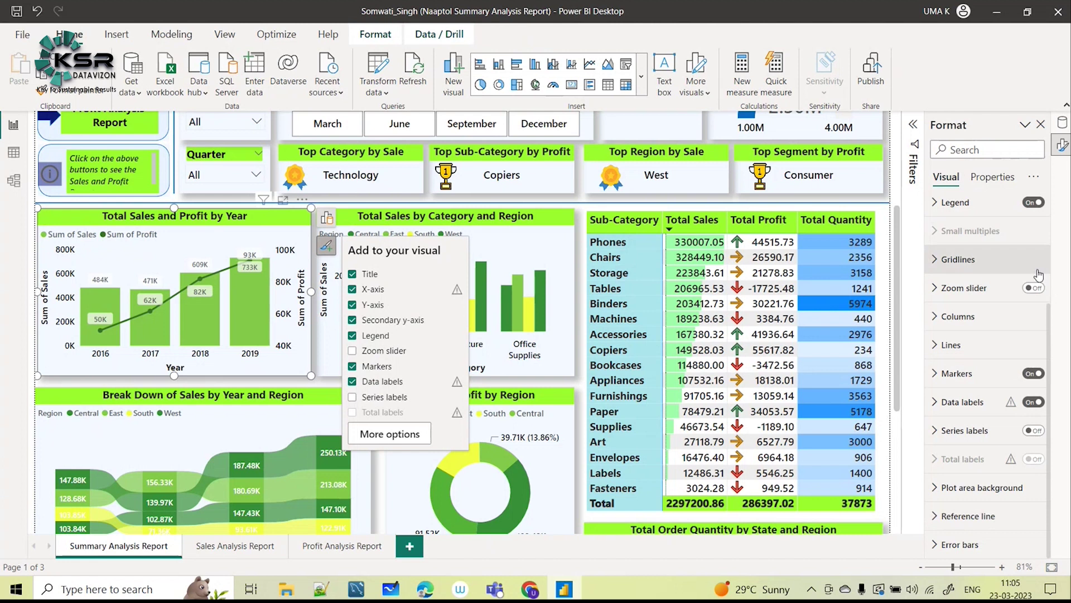
pyautogui.scroll(3, 1052, 349)
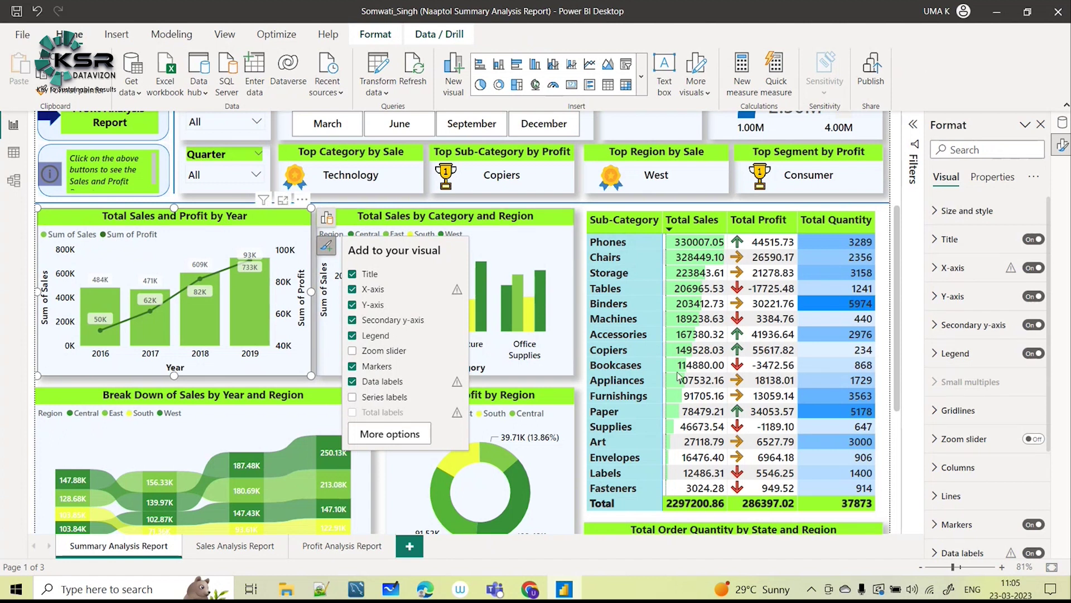
pyautogui.scroll(-3, 1009, 519)
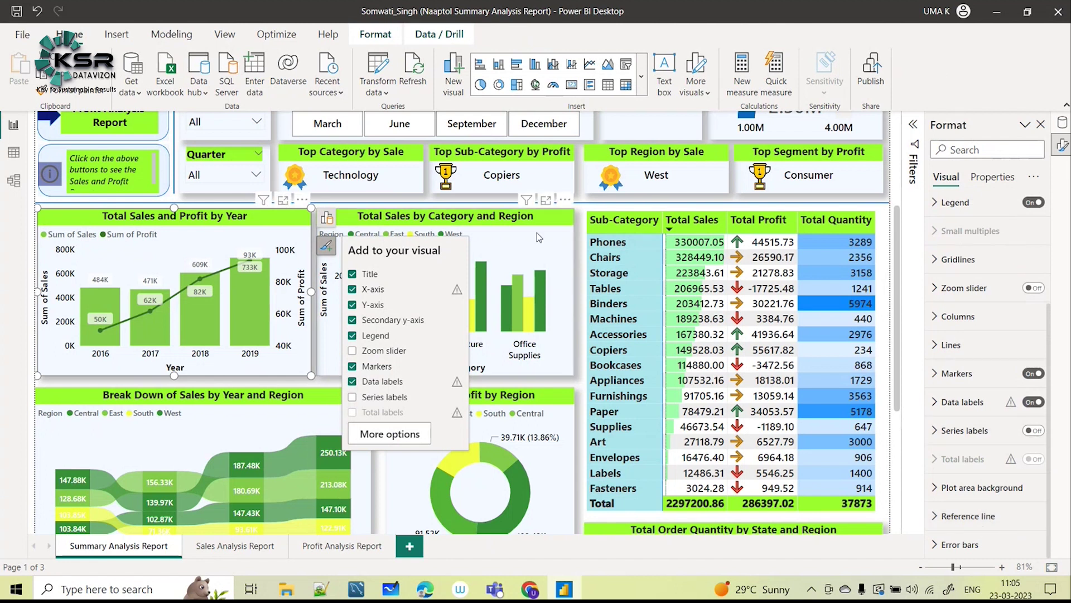
# - Deselect the chart and inspect the Year and Region slicers on the report page without selecting any value
pyautogui.click(582, 208)
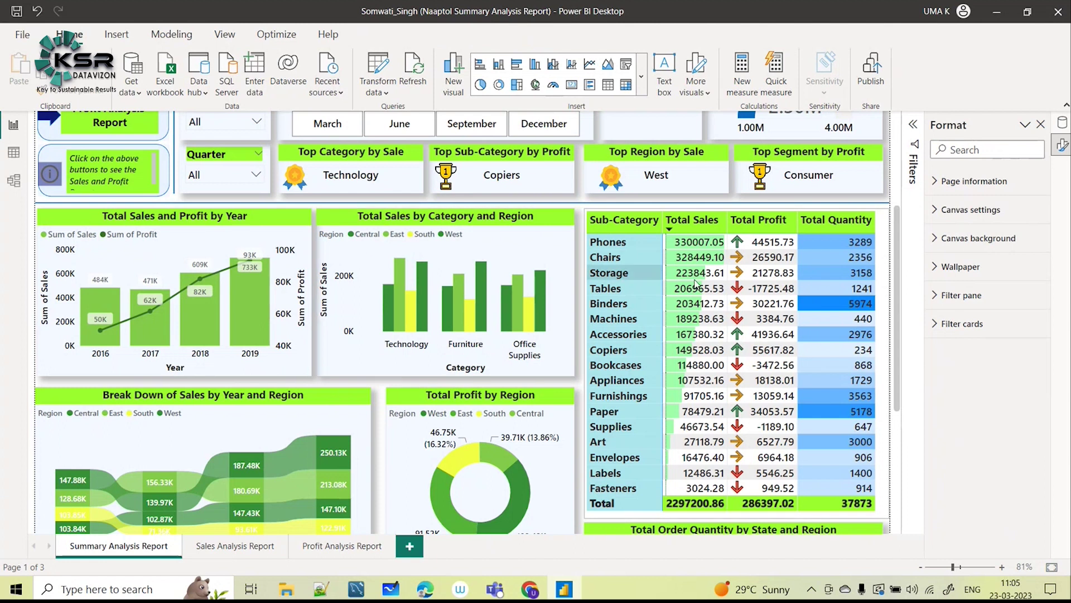
pyautogui.scroll(5, 880, 320)
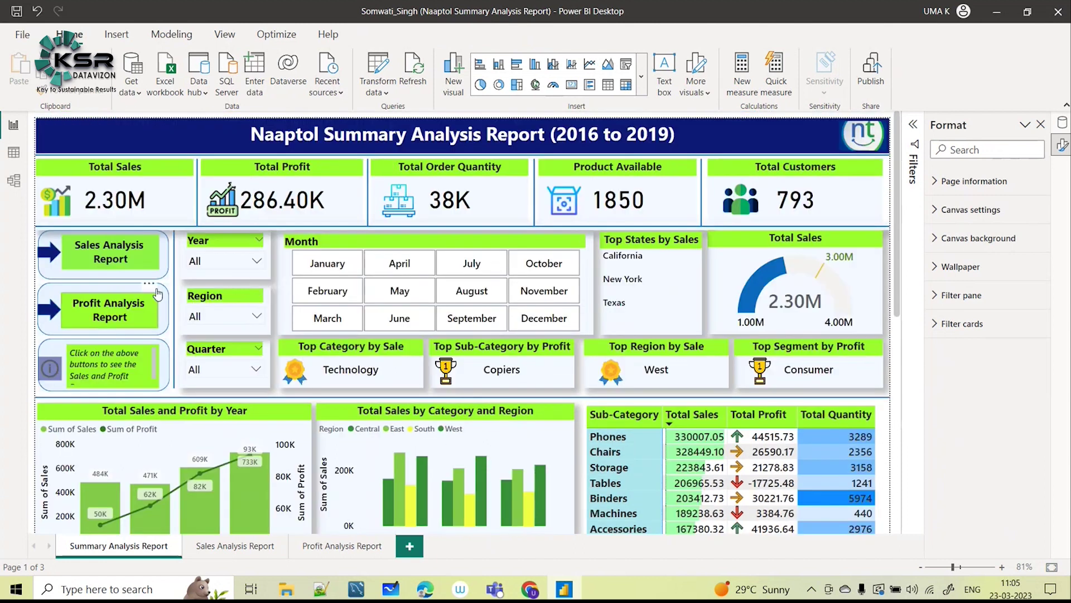
pyautogui.click(256, 261)
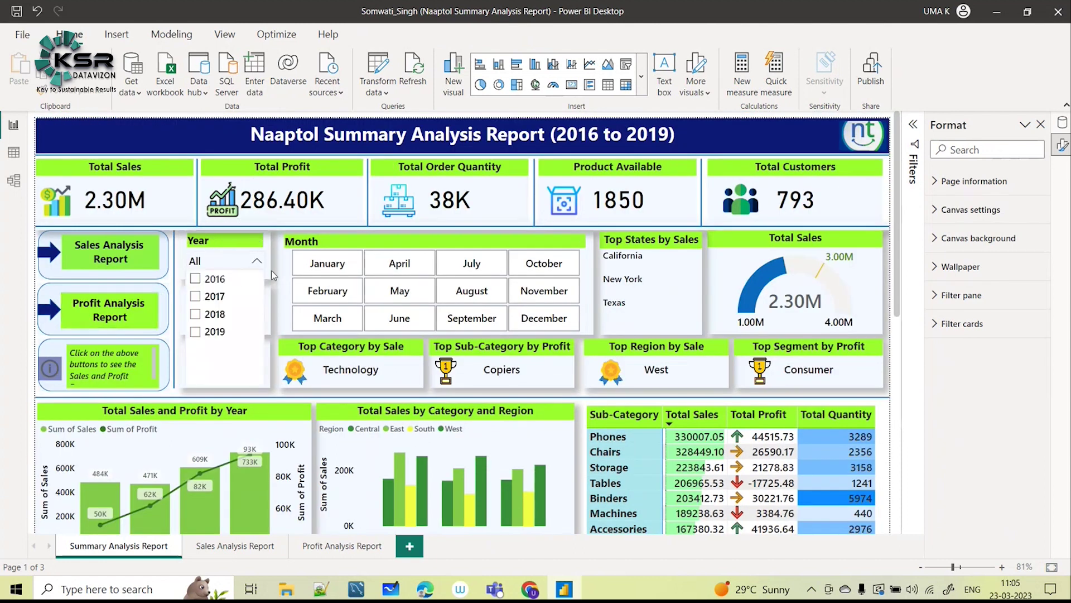
pyautogui.click(919, 81)
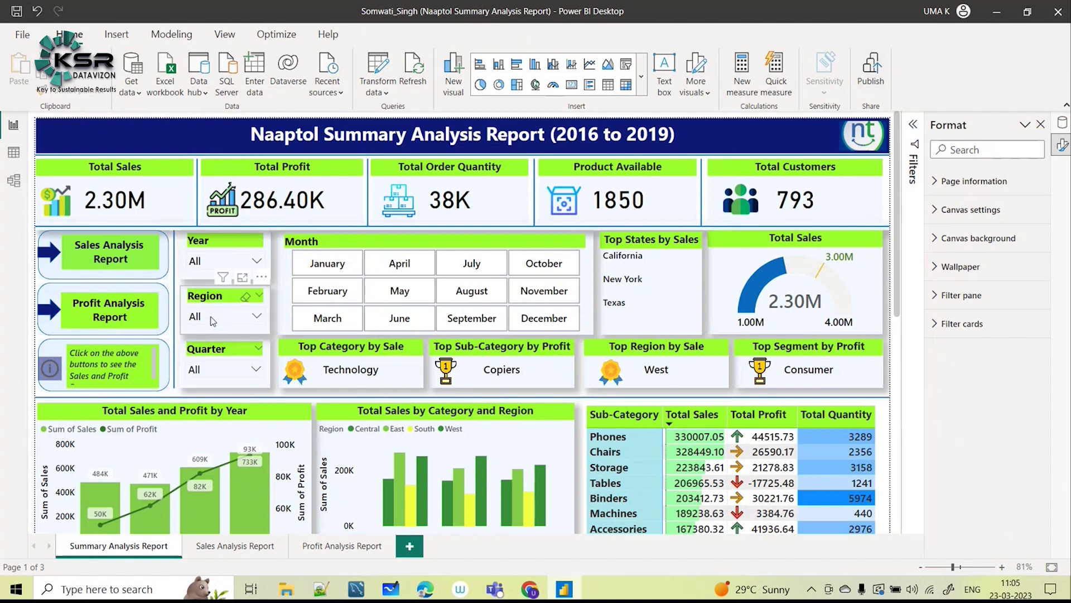
pyautogui.click(212, 325)
pyautogui.click(240, 325)
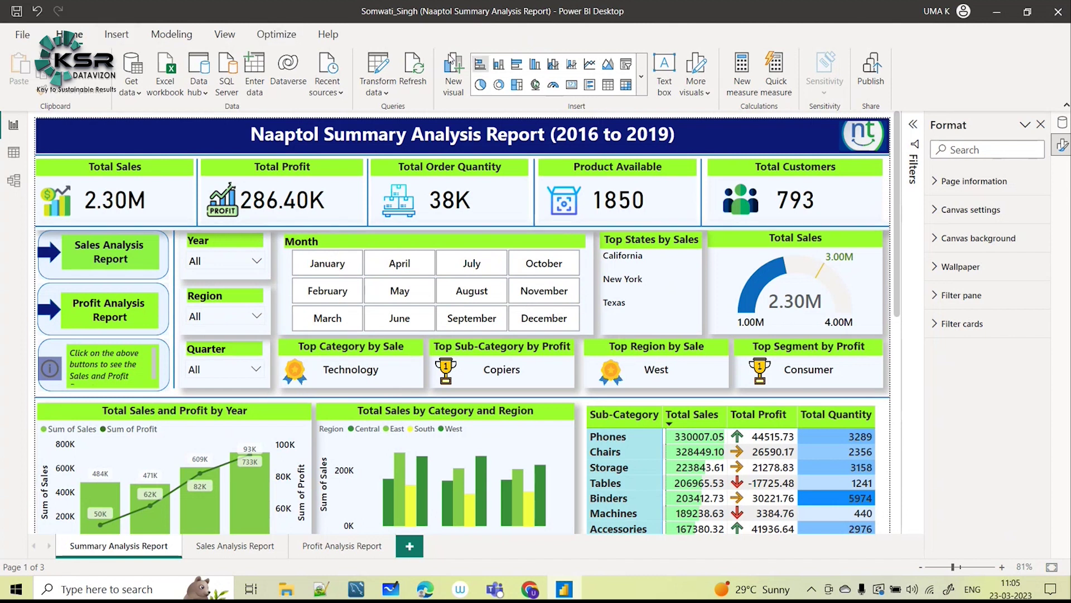
# - Insert an Apply all slicers button on the Summary Analysis Report page
pyautogui.click(116, 34)
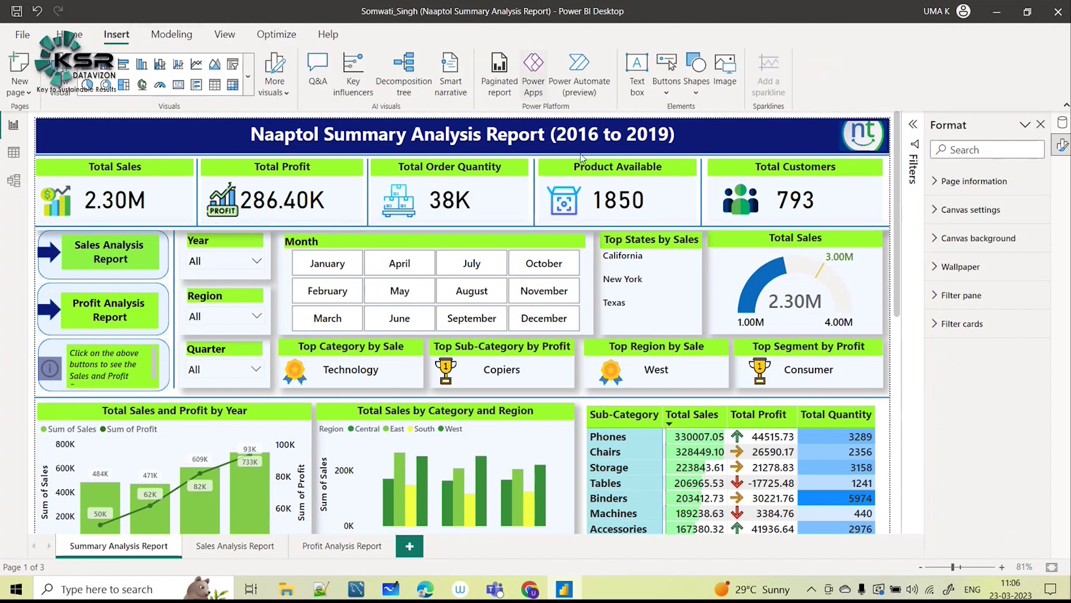
pyautogui.click(666, 75)
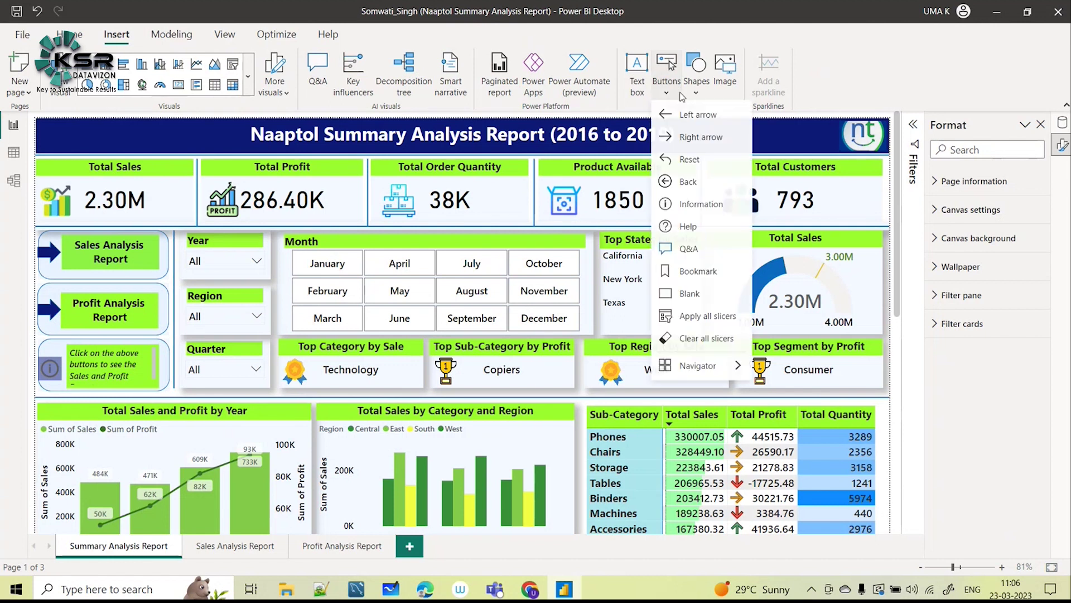
pyautogui.click(697, 317)
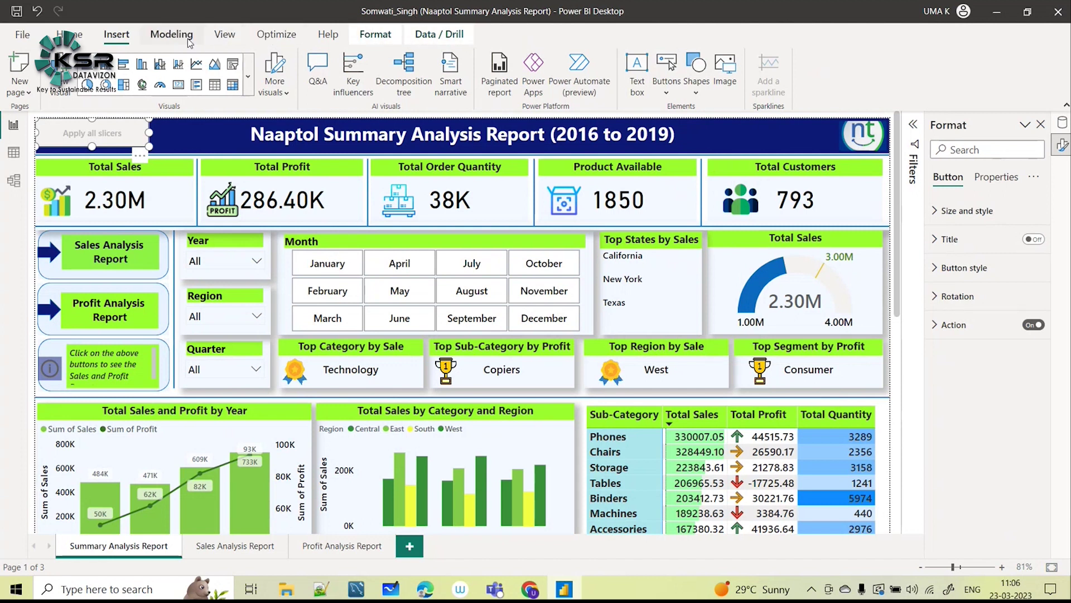
# - Insert a Clear all slicers button and place it beside the Apply all slicers button in the report header
pyautogui.click(667, 89)
pyautogui.click(721, 346)
pyautogui.moveTo(97, 136); pyautogui.dragTo(214, 132)
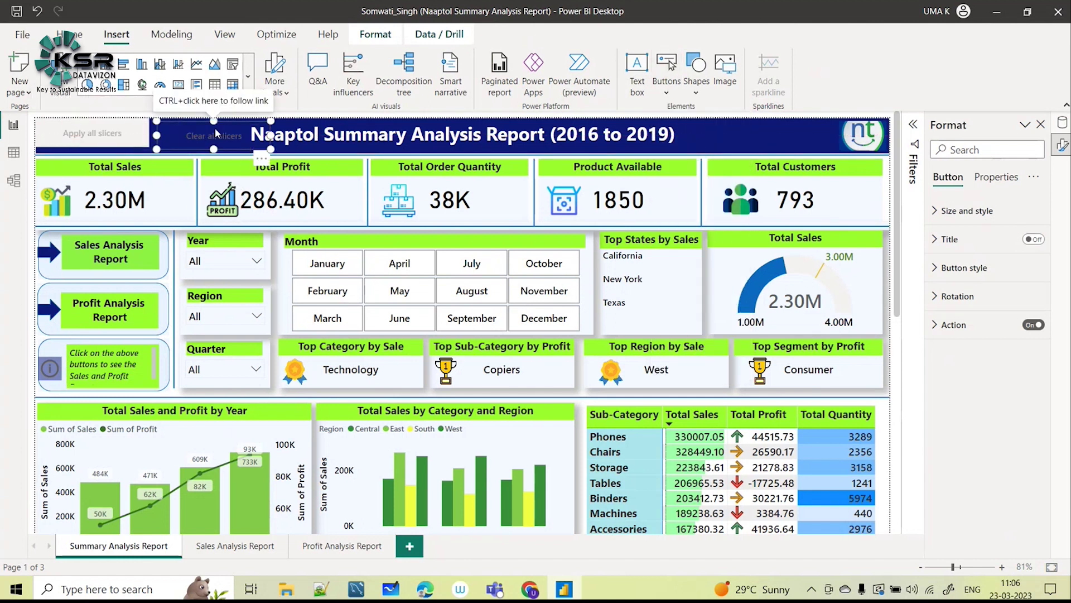
# - Narrow the Apply all slicers button slightly and move the Clear all slicers button closer to it
pyautogui.click(92, 132)
pyautogui.moveTo(148, 132); pyautogui.dragTo(136, 133)
pyautogui.click(166, 130)
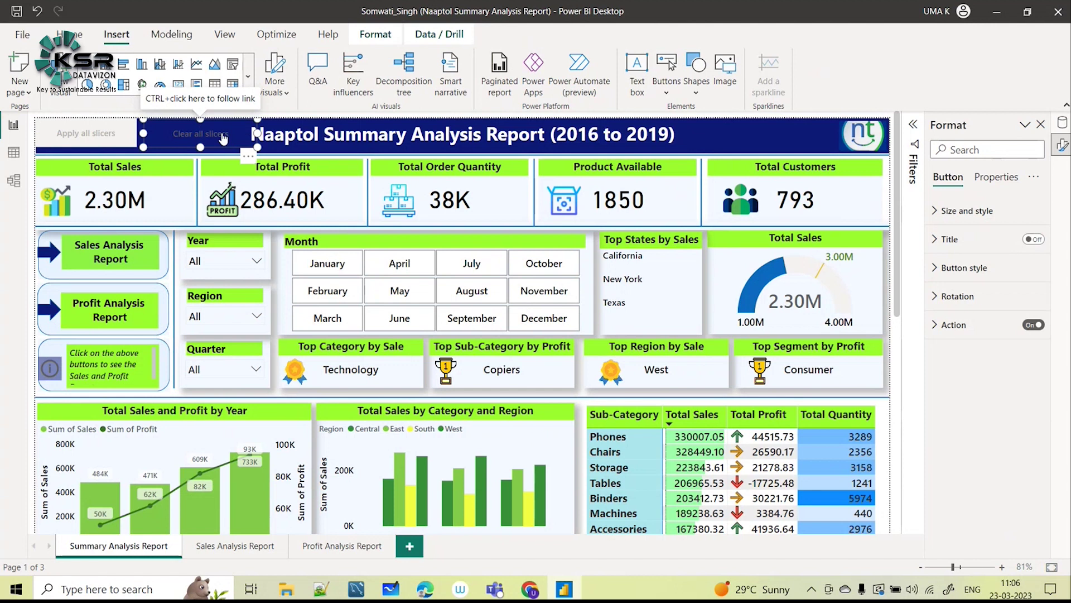
# - Turn on the Clear all slicers button's fill in its button style and color it orange
pyautogui.click(935, 269)
pyautogui.click(989, 371)
pyautogui.scroll(-3, 1007, 420)
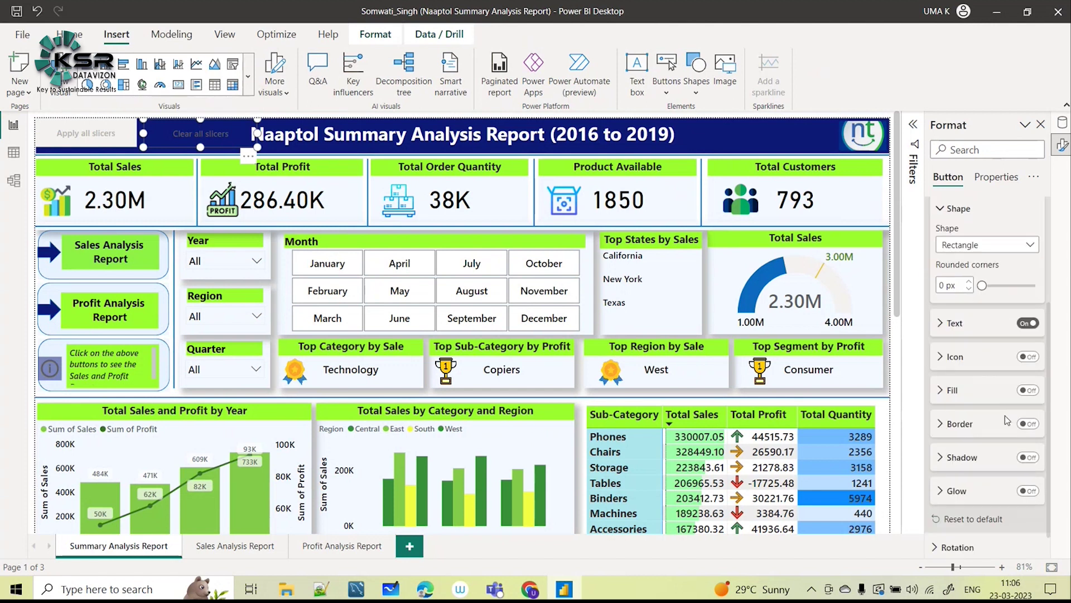
pyautogui.click(1026, 390)
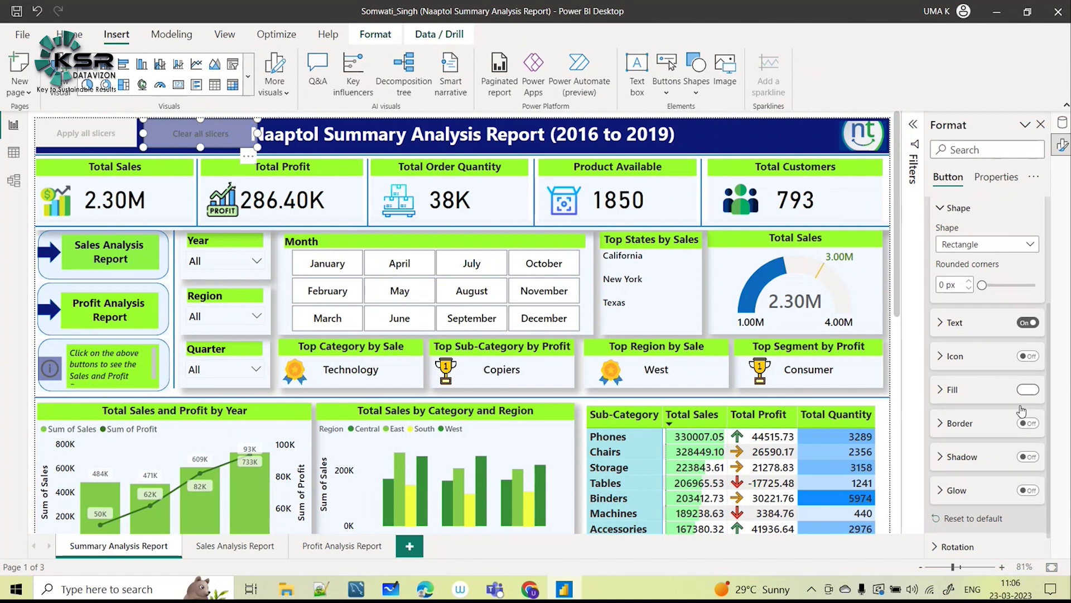
pyautogui.click(943, 390)
pyautogui.scroll(-2, 977, 409)
pyautogui.click(965, 318)
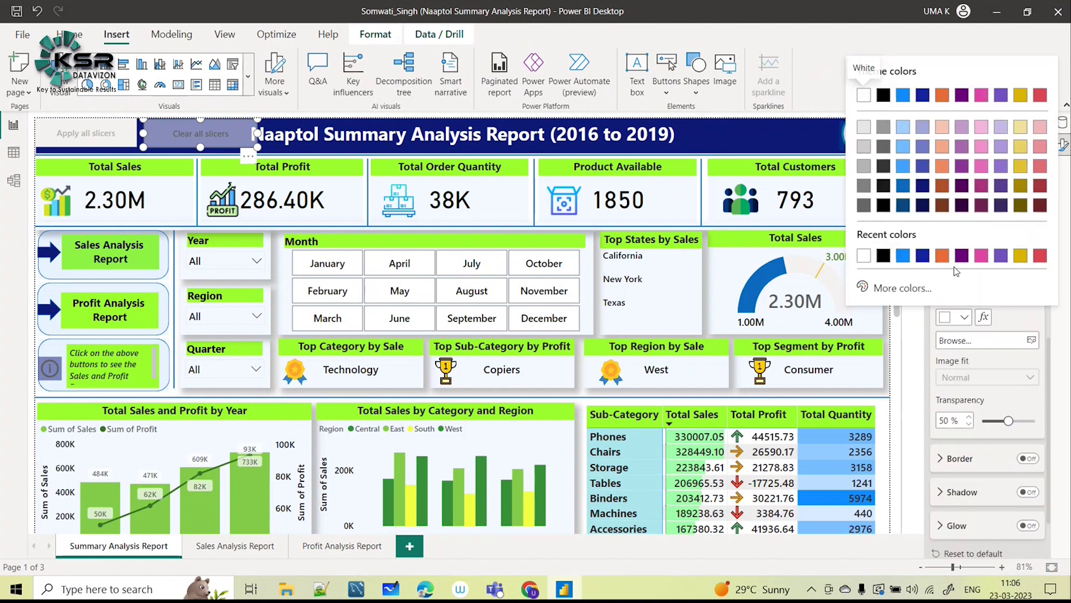
pyautogui.click(943, 256)
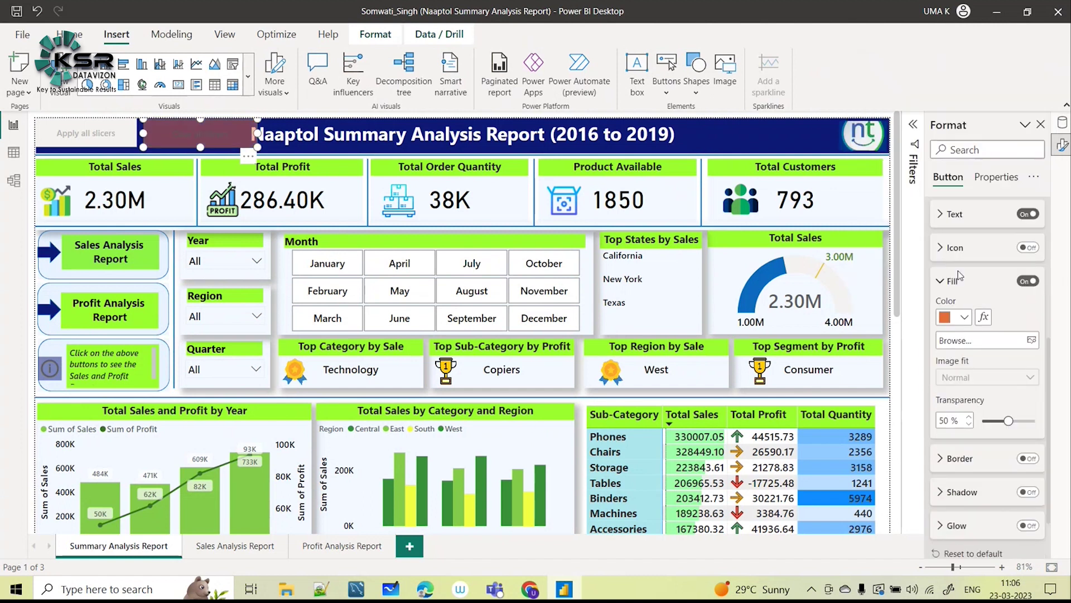
# - Change the Clear all slicers button's fill color to light blue
pyautogui.scroll(2, 978, 360)
pyautogui.click(965, 372)
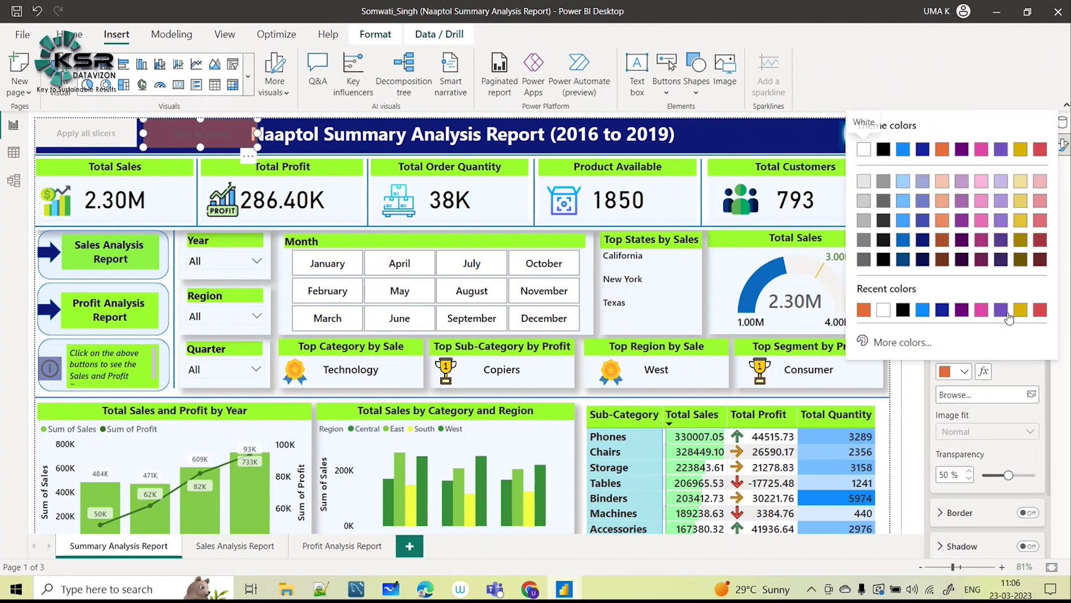
pyautogui.click(902, 181)
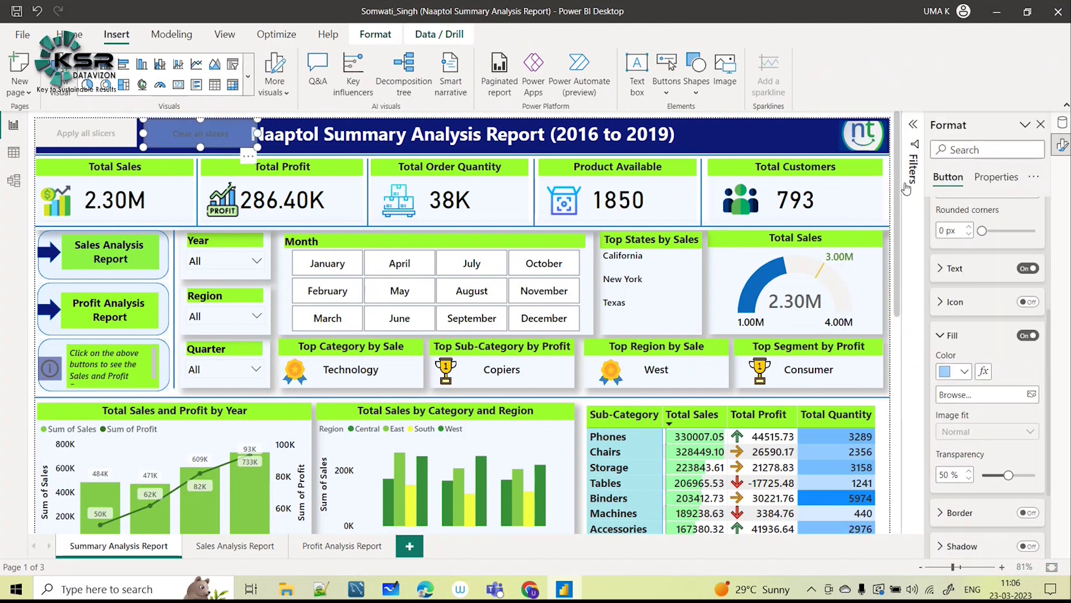
# - Turn on the Apply all slicers button's fill and give it the recently used light blue
pyautogui.click(123, 135)
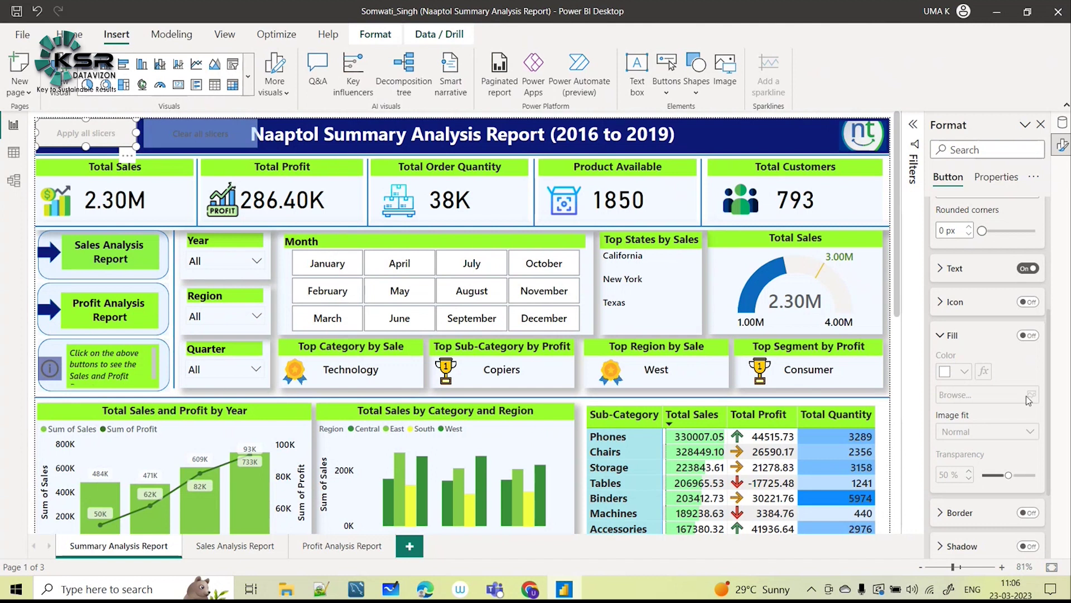
pyautogui.click(1031, 337)
pyautogui.click(964, 371)
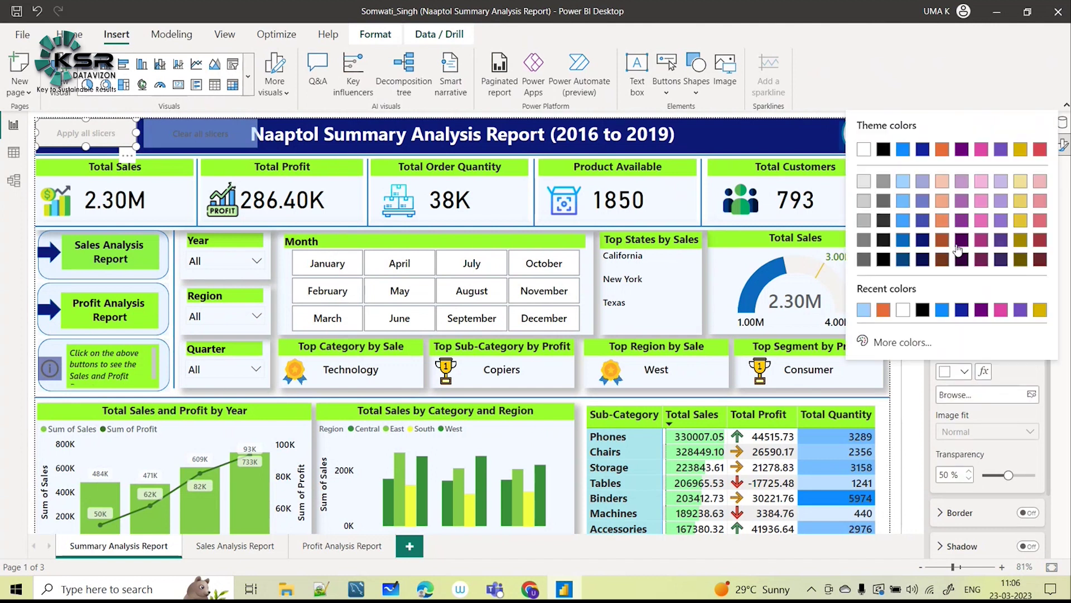
pyautogui.click(864, 310)
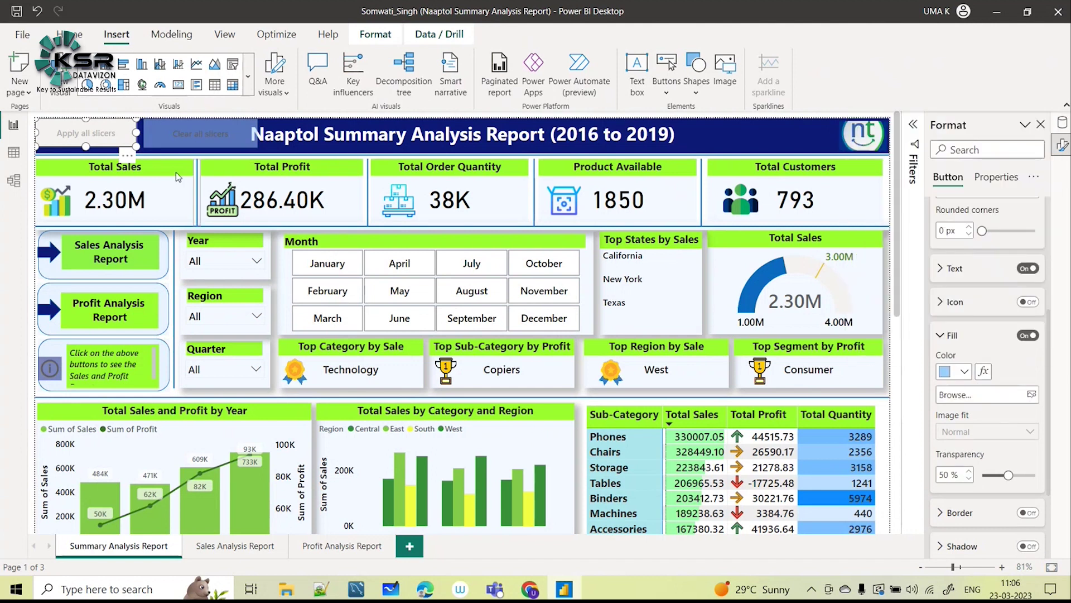
# - Change the Apply all slicers button's fill color to the brighter theme blue
pyautogui.scroll(3, 999, 418)
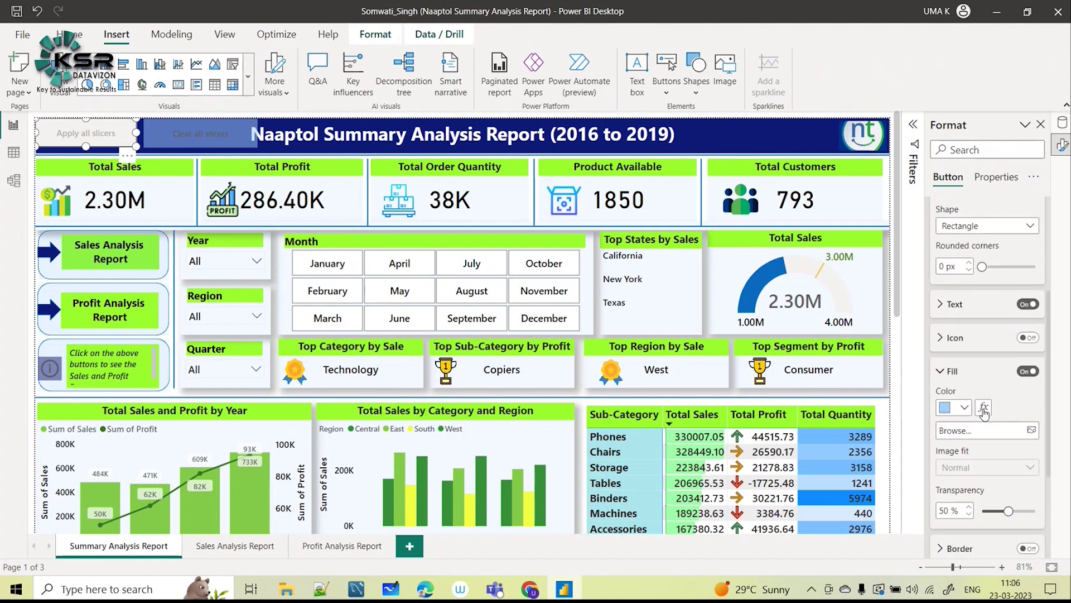
pyautogui.scroll(3, 1004, 422)
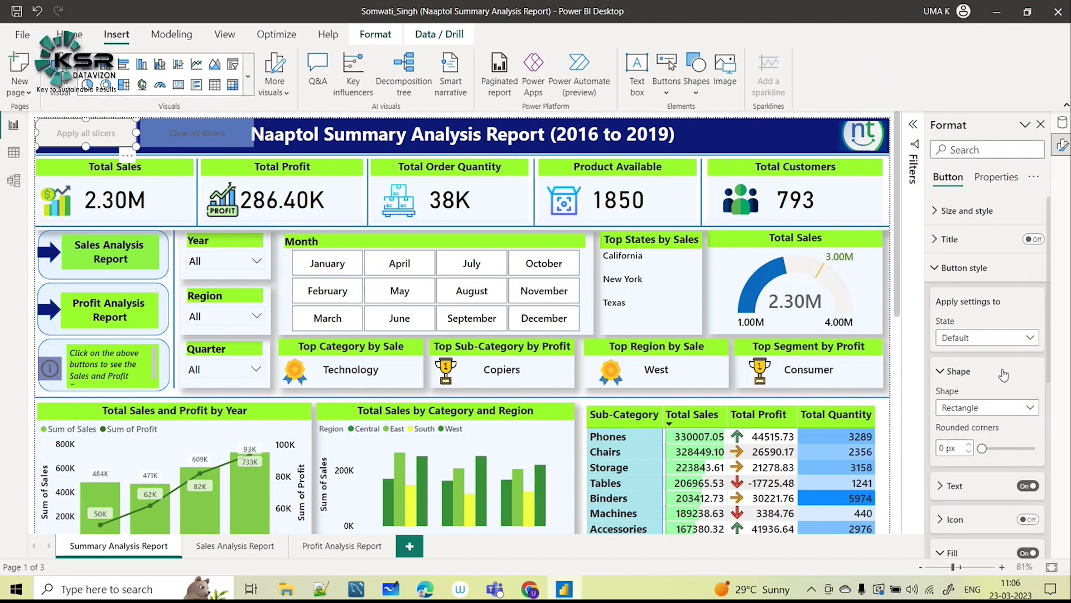
pyautogui.scroll(-4, 1004, 375)
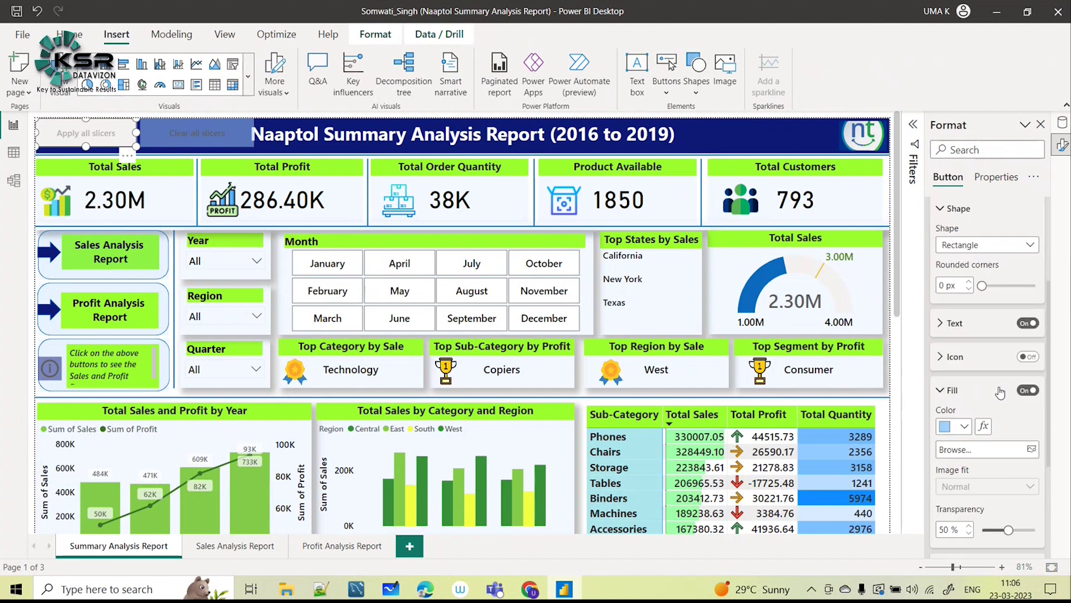
pyautogui.click(966, 427)
pyautogui.click(908, 205)
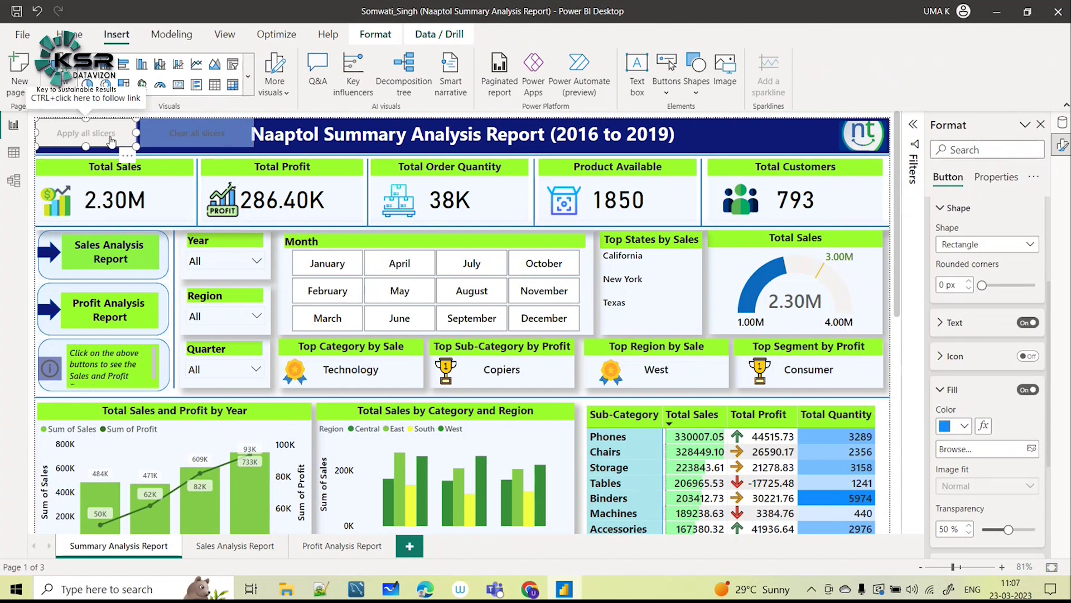
# - Reduce the Apply all slicers button's width a little more and shift the Clear all slicers button toward it, clear of the report title
pyautogui.moveTo(136, 145); pyautogui.dragTo(122, 145)
pyautogui.moveTo(198, 147); pyautogui.dragTo(186, 148)
# - Select 2016 in the Year slicer and collapse its list
pyautogui.click(226, 261)
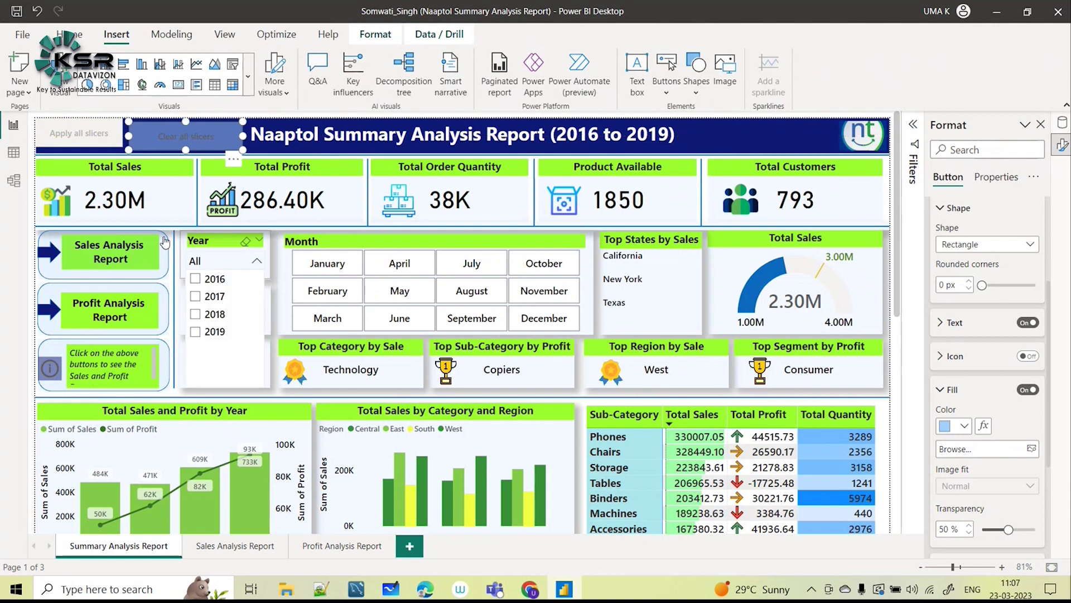
pyautogui.click(196, 279)
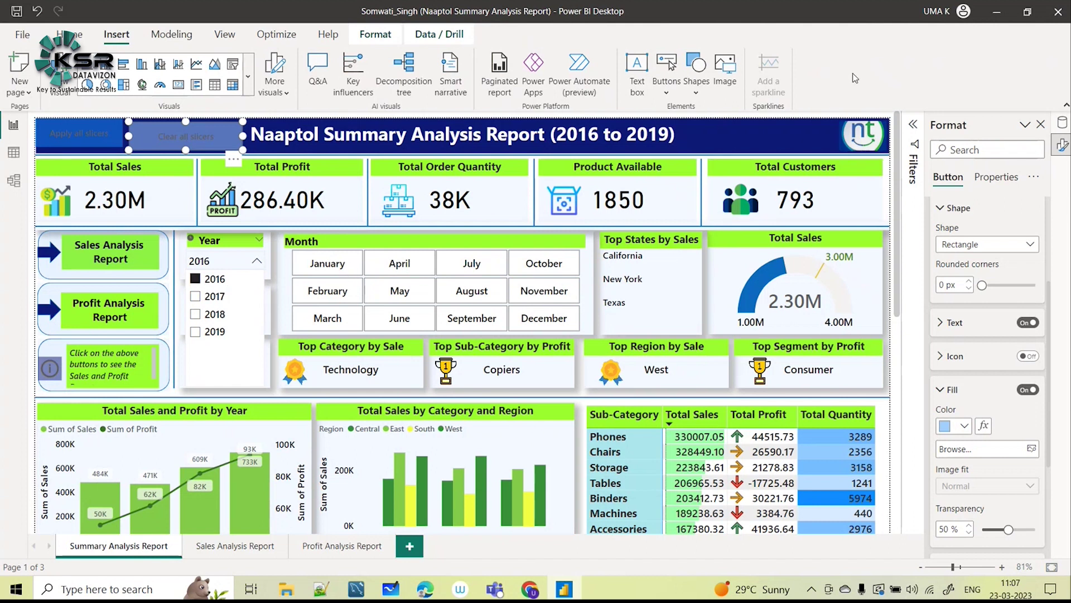
pyautogui.click(210, 263)
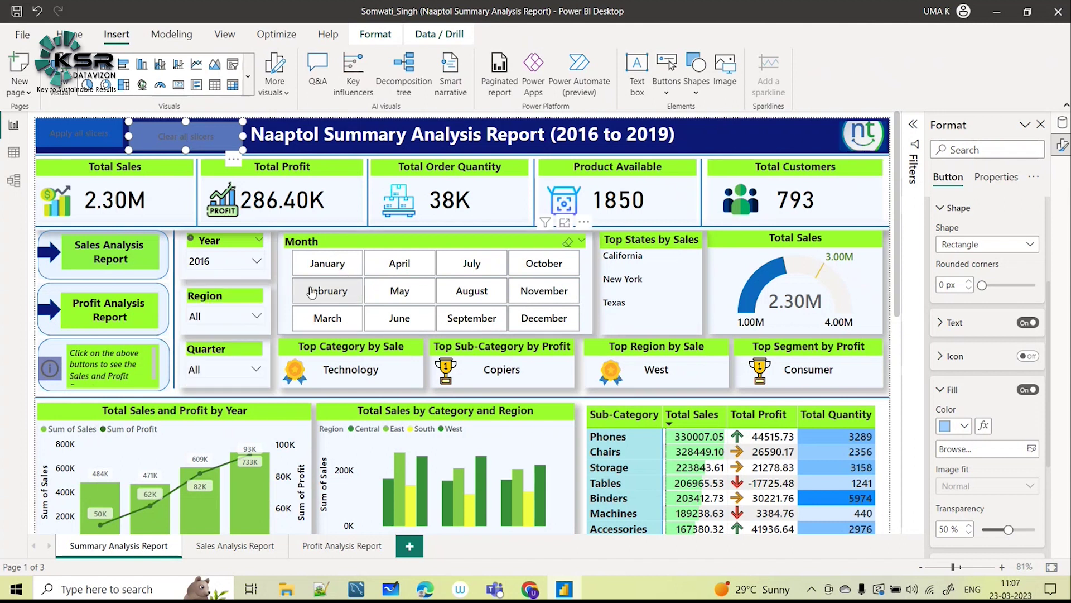
# - Select Central in the Region slicer and apply the pending selections with the Apply all slicers button
pyautogui.click(234, 321)
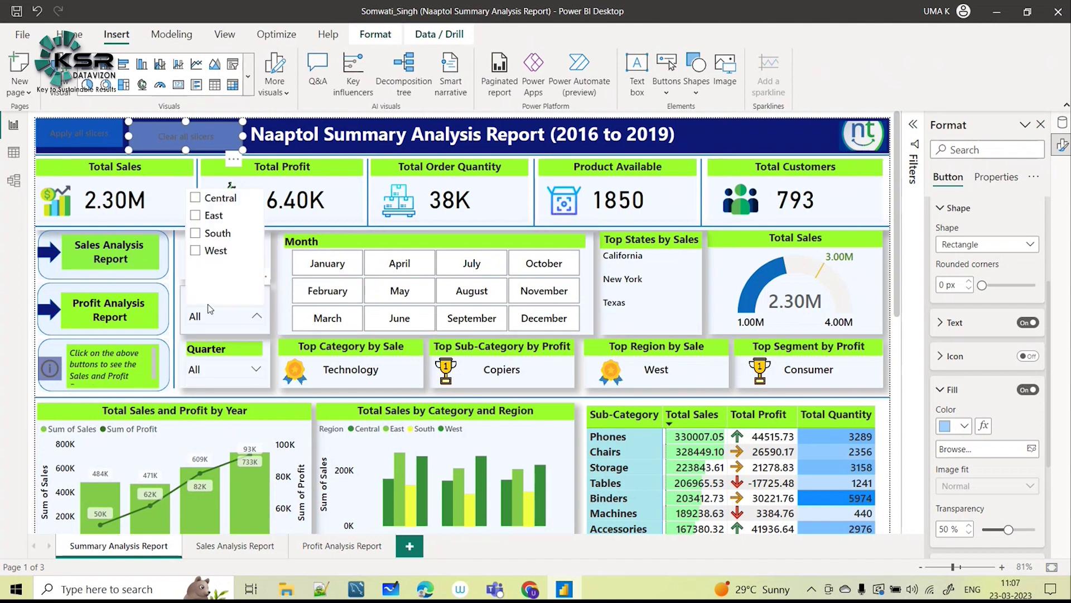
pyautogui.click(196, 199)
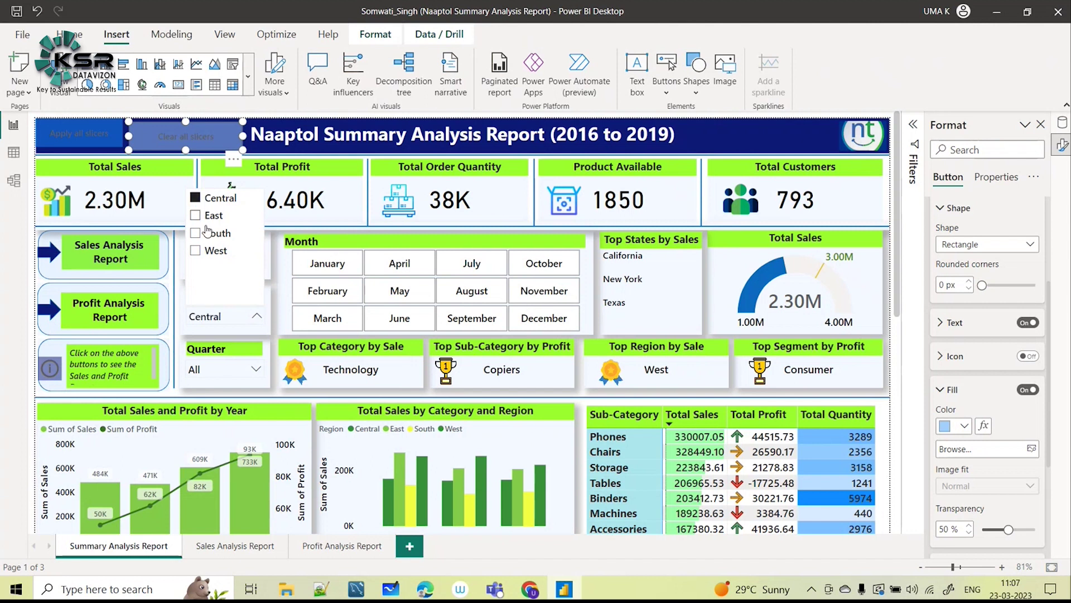
pyautogui.click(248, 379)
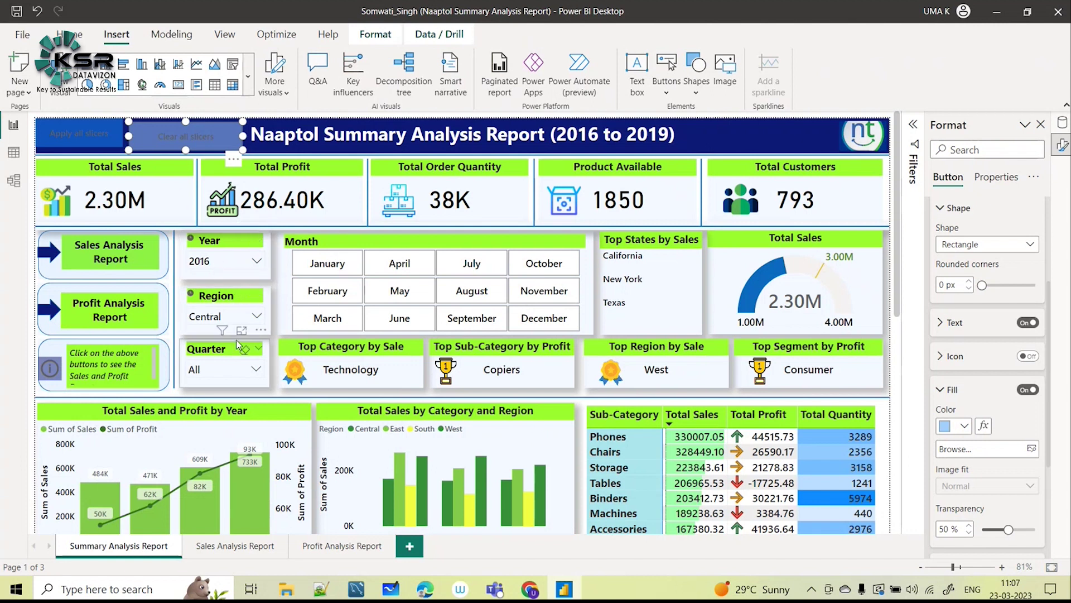
pyautogui.keyDown('ctrl'); pyautogui.click(66, 136); pyautogui.keyUp('ctrl')
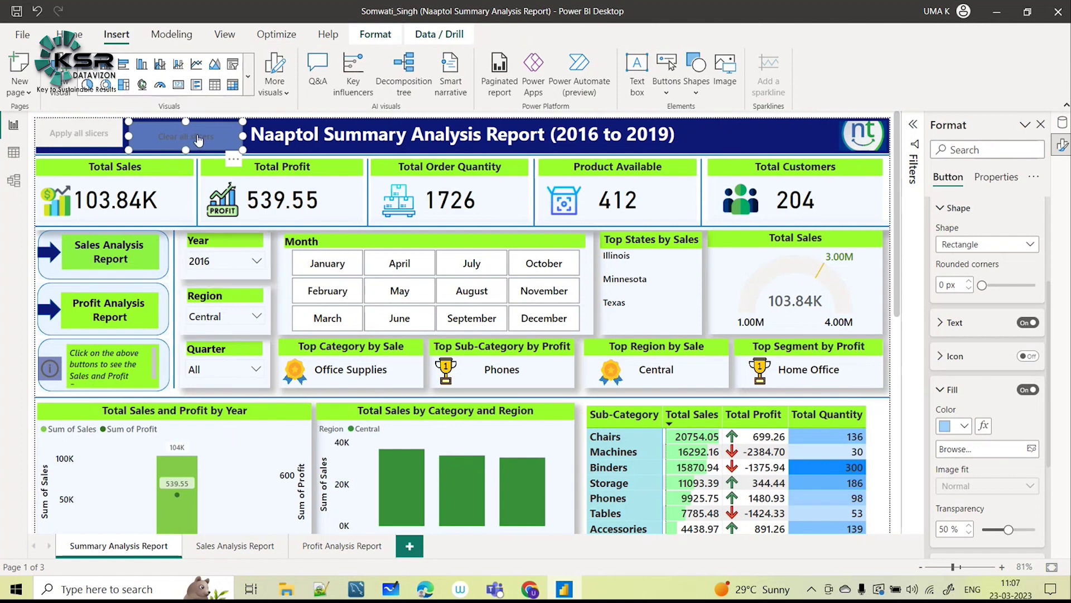
# - Clear every slicer with the Clear all slicers button, then check the Year slicer's list and collapse it
pyautogui.keyDown('ctrl'); pyautogui.click(198, 140); pyautogui.keyUp('ctrl')
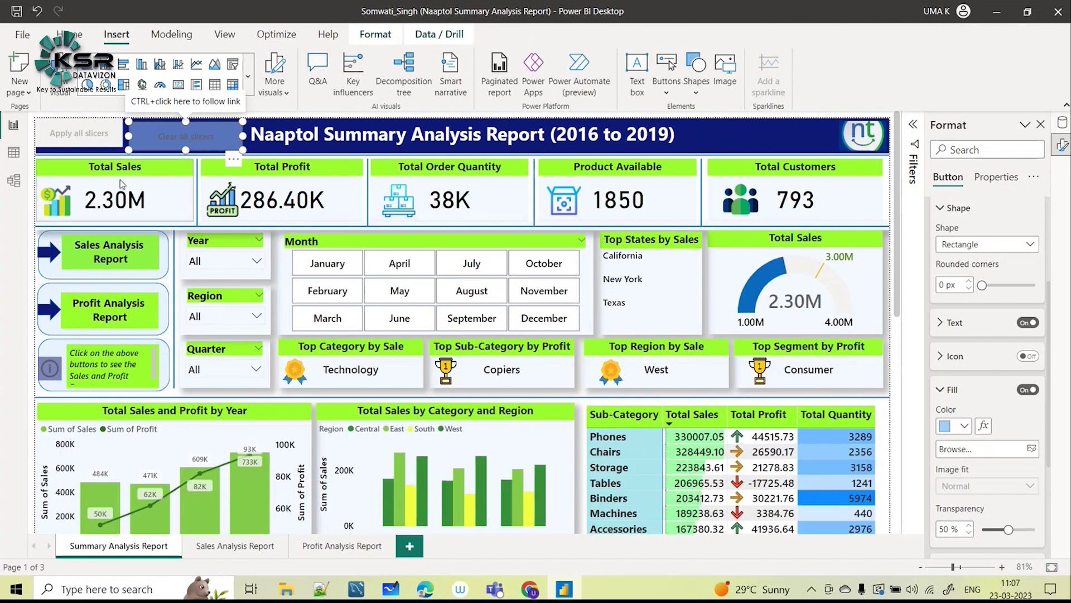
pyautogui.click(76, 137)
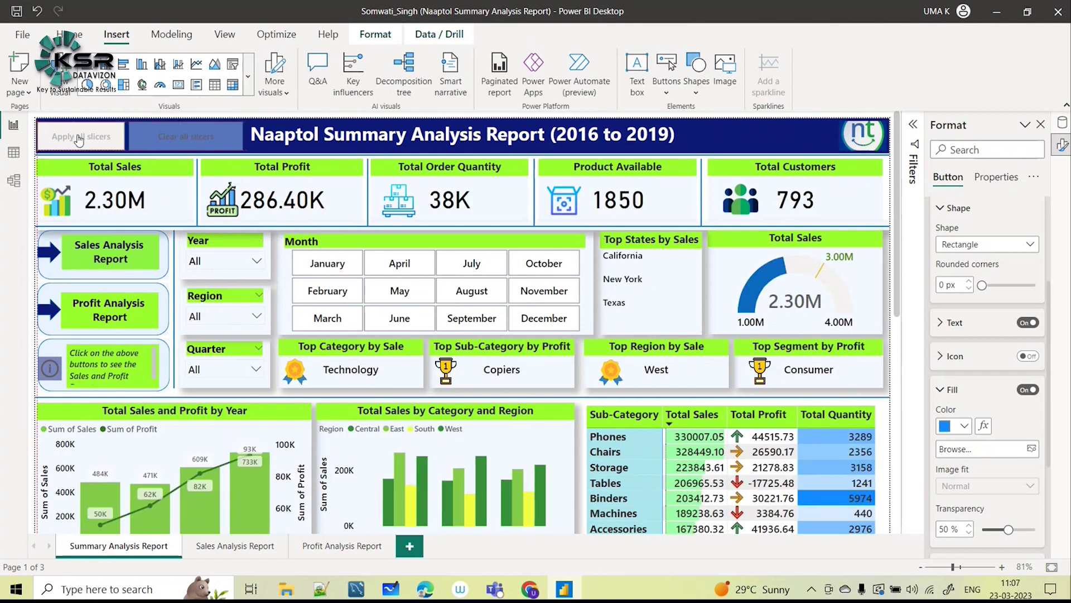
pyautogui.click(244, 270)
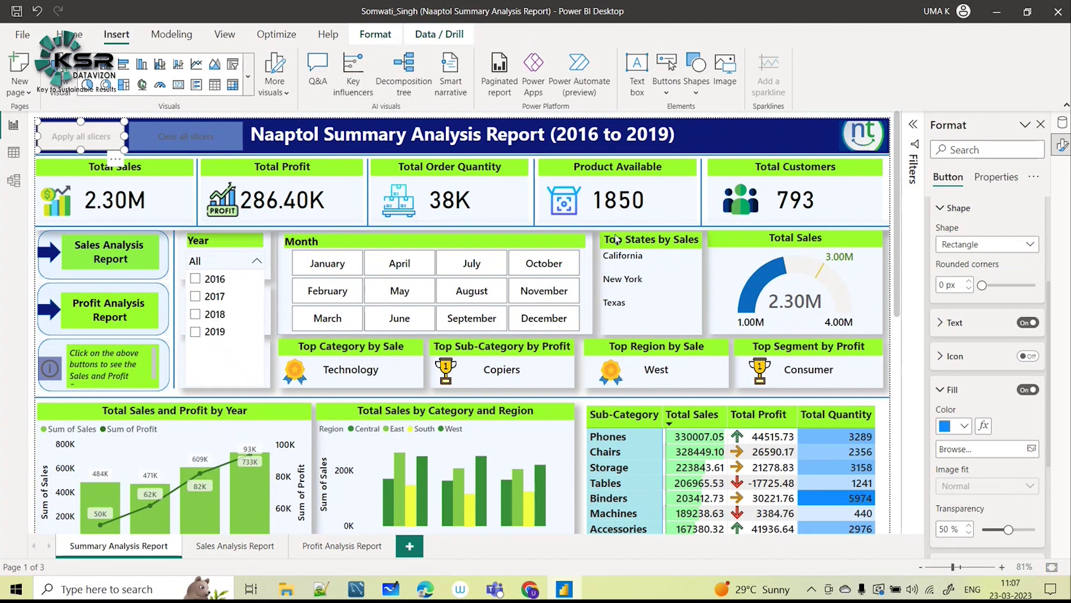
pyautogui.click(257, 260)
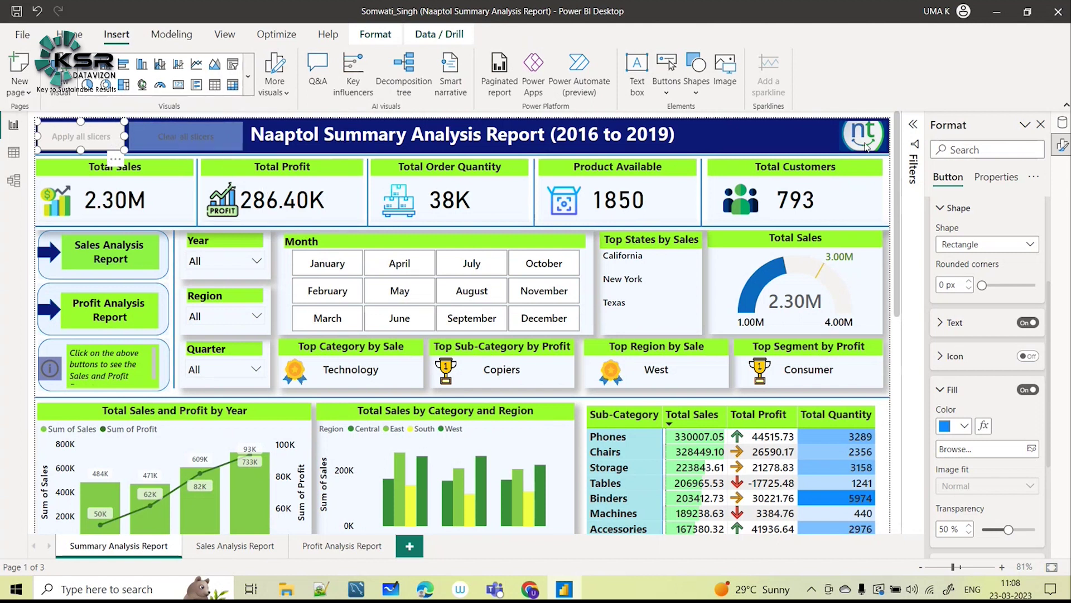
# - Browse the full gallery of visual types that can be inserted into the report
pyautogui.click(75, 35)
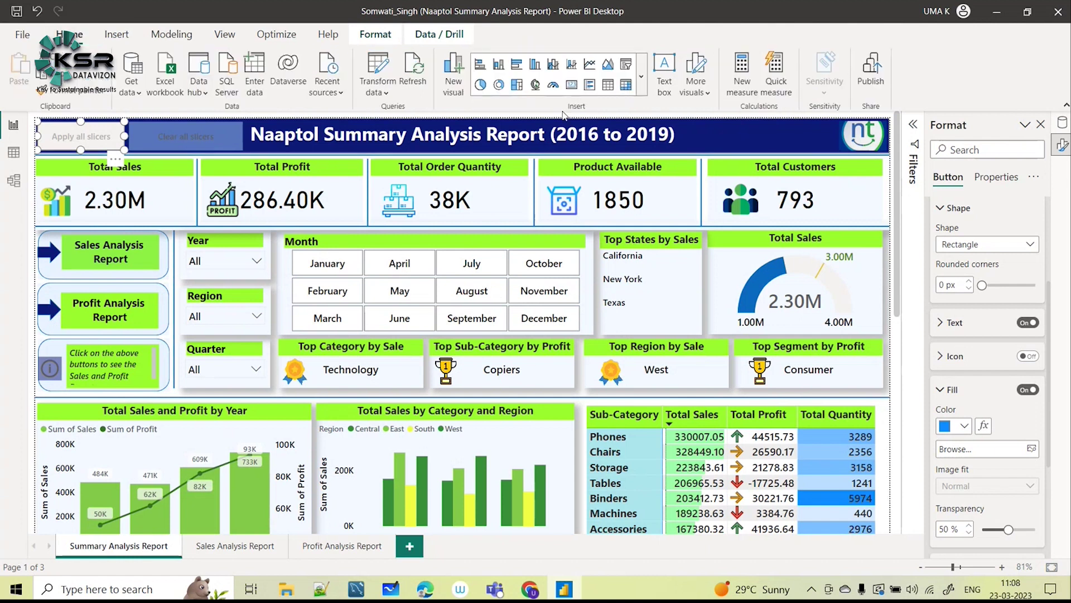
pyautogui.click(642, 76)
pyautogui.scroll(-5, 555, 262)
pyautogui.scroll(5, 575, 279)
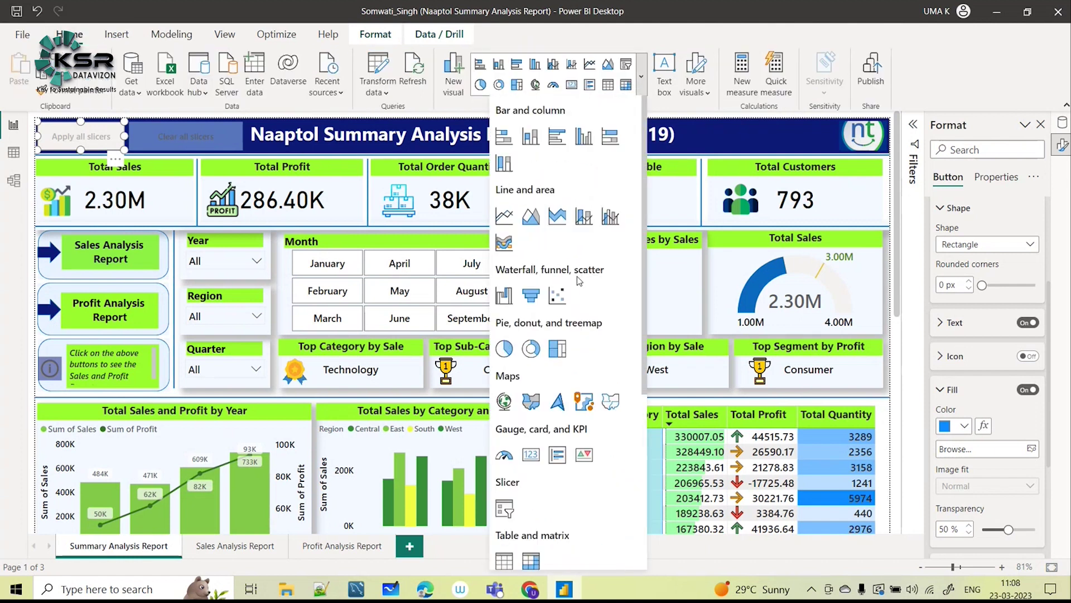
# - Examine the on-object build and element options of the Total Sales by Category and Region chart, including its visual types and X-axis fields
pyautogui.click(409, 414)
pyautogui.scroll(-3, 500, 431)
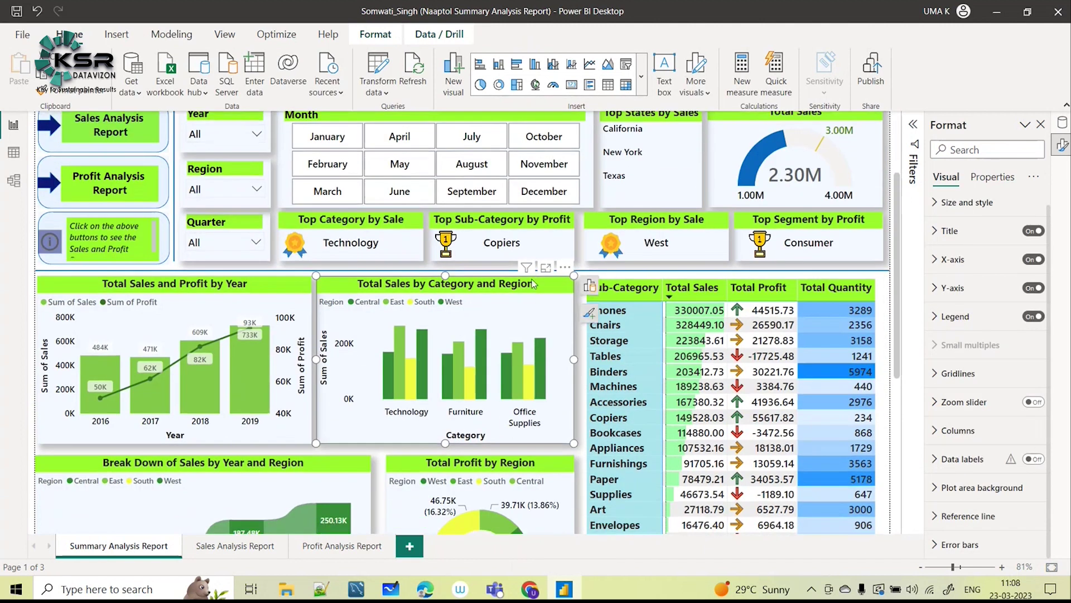
pyautogui.click(591, 288)
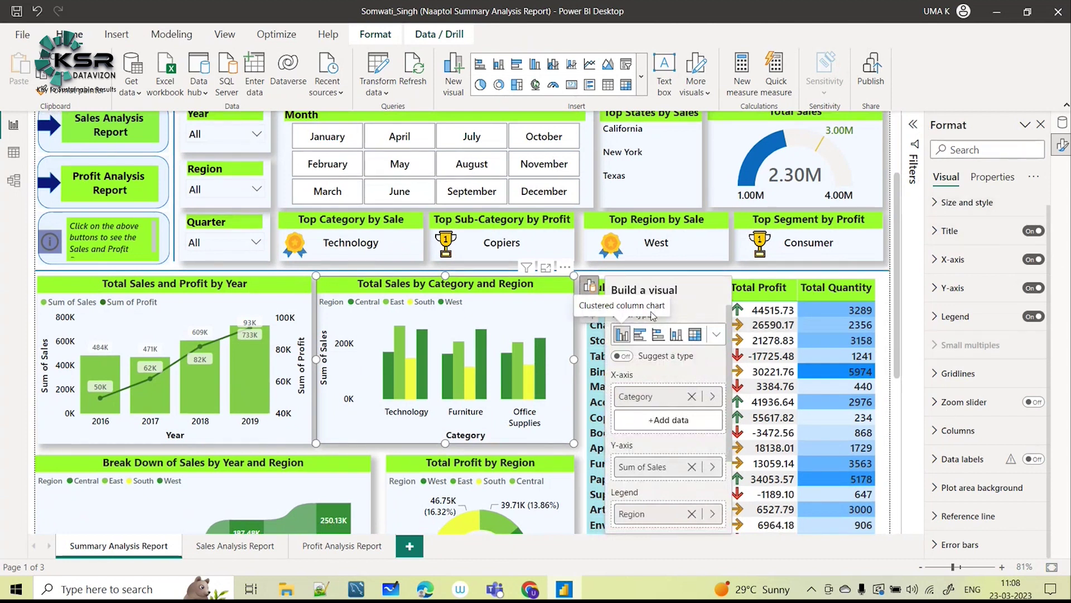
pyautogui.click(718, 335)
pyautogui.scroll(-5, 669, 402)
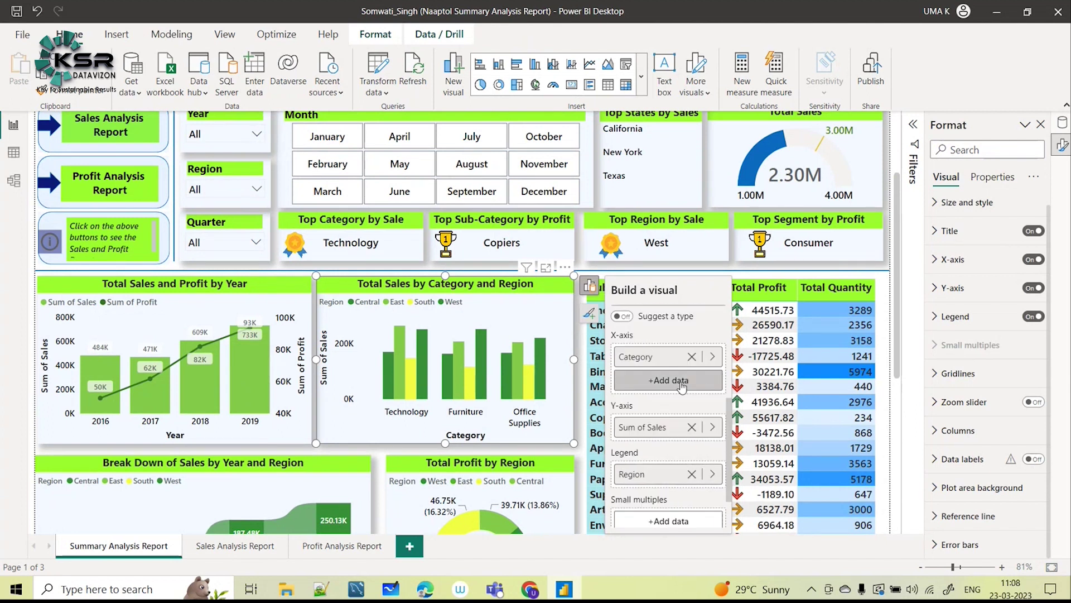
pyautogui.click(679, 381)
pyautogui.scroll(-2, 790, 316)
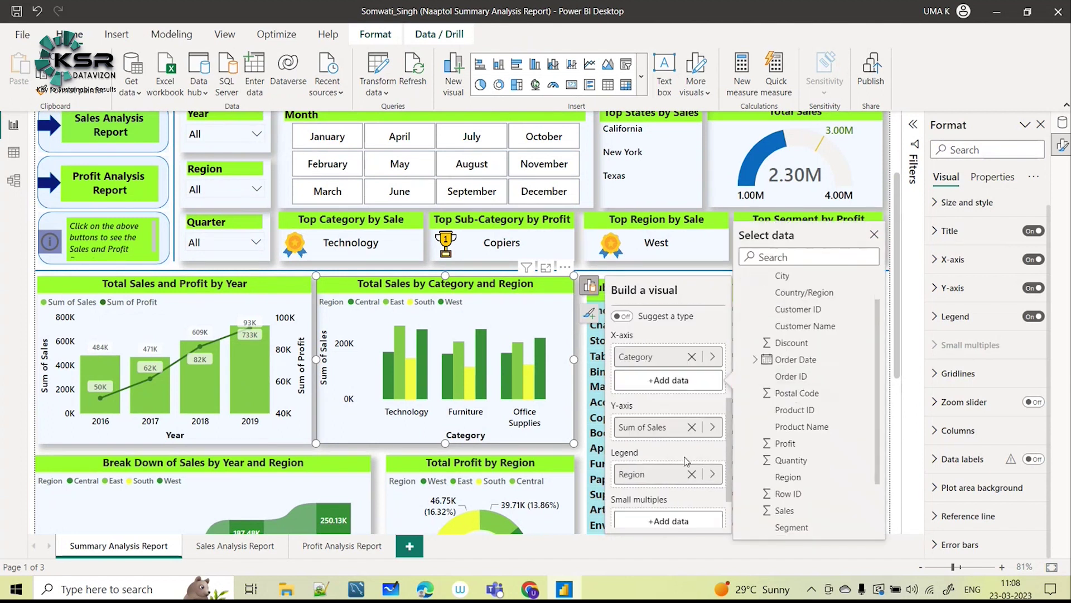
pyautogui.click(590, 315)
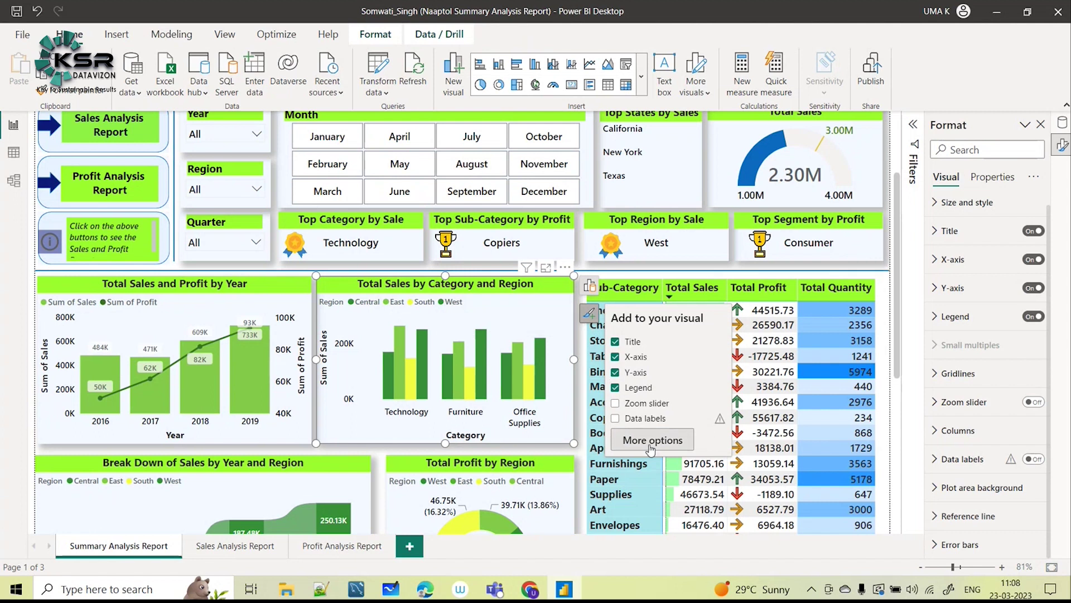
pyautogui.scroll(3, 738, 200)
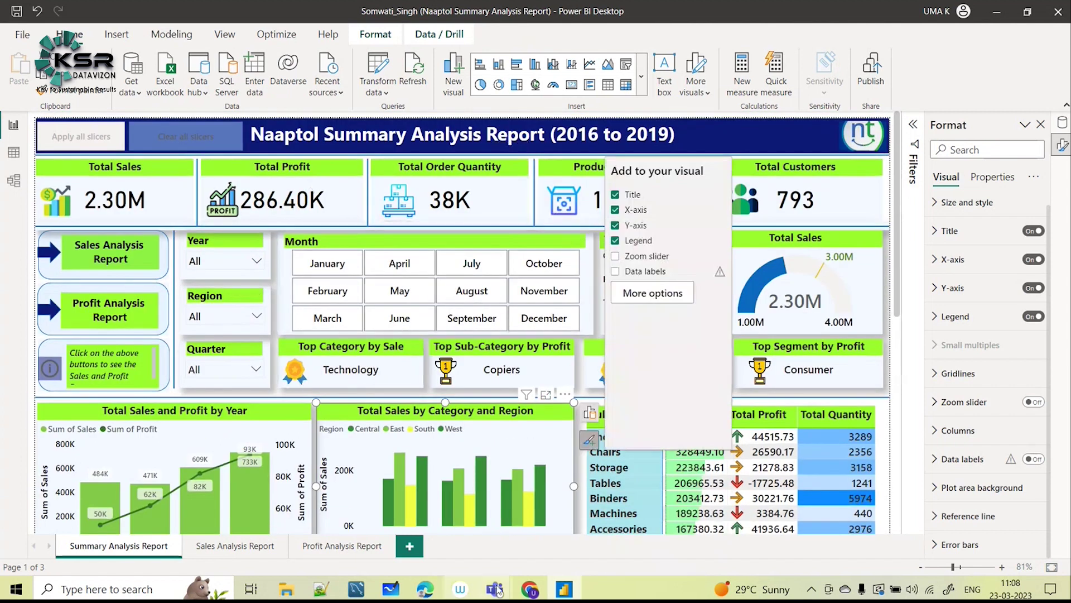
# - Switch to the browser and review the On-object interaction section of the Power BI March 2023 feature summary
pyautogui.click(529, 589)
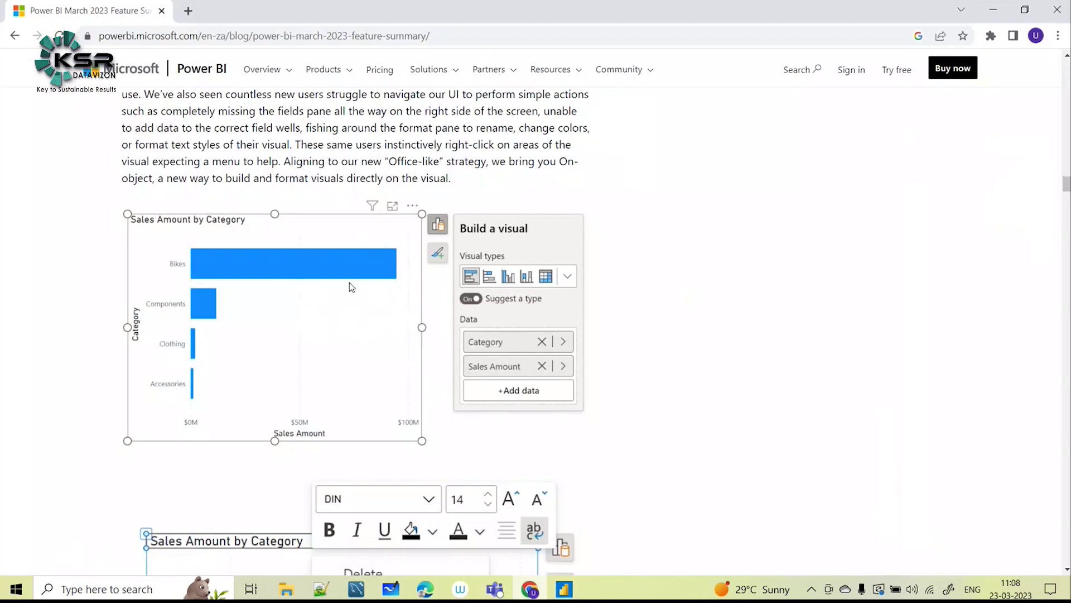
pyautogui.scroll(-5, 351, 287)
pyautogui.scroll(10, 313, 338)
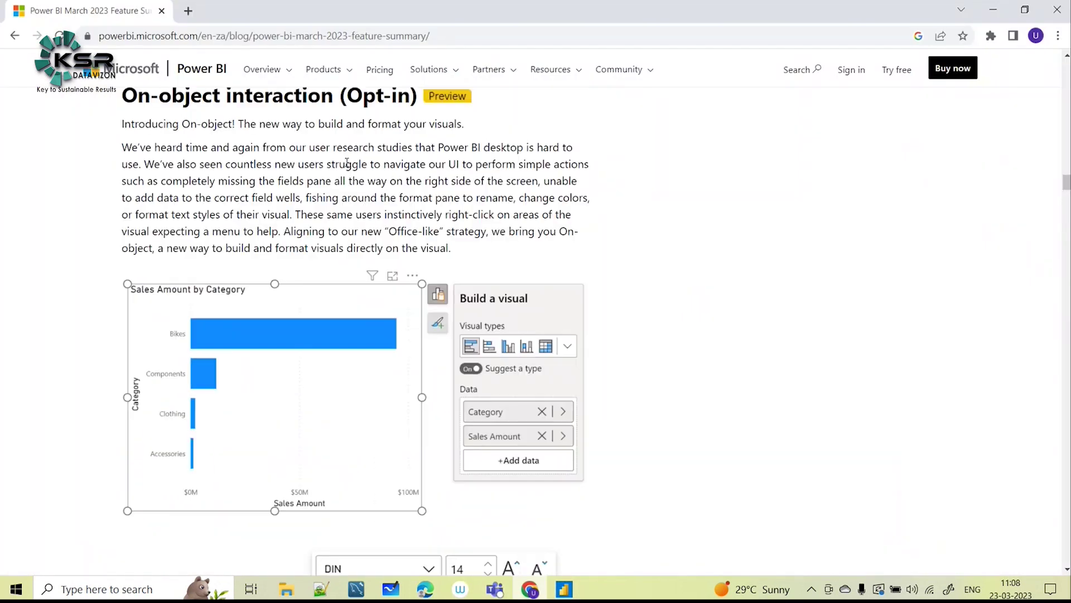
pyautogui.scroll(-4, 433, 354)
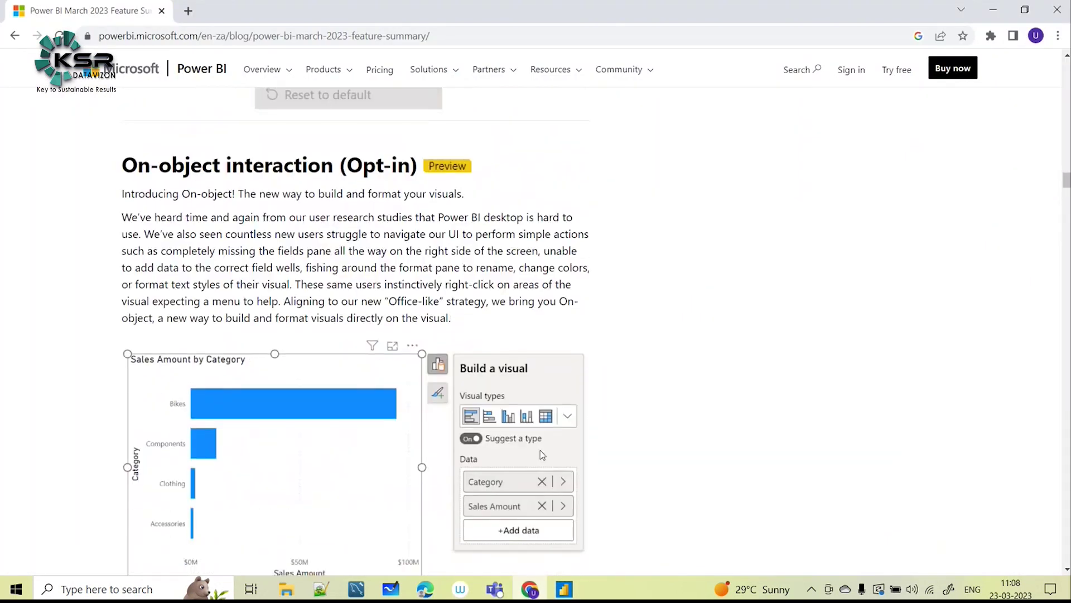
# - Switch back to Power BI Desktop and turn on the subtitle of the Total Sales by Category and Region chart
pyautogui.click(563, 583)
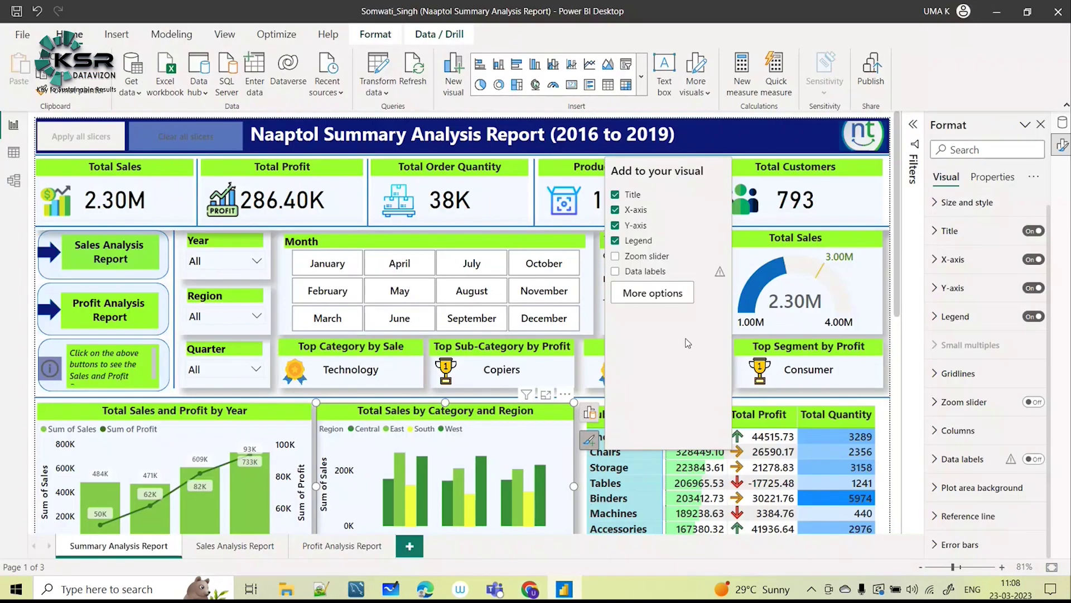
pyautogui.click(938, 231)
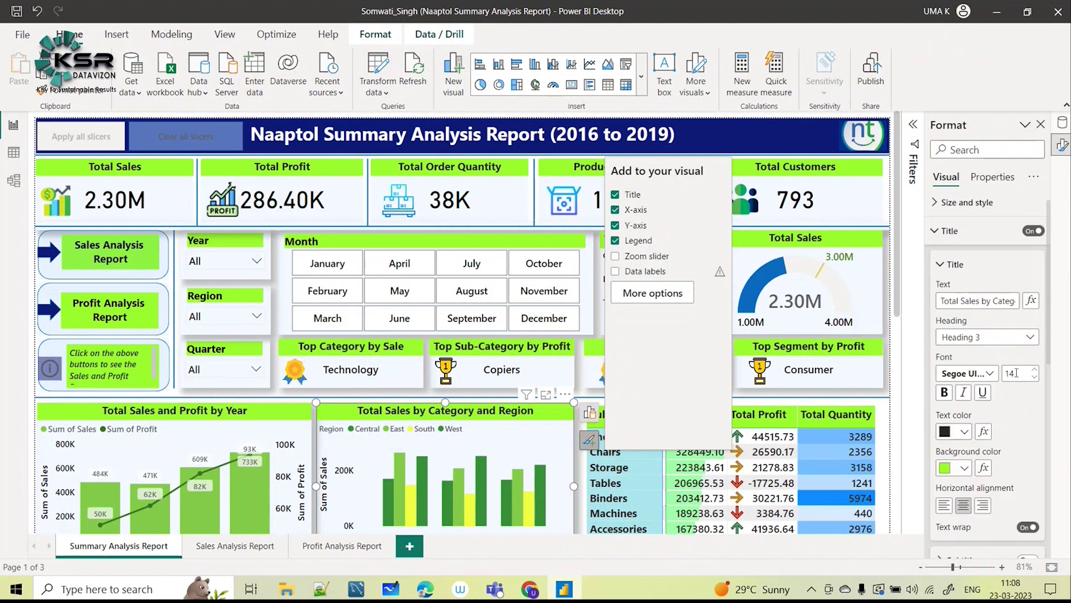
pyautogui.scroll(-1, 1004, 262)
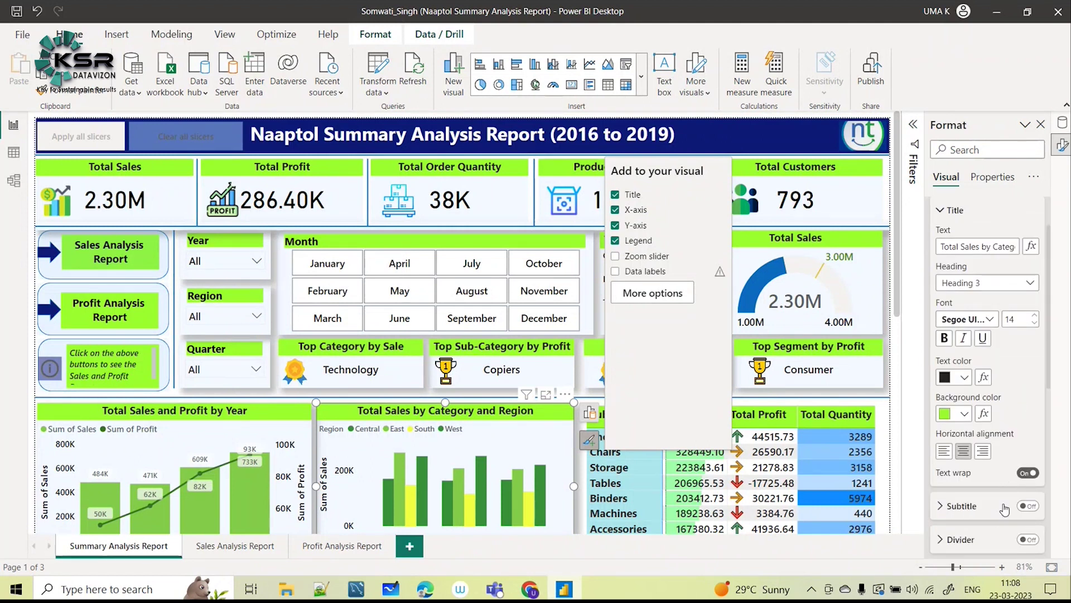
pyautogui.scroll(-3, 1008, 455)
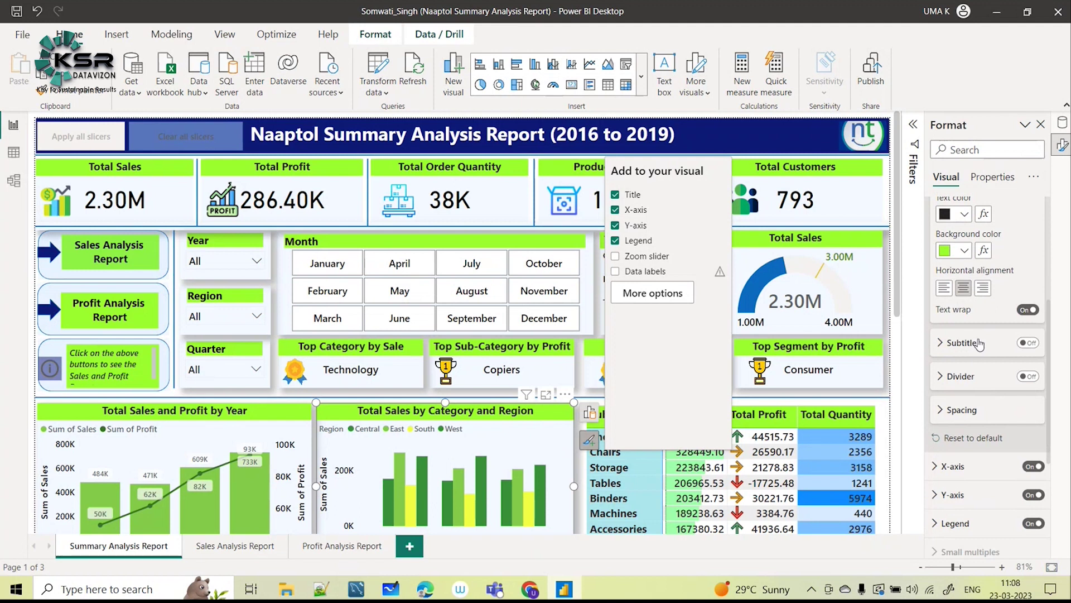
pyautogui.click(1025, 342)
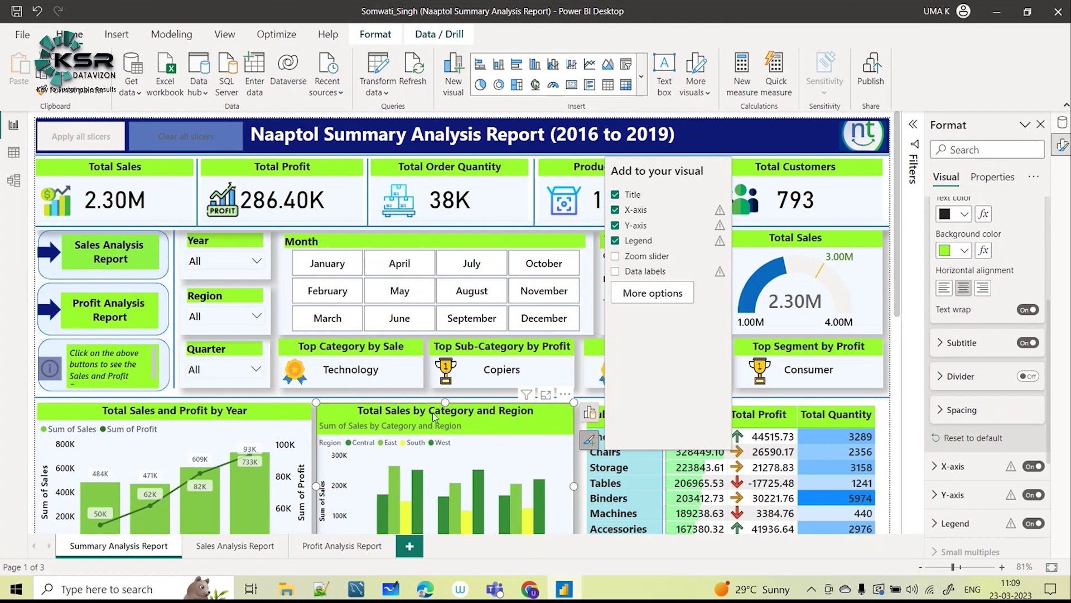
# - Center the subtitle of the Total Sales by Category and Region chart horizontally
pyautogui.scroll(3, 959, 251)
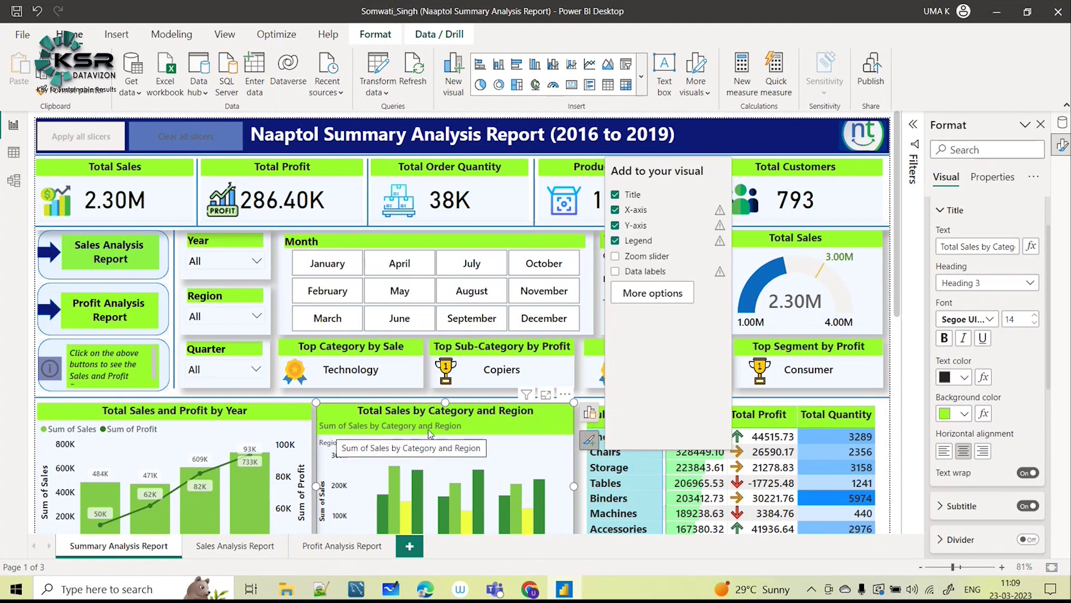
pyautogui.scroll(1, 984, 296)
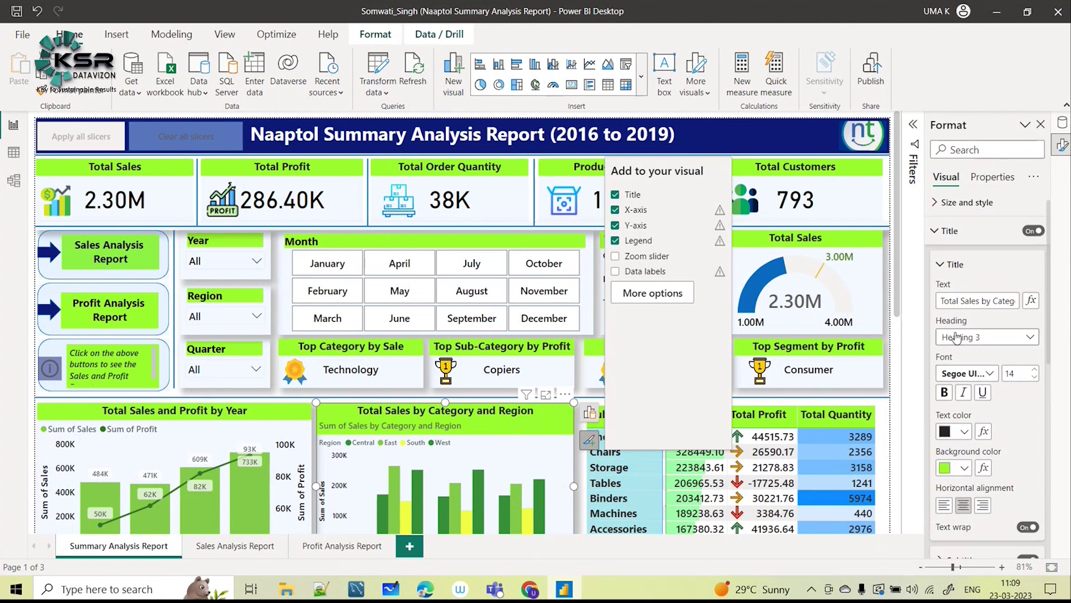
pyautogui.scroll(-3, 987, 435)
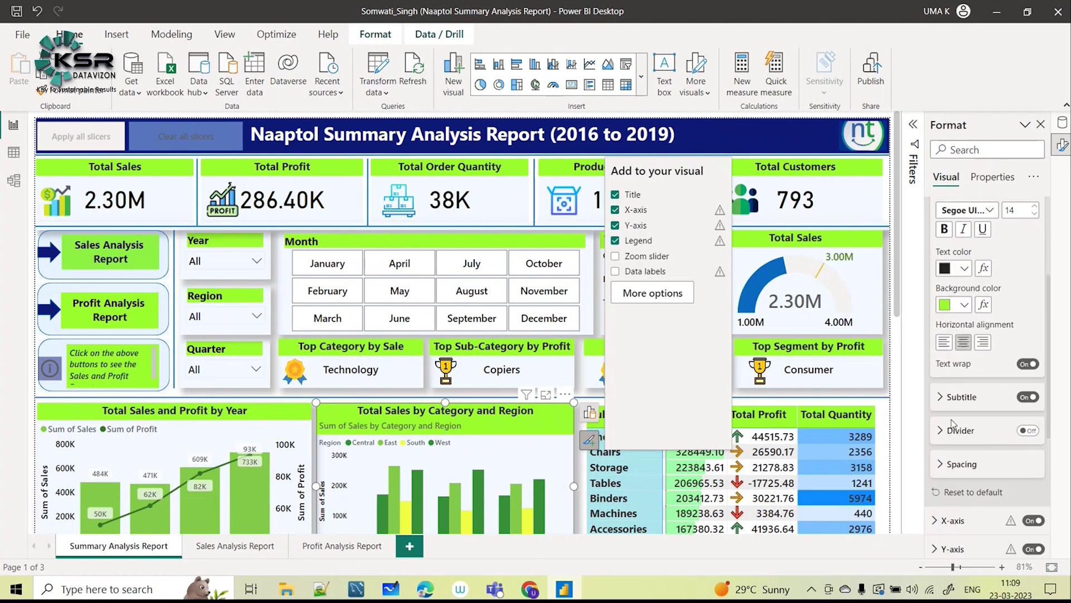
pyautogui.click(941, 397)
pyautogui.scroll(-2, 991, 378)
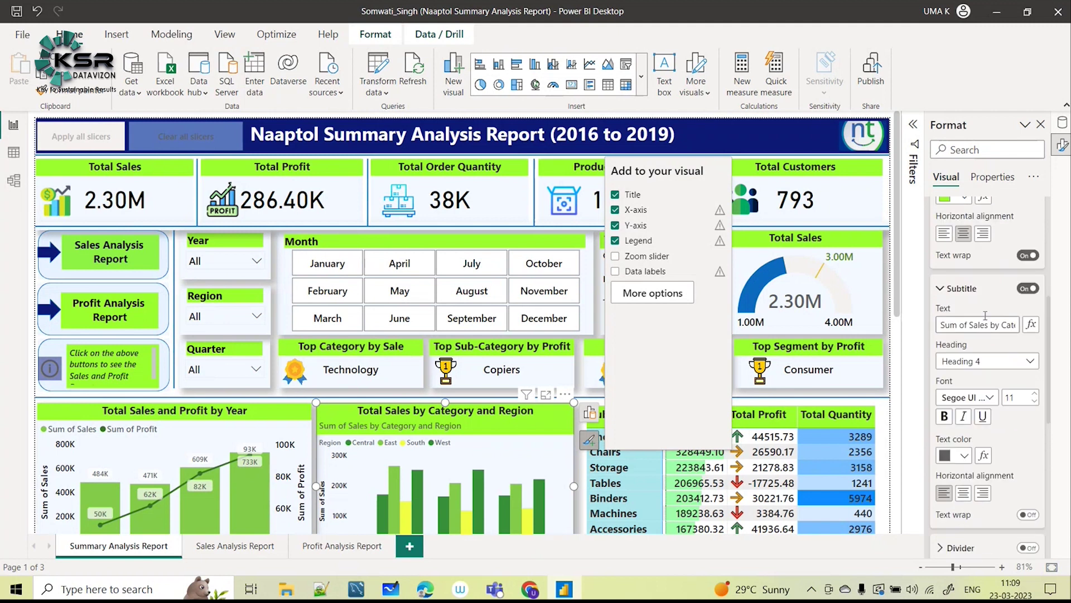
pyautogui.click(963, 493)
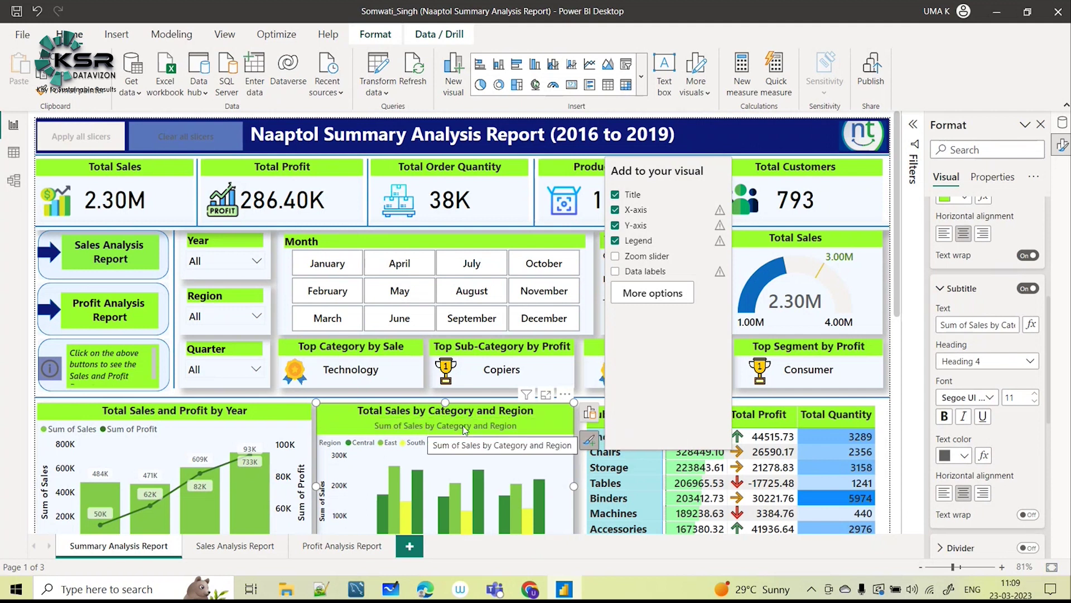
pyautogui.scroll(8, 988, 335)
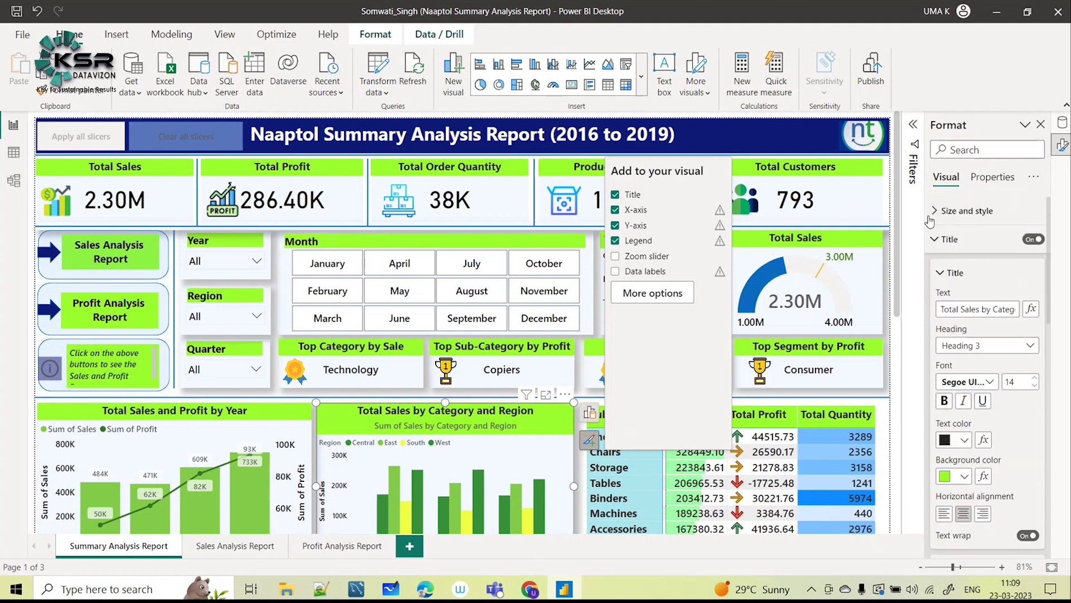
pyautogui.click(22, 37)
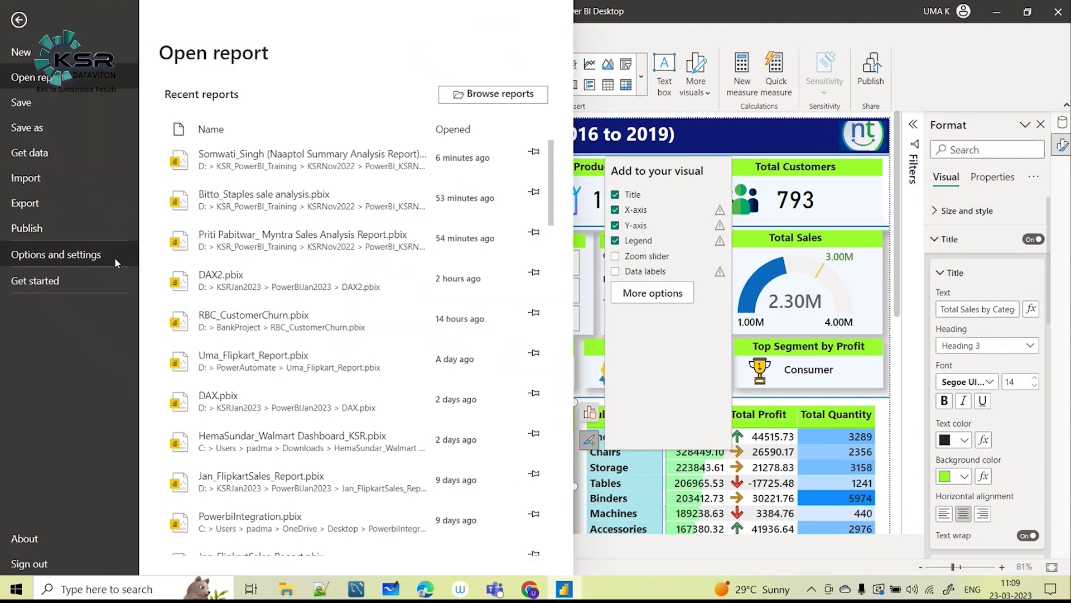
pyautogui.click(965, 54)
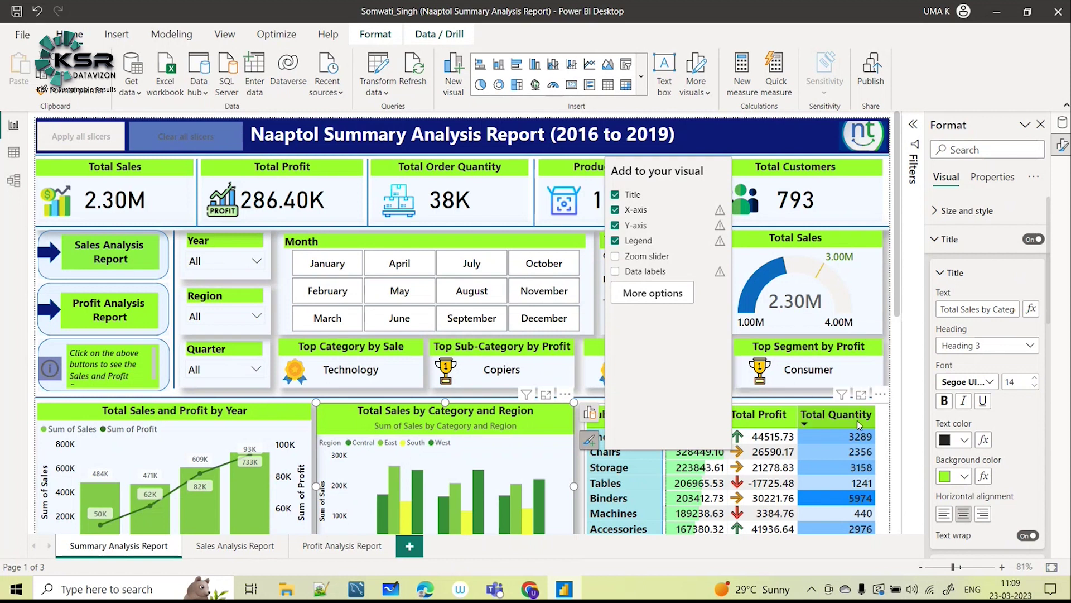
pyautogui.scroll(-2, 1000, 357)
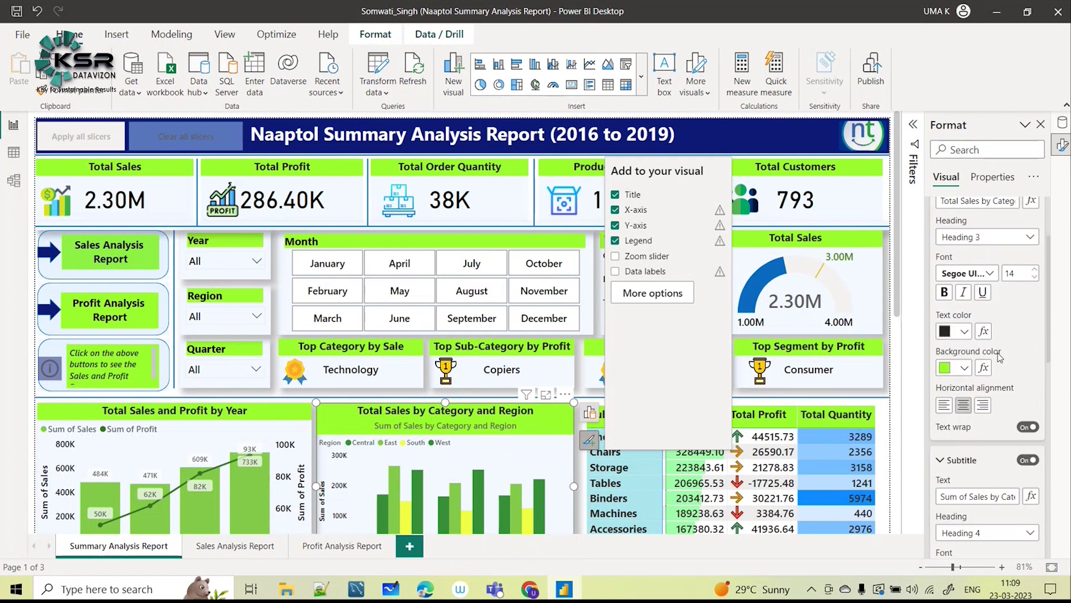
pyautogui.scroll(1, 1000, 357)
pyautogui.scroll(1, 1051, 237)
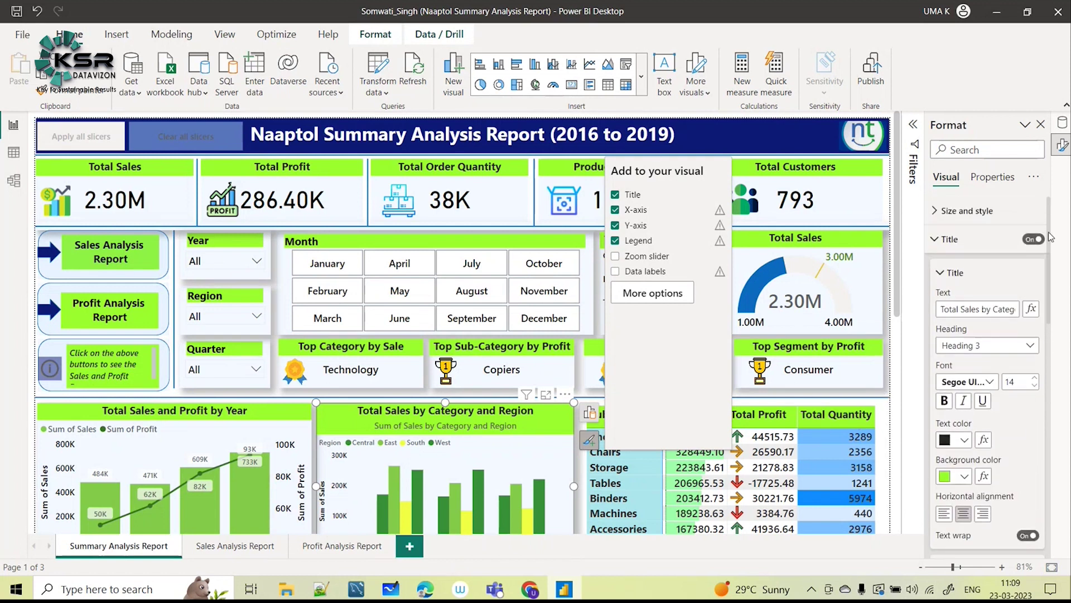
# - Switch to the browser and review the rest of the On-object interaction section and the Subtitle part of Visual container improvements
pyautogui.click(531, 590)
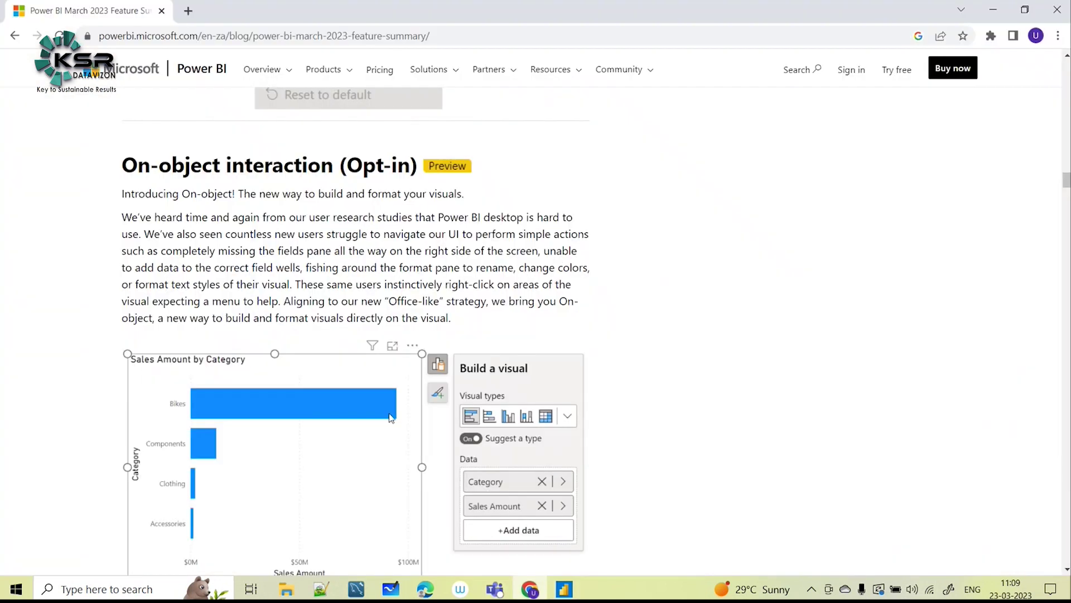
pyautogui.scroll(-2, 316, 276)
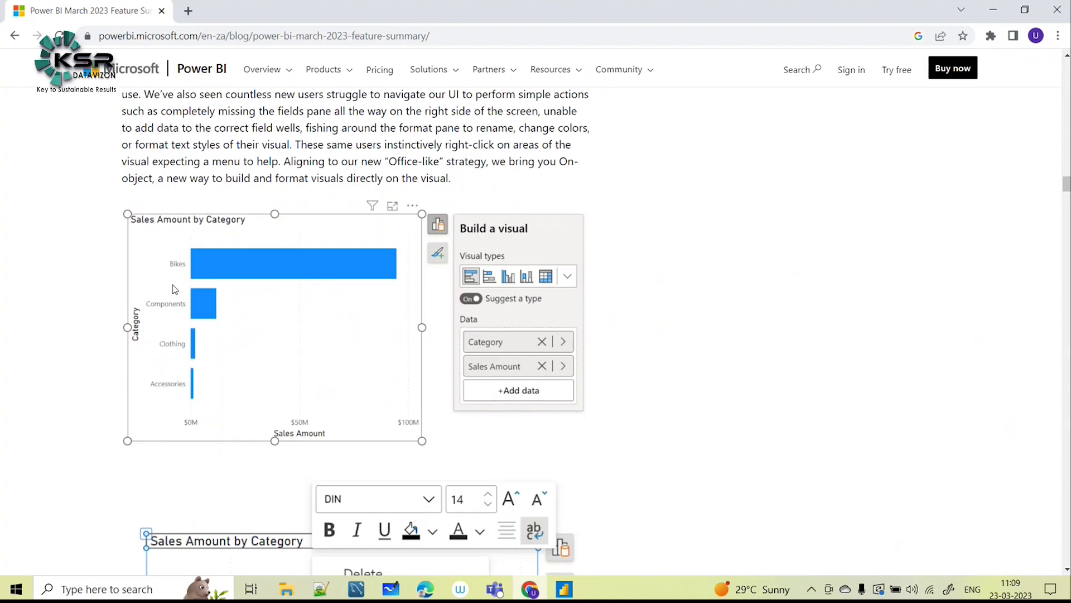
pyautogui.scroll(-2, 259, 165)
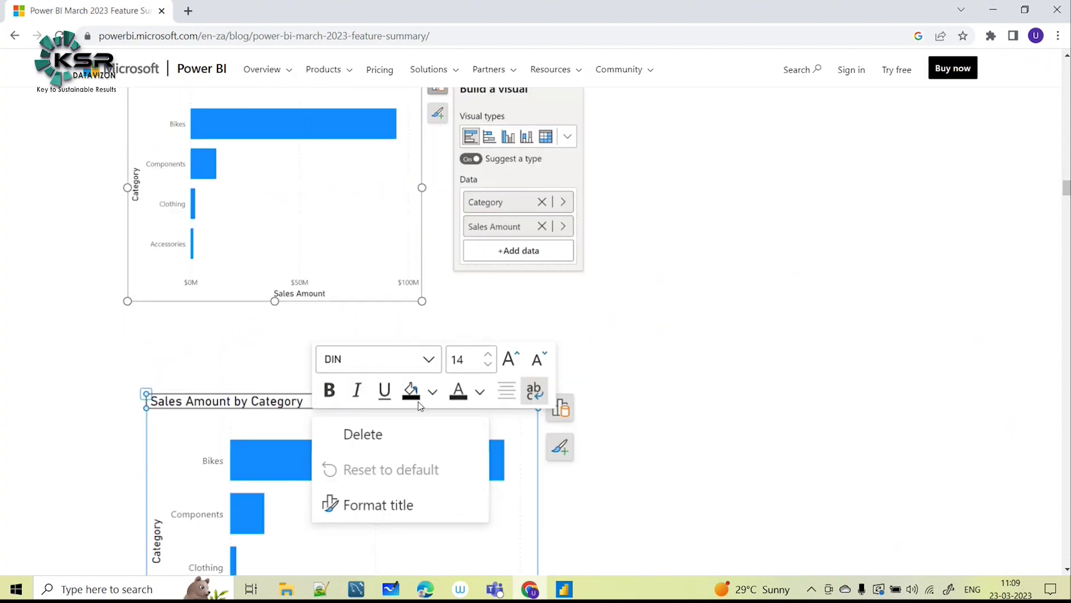
pyautogui.scroll(-8, 419, 405)
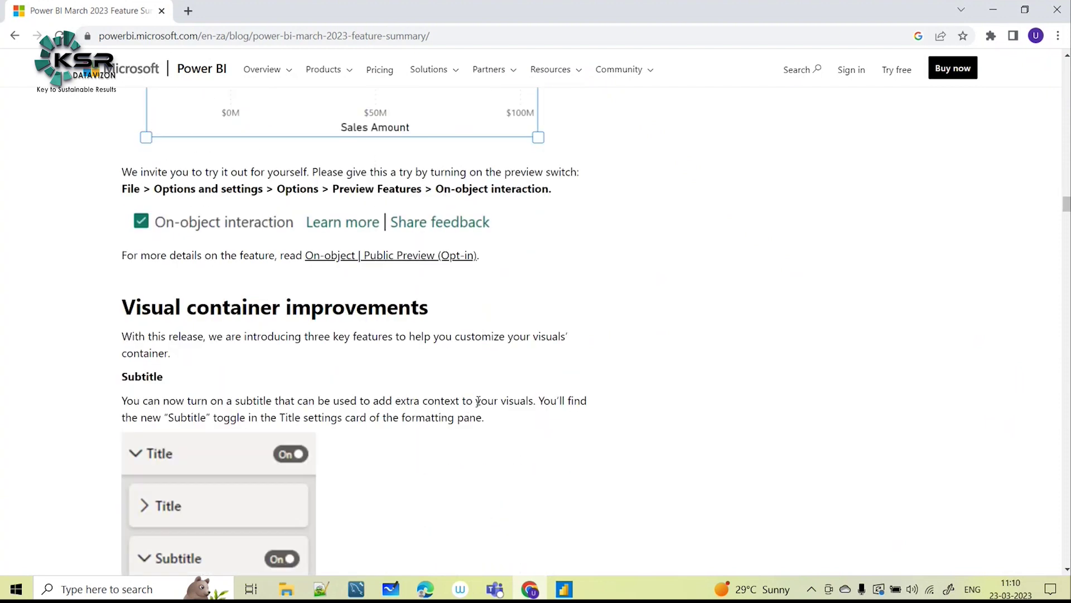
pyautogui.scroll(-1, 159, 318)
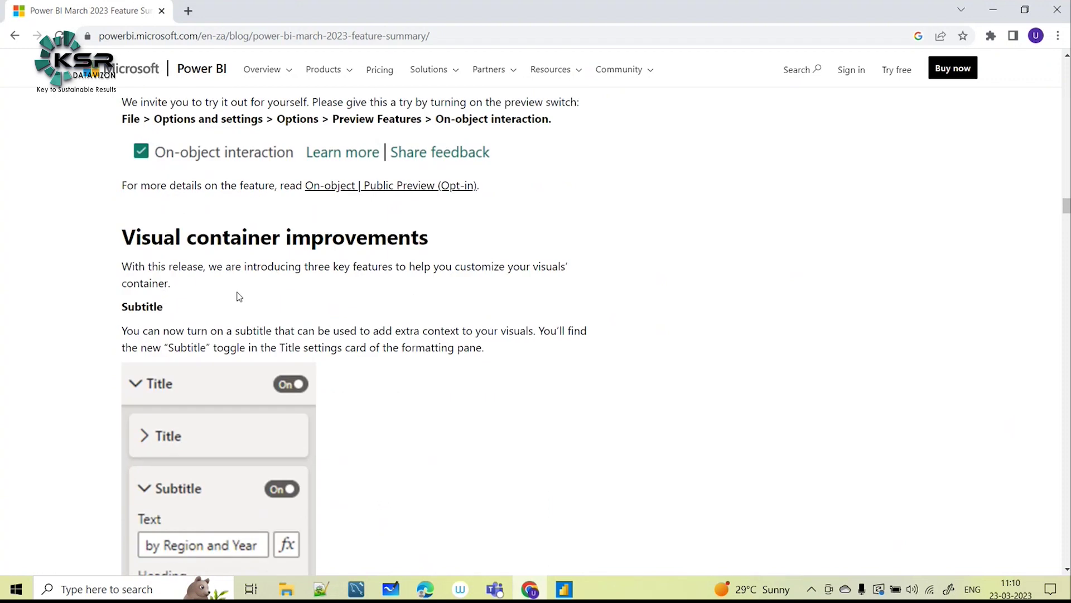
pyautogui.scroll(-1, 238, 341)
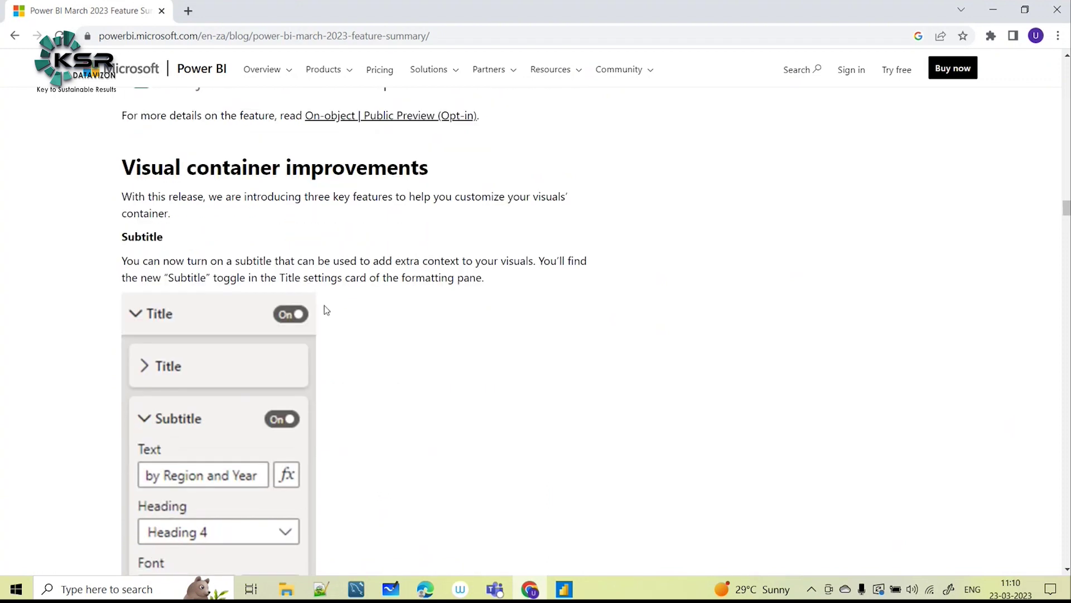
# - Review the Divider, Spacing and Padding parts of the Visual container improvements section, including the sample chart with subtitle and divider
pyautogui.scroll(-10, 306, 426)
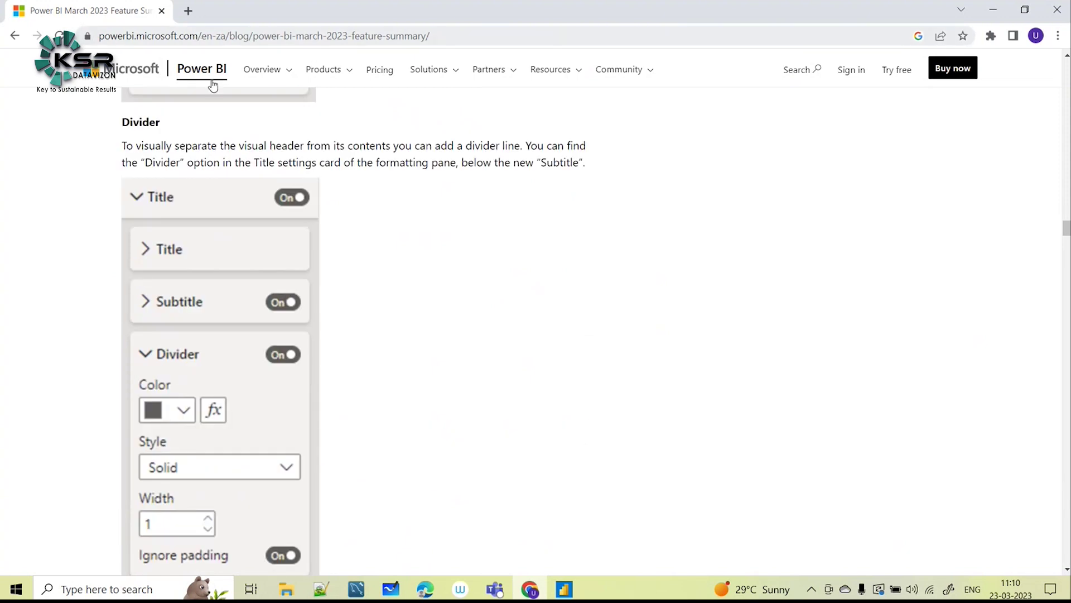
pyautogui.scroll(-3, 240, 413)
pyautogui.scroll(-6, 268, 435)
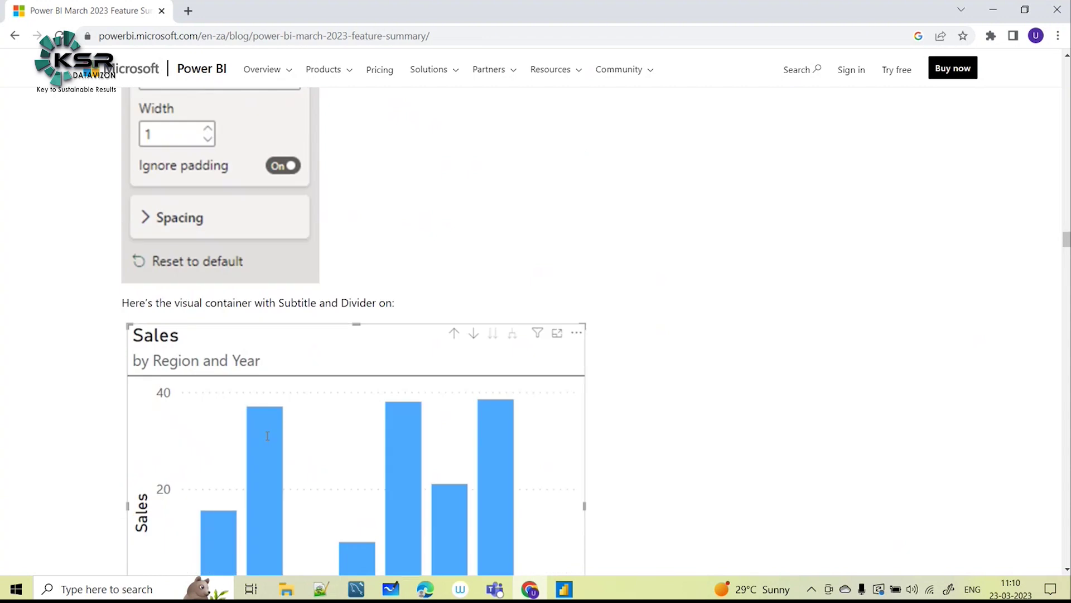
pyautogui.scroll(2, 167, 316)
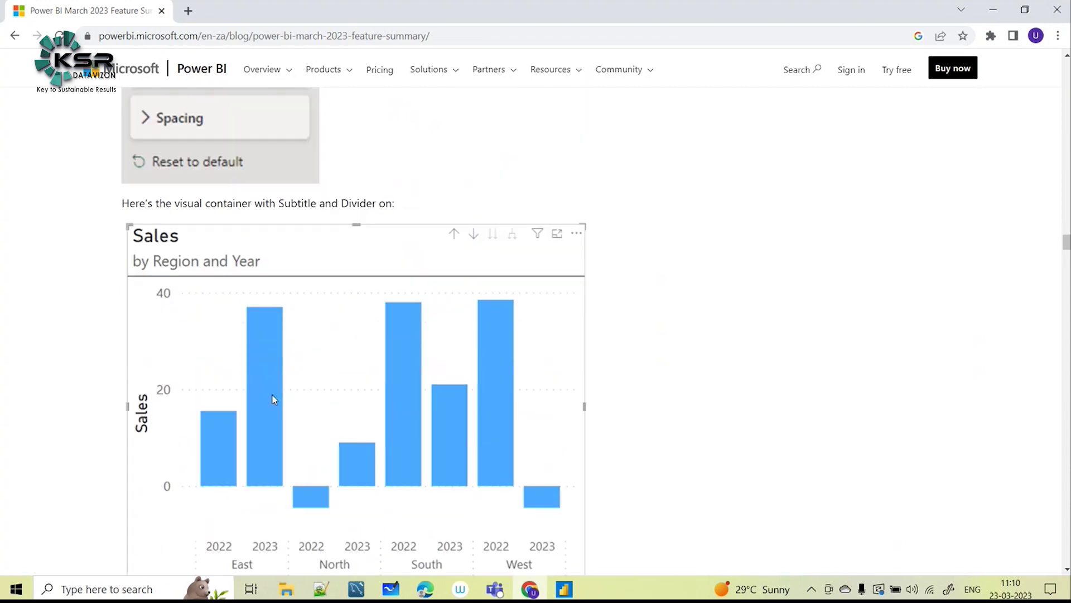
pyautogui.scroll(-3, 275, 286)
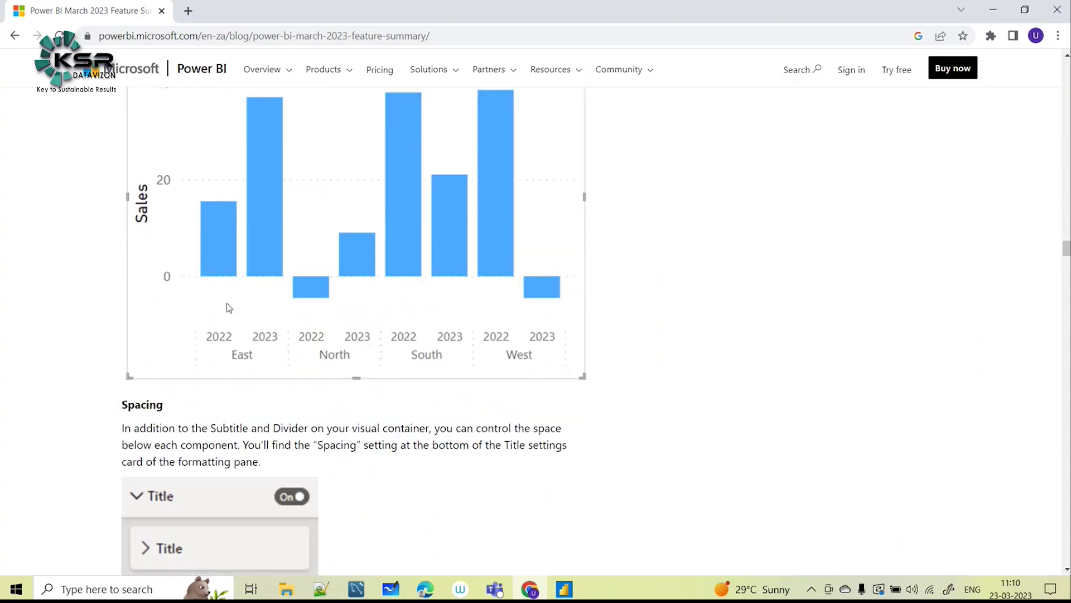
pyautogui.scroll(-3, 229, 307)
pyautogui.scroll(-6, 327, 356)
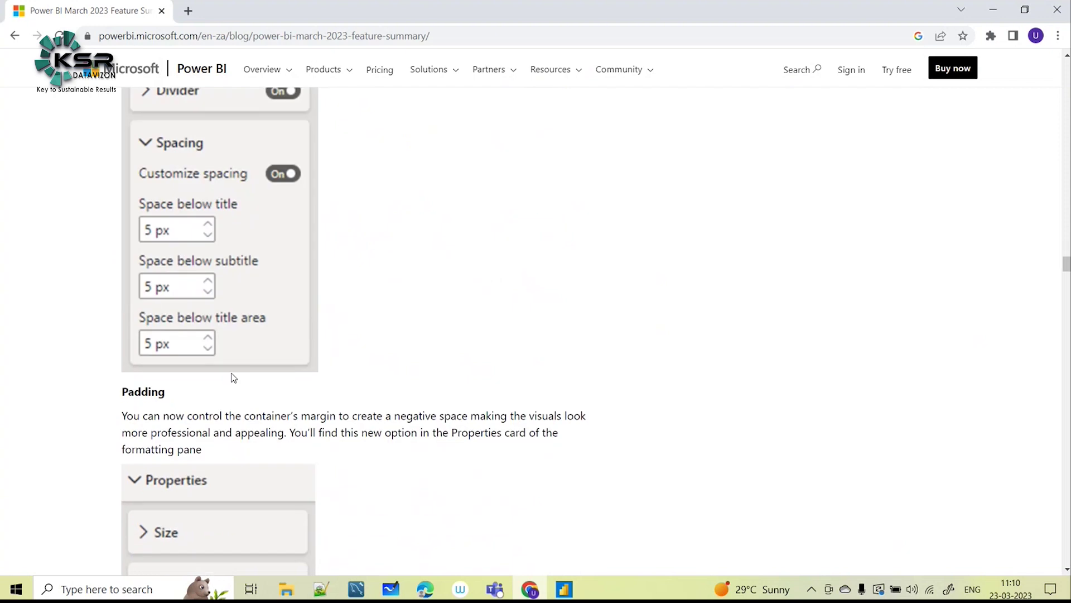
pyautogui.scroll(-6, 234, 376)
# - Read the Data Connectivity section covering the Google BigQuery, Azure Databricks, Dremio Cloud, FactSet RMS and SurveyMonkey connector updates
pyautogui.scroll(-6, 304, 364)
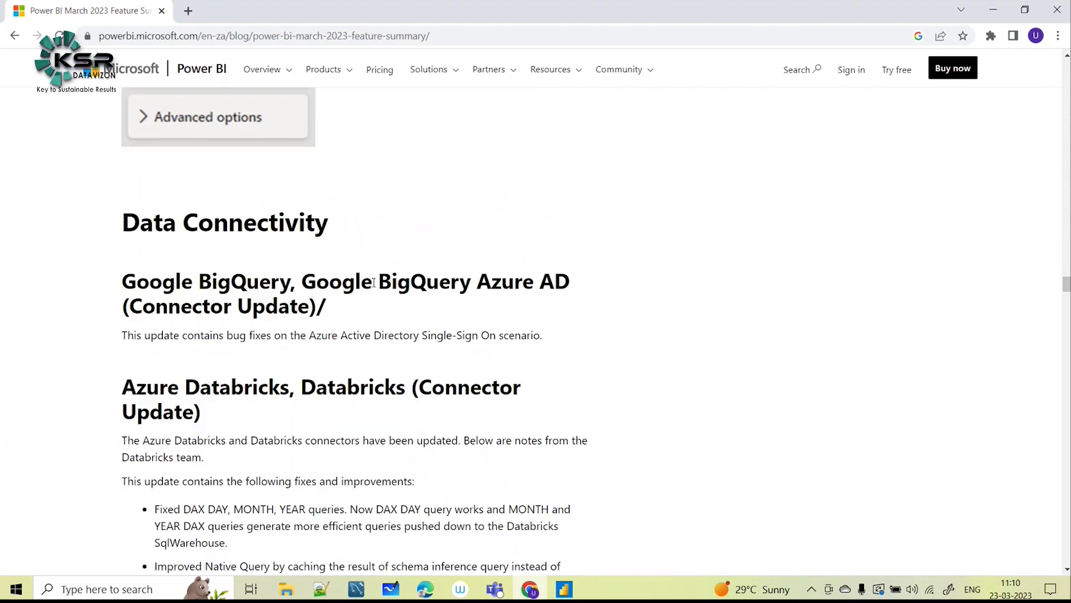
pyautogui.scroll(-1, 415, 298)
pyautogui.scroll(-4, 396, 366)
pyautogui.scroll(-1, 279, 307)
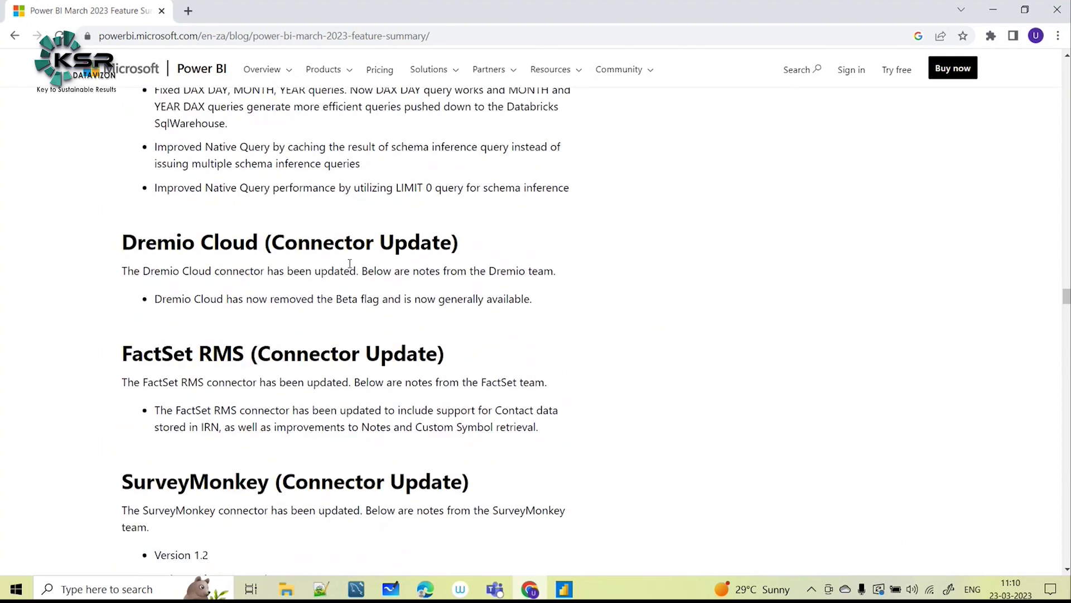
pyautogui.scroll(4, 340, 275)
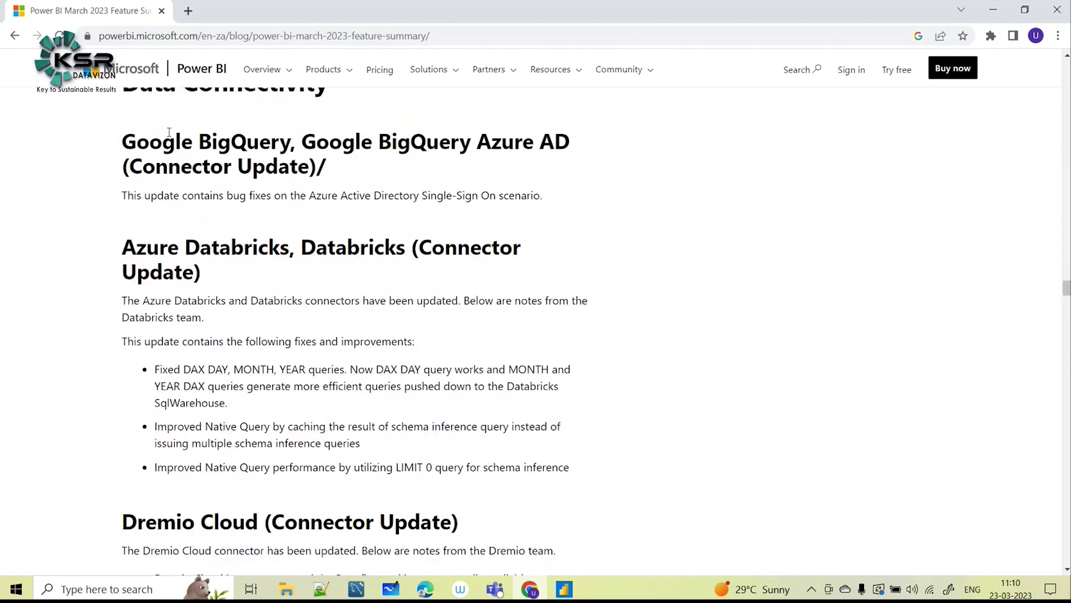
pyautogui.scroll(-1, 332, 260)
pyautogui.scroll(-3, 296, 341)
pyautogui.scroll(-1, 250, 435)
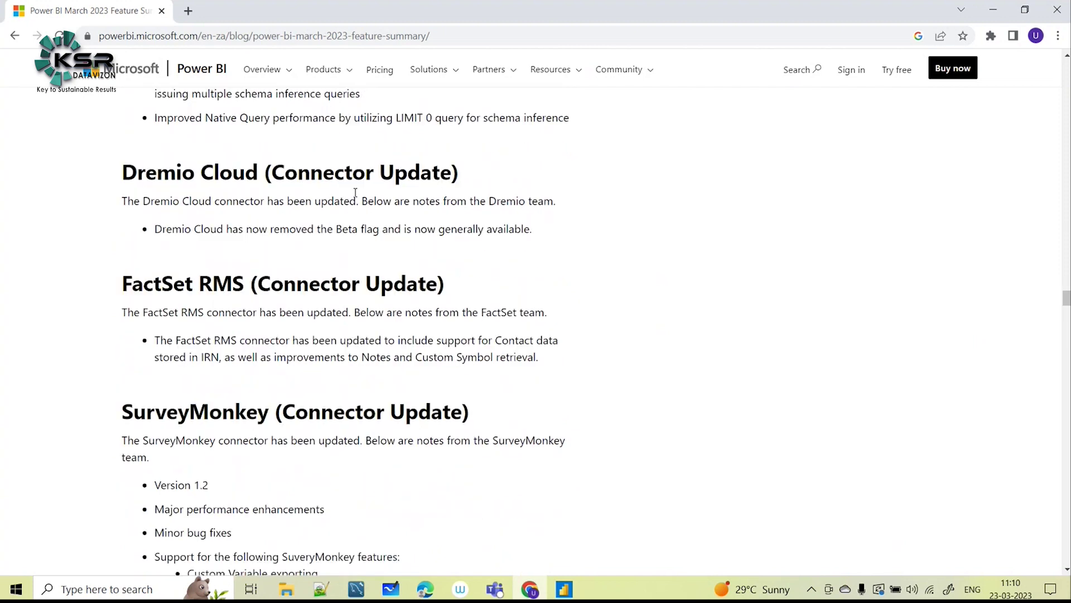
# - Review the Service section on Storytelling in PowerPoint, Power BI org app Multiple Audiences and the new Scanner API scenarios
pyautogui.scroll(-7, 345, 391)
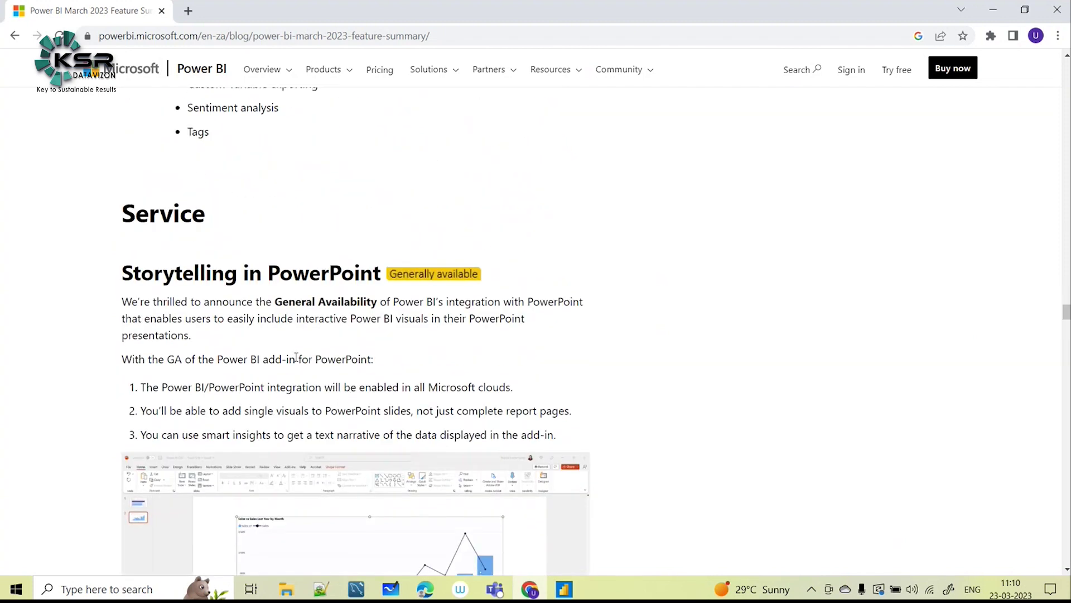
pyautogui.scroll(-1, 215, 262)
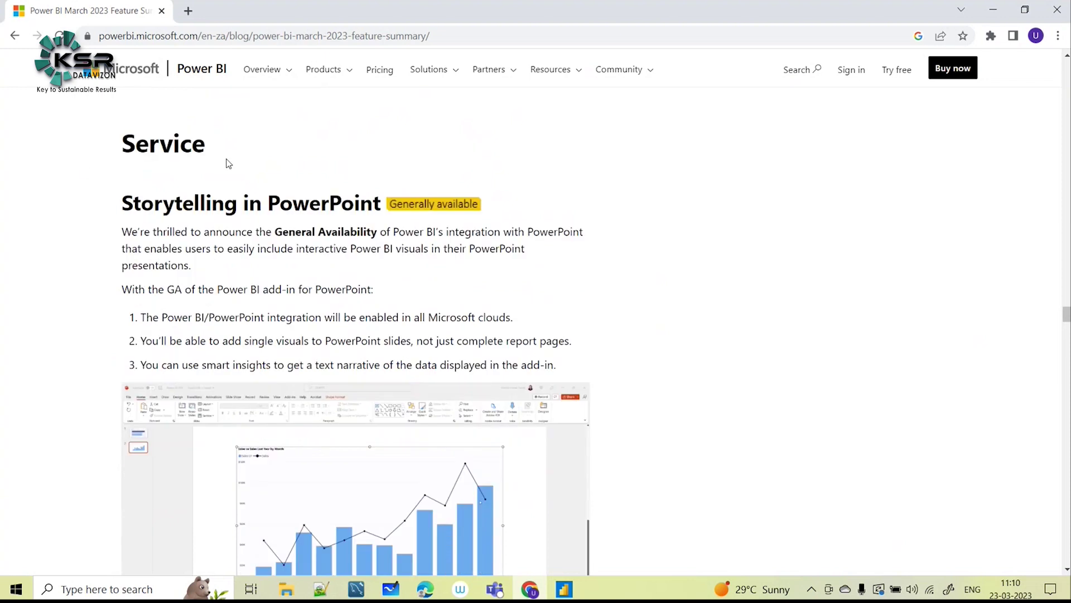
pyautogui.scroll(-2, 366, 325)
pyautogui.scroll(1, 373, 299)
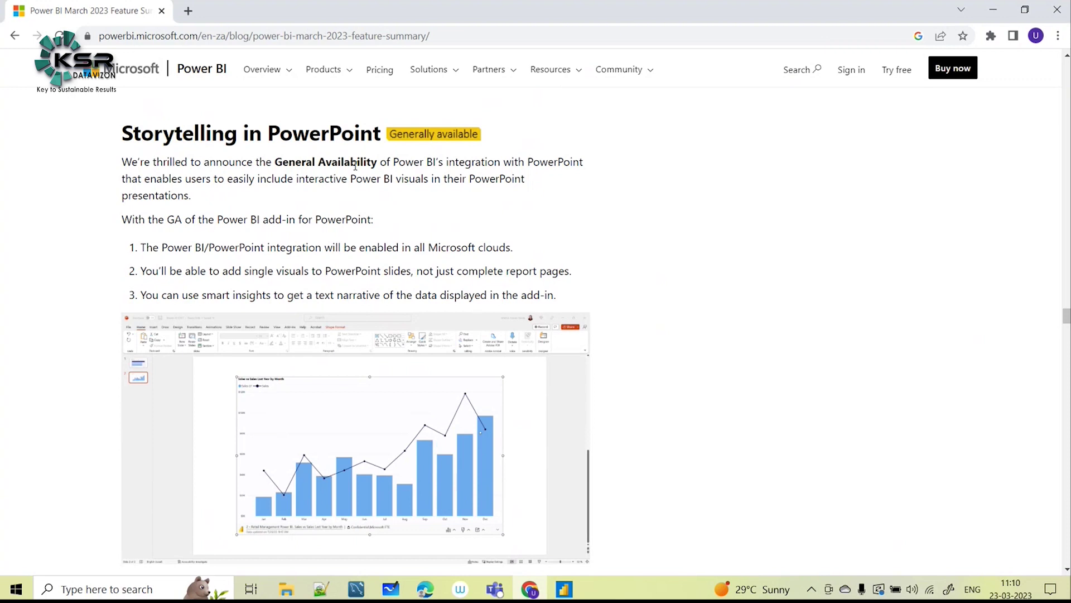
pyautogui.scroll(-5, 235, 299)
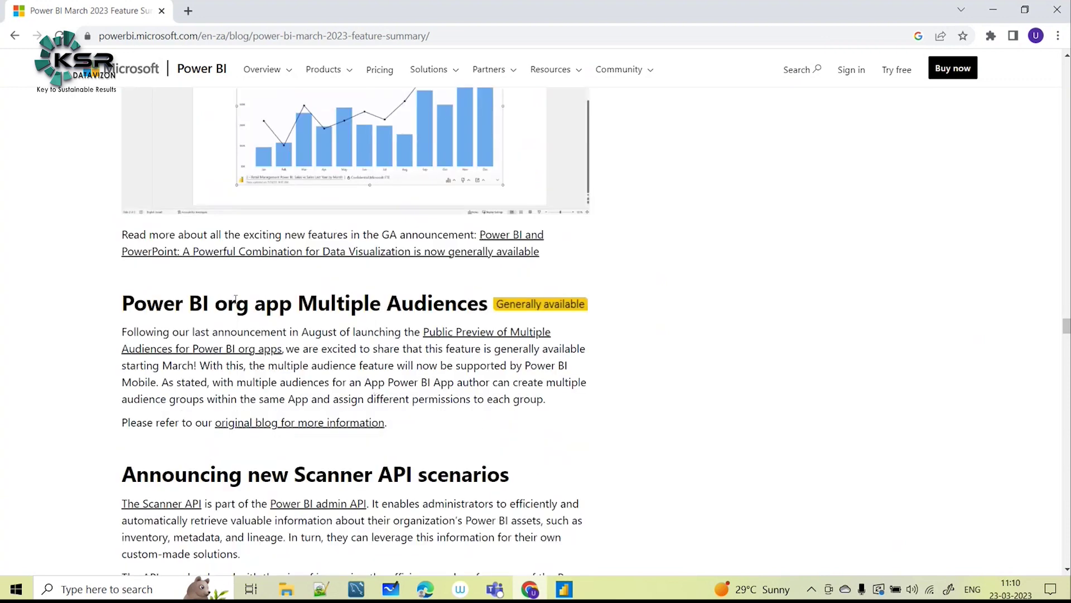
pyautogui.scroll(-3, 230, 387)
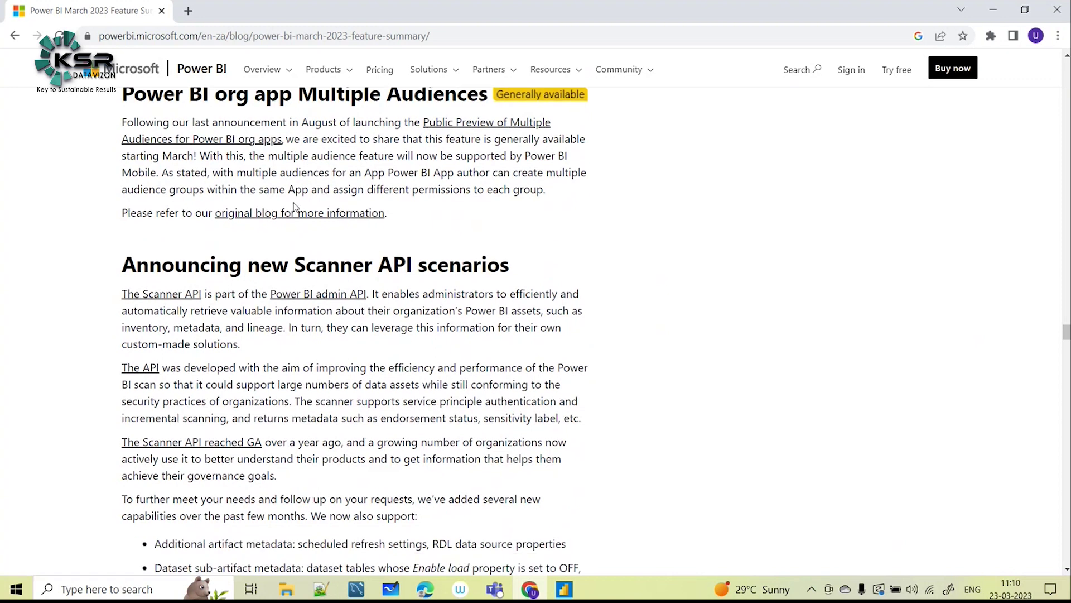
pyautogui.scroll(1, 189, 157)
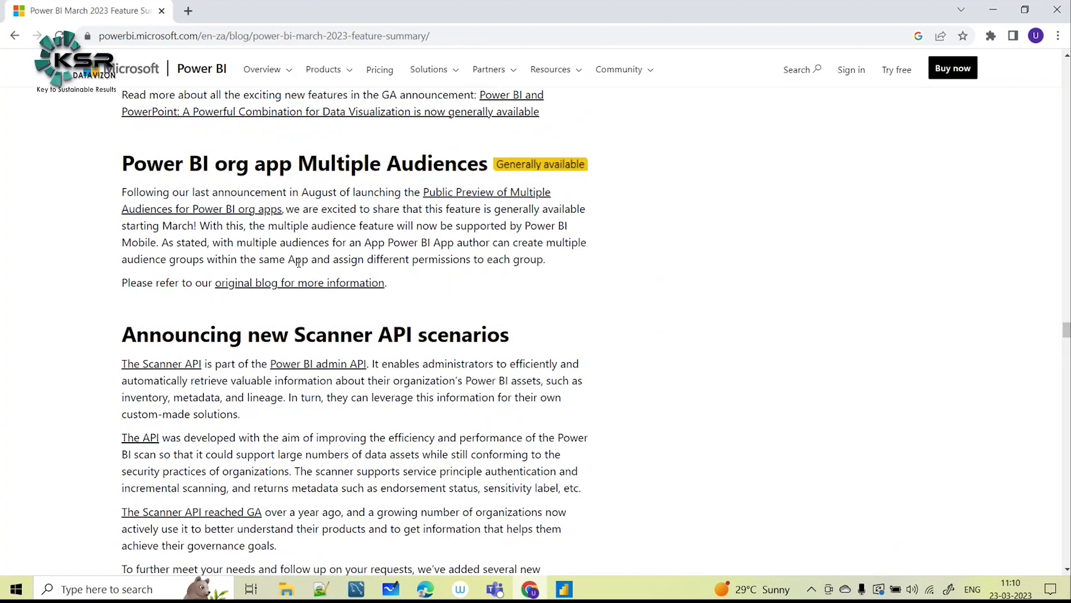
pyautogui.scroll(-2, 299, 263)
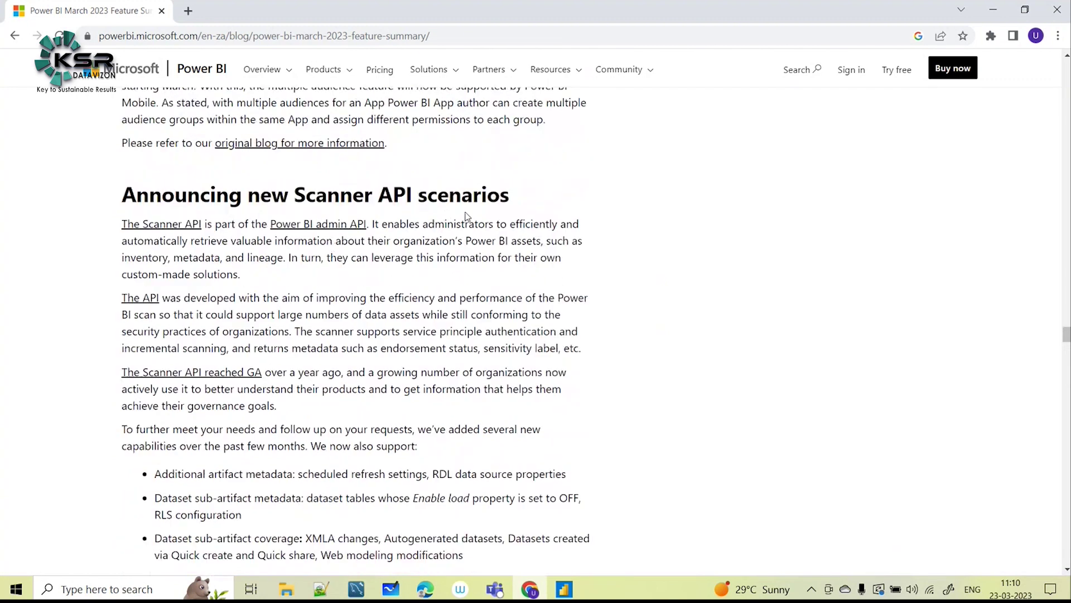
# - Look through the scorecard subscriptions part and the Mobile updates on external orgs content and granting access on the go
pyautogui.scroll(-12, 467, 215)
pyautogui.scroll(-13, 329, 346)
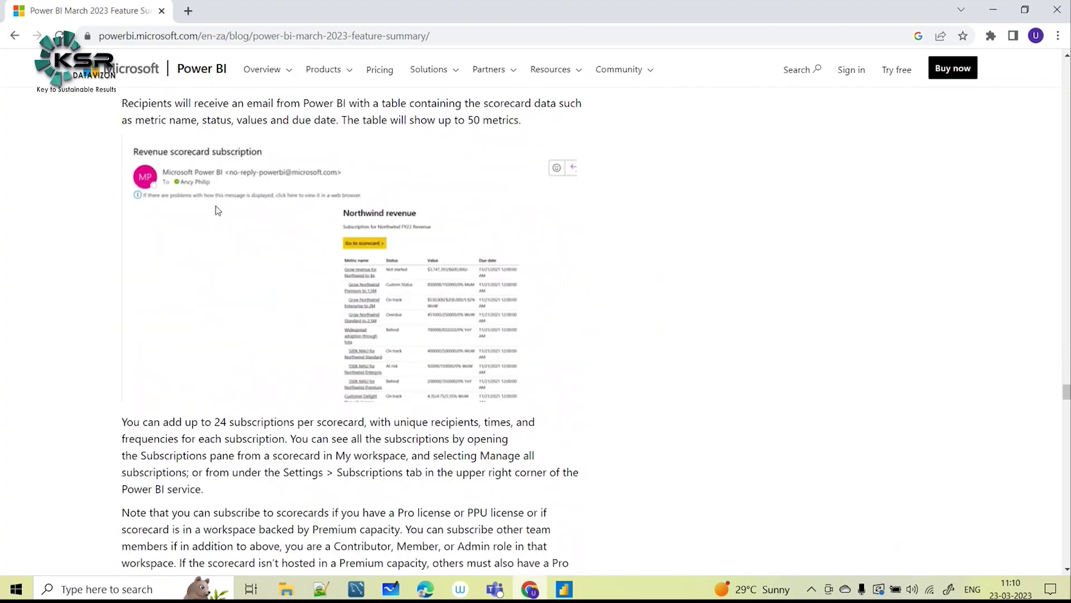
pyautogui.scroll(1, 218, 211)
pyautogui.scroll(-10, 521, 294)
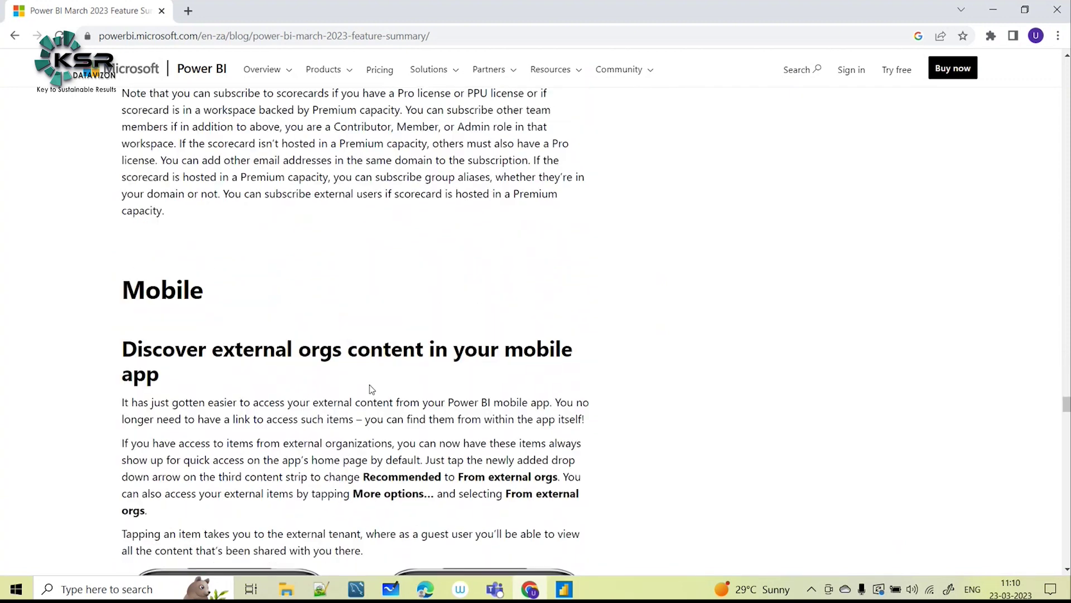
pyautogui.scroll(-3, 373, 381)
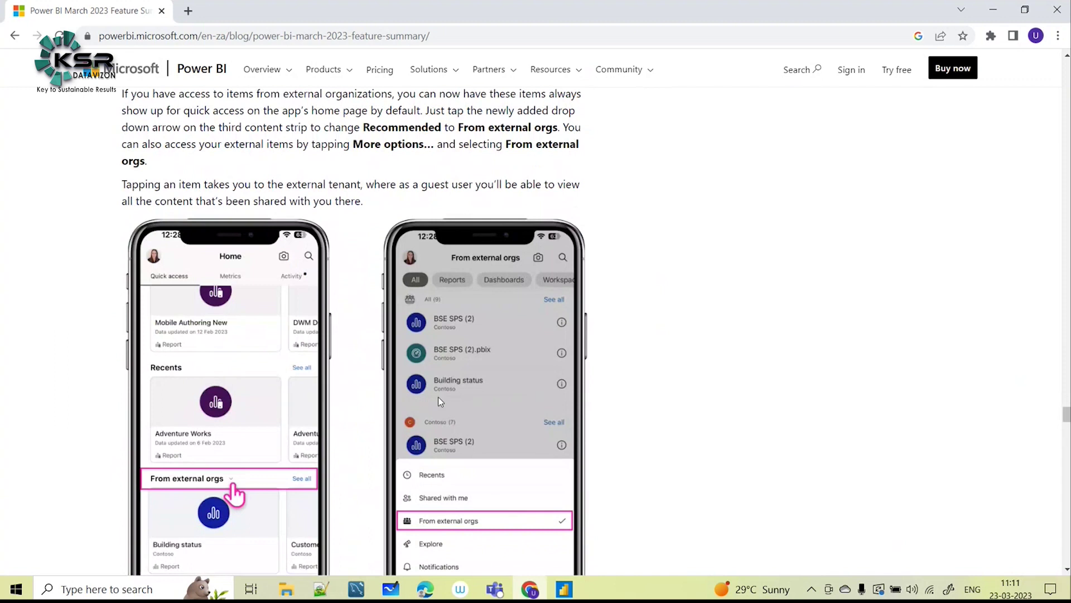
pyautogui.scroll(-14, 444, 399)
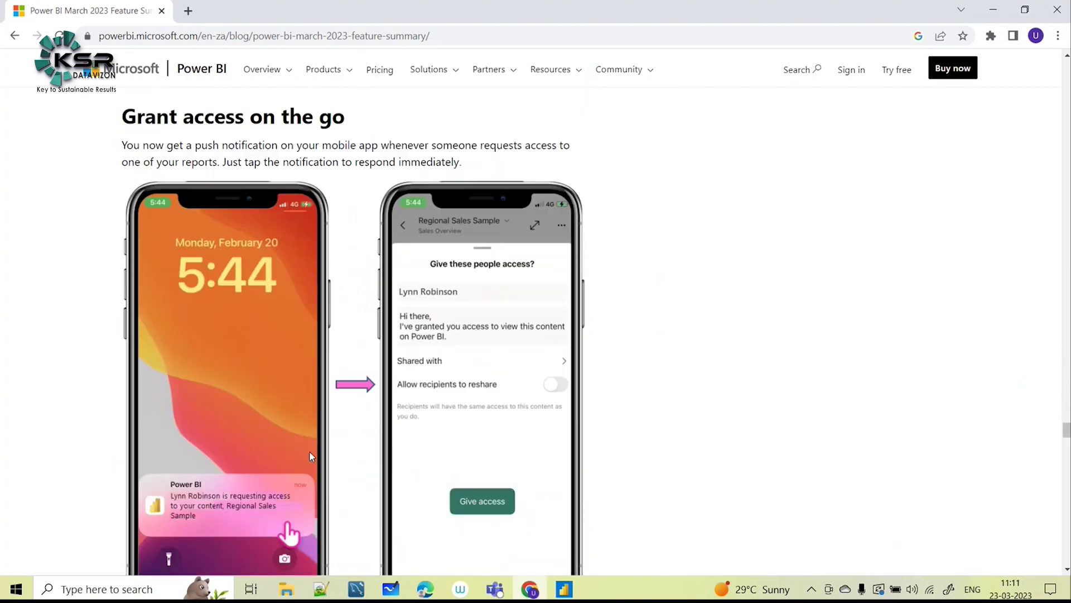
# - Review the third-party visuals section, including Financial Reporting Matrix, Drill Down Combo PRO and Gantt Chart by MAQ Software, through the closing notes
pyautogui.scroll(-2, 447, 340)
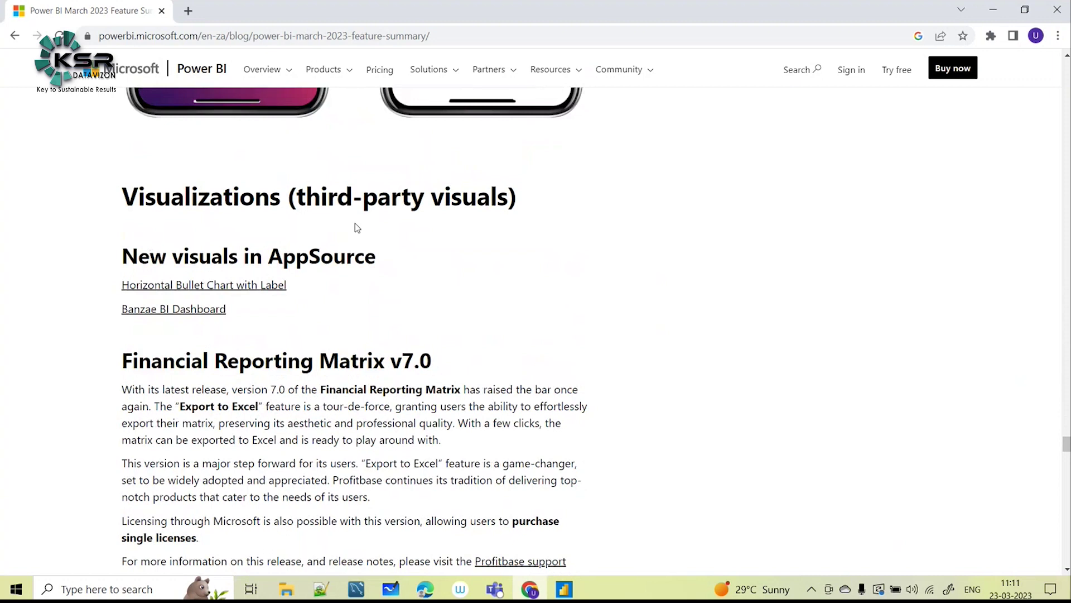
pyautogui.scroll(-5, 400, 297)
pyautogui.scroll(-7, 406, 365)
pyautogui.scroll(-3, 530, 293)
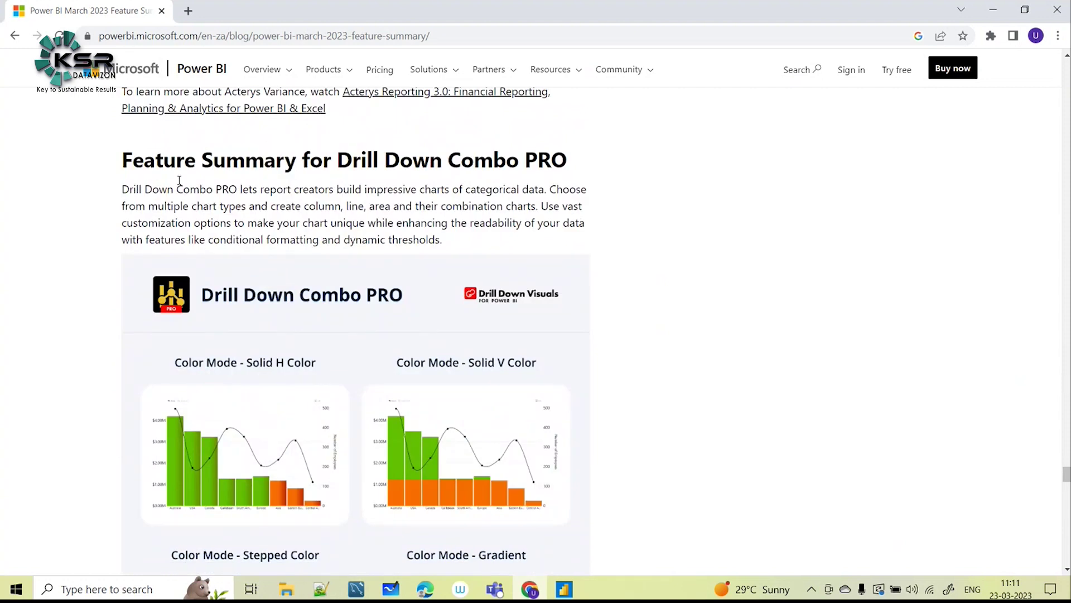
pyautogui.scroll(-10, 444, 382)
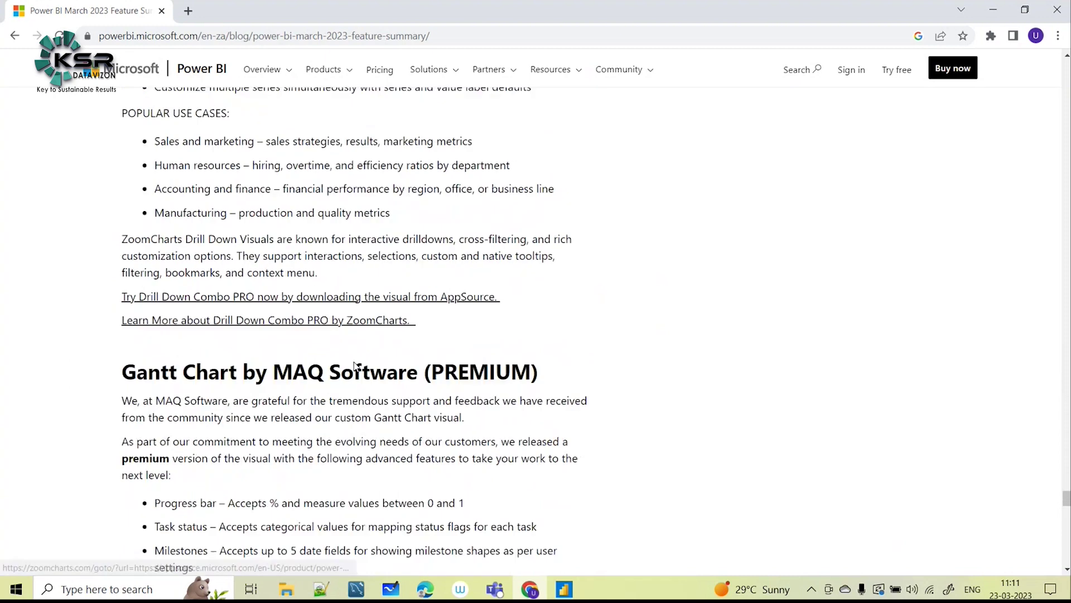
pyautogui.scroll(-4, 479, 426)
pyautogui.scroll(-7, 414, 373)
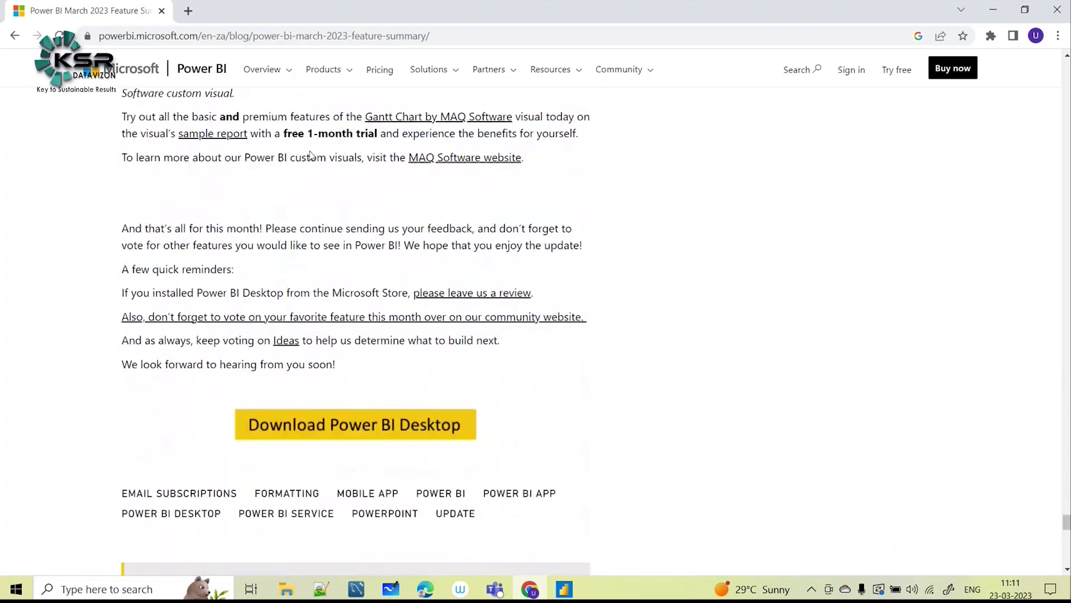
pyautogui.scroll(3, 351, 59)
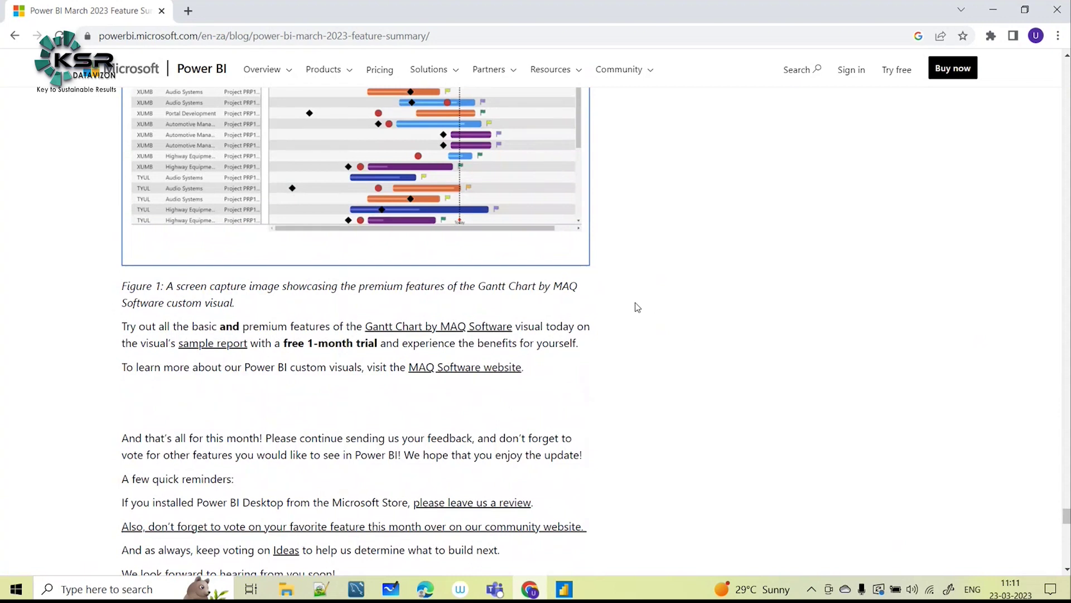
# - Switch back to Power BI Desktop, look through the full gallery of visual types available for insertion, and close it
pyautogui.click(573, 594)
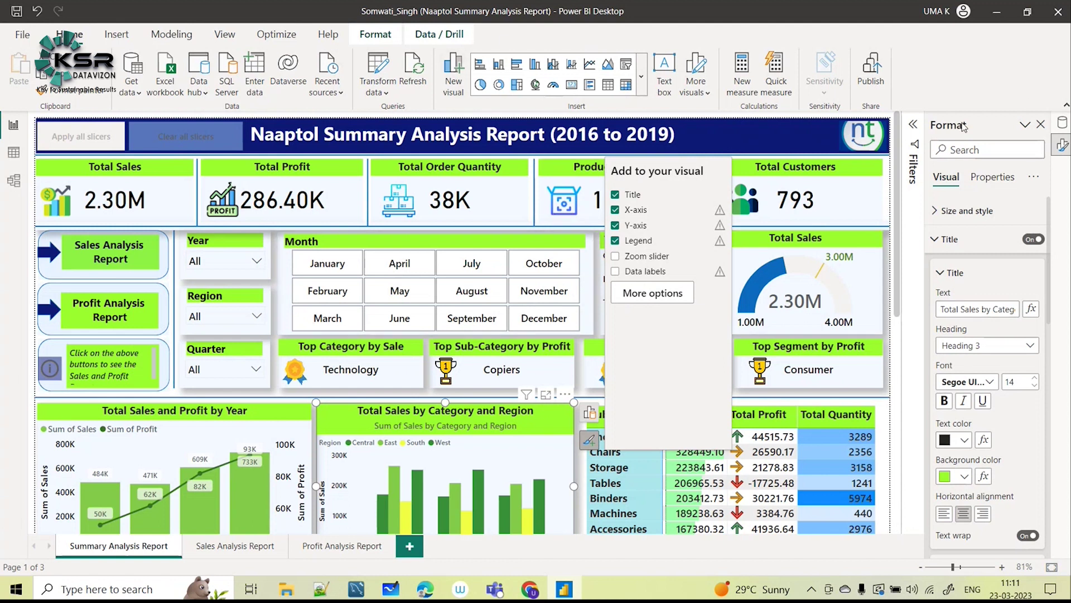
pyautogui.click(643, 93)
pyautogui.scroll(-5, 566, 363)
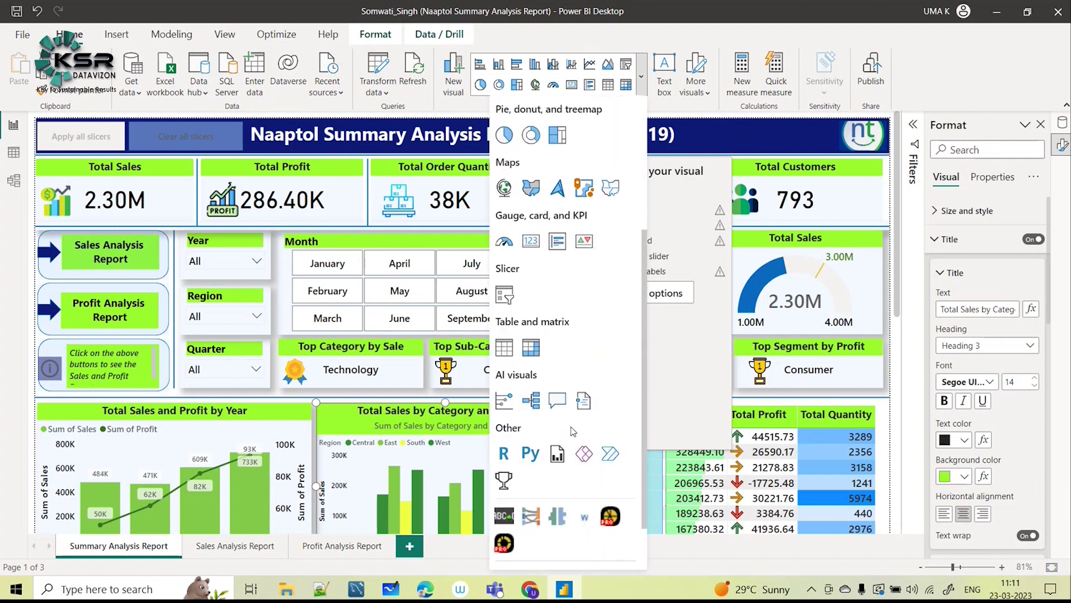
pyautogui.click(943, 70)
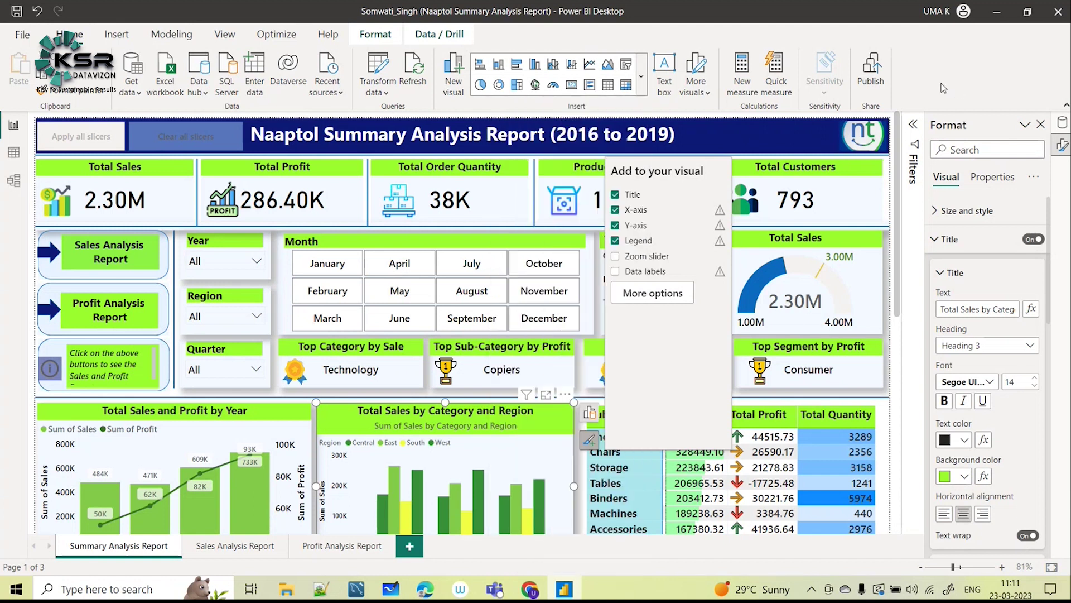